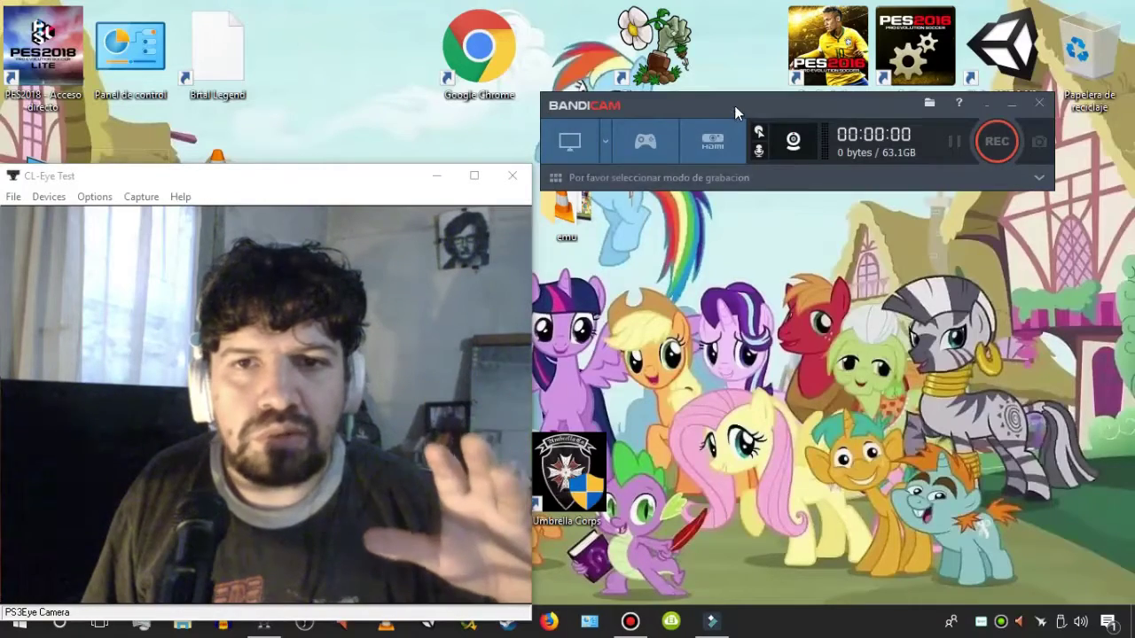
Step: Move the Bandicam window lower on the desktop and set the recording area to full screen (Pantalla completa) on Display 1
{"action": "left_click_drag", "start_coordinate": [734, 106], "coordinate": [754, 251]}
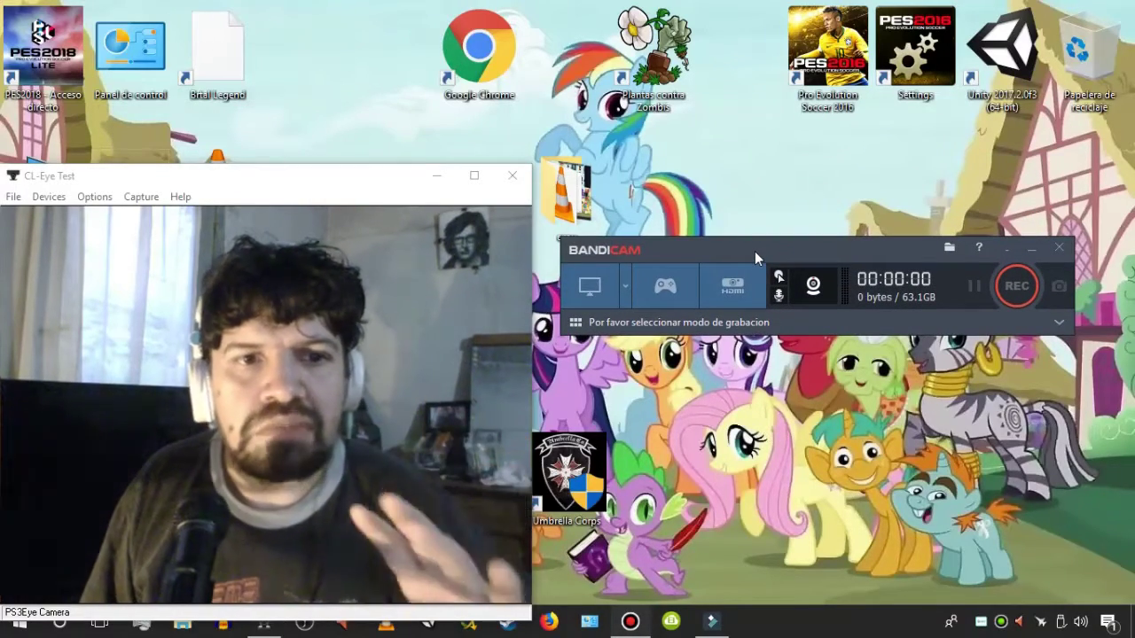
{"action": "left_click", "coordinate": [627, 288]}
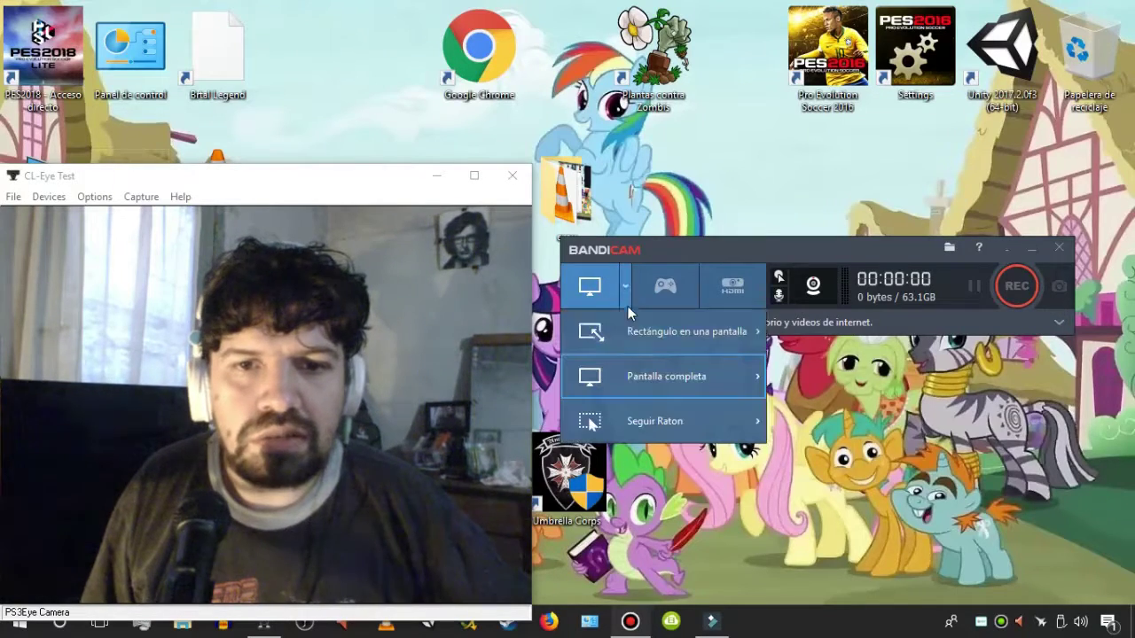
{"action": "mouse_move", "coordinate": [637, 328]}
{"action": "mouse_move", "coordinate": [735, 357]}
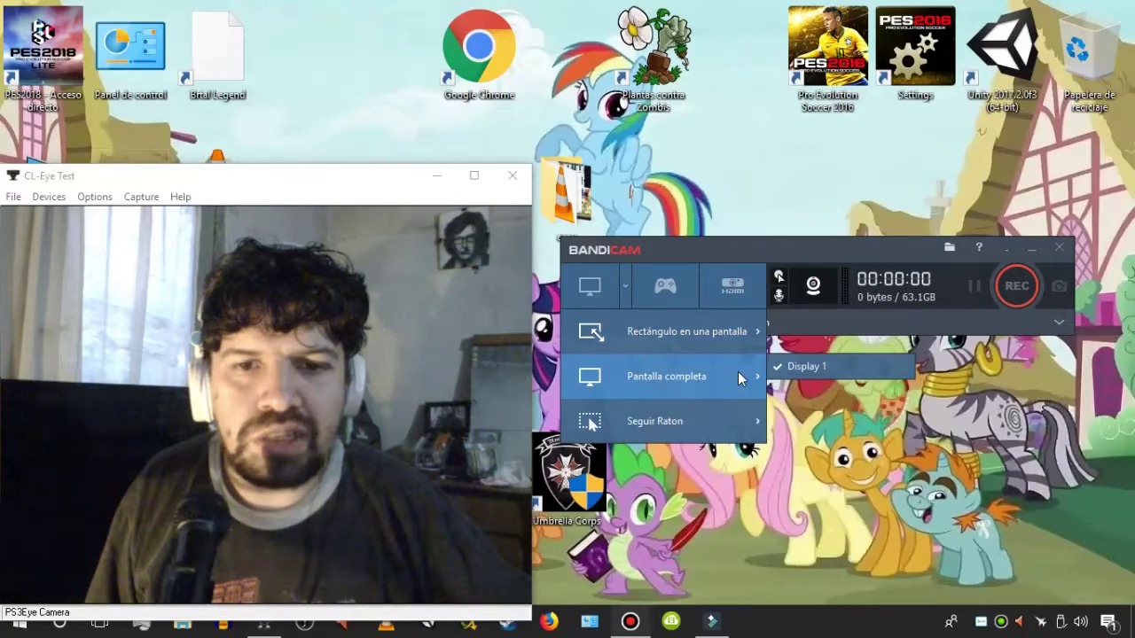
{"action": "mouse_move", "coordinate": [688, 335]}
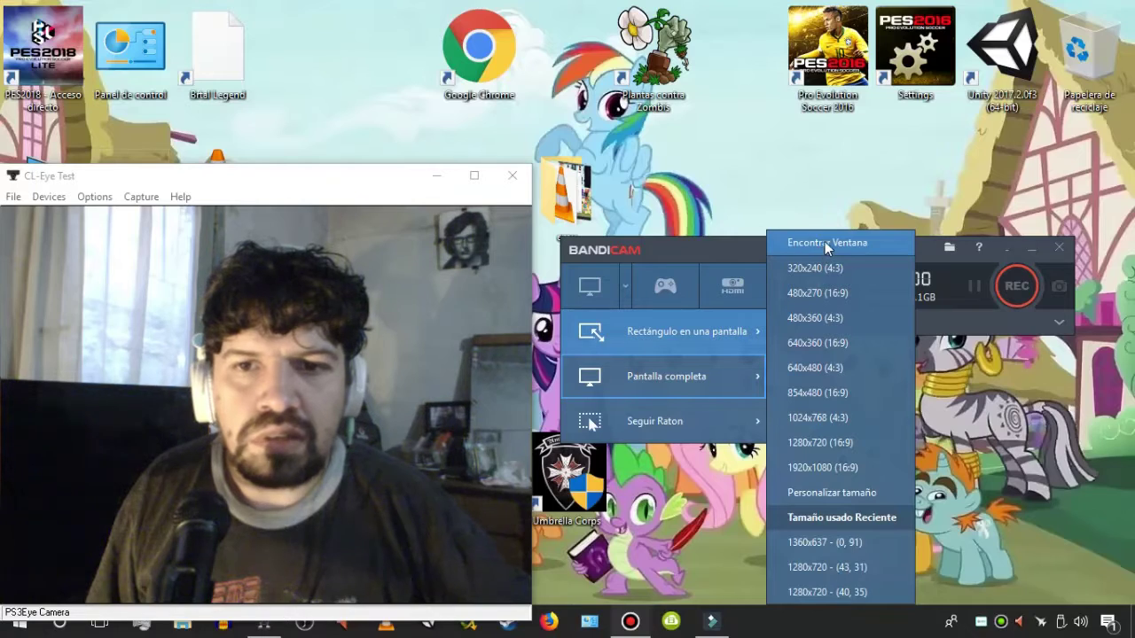
{"action": "mouse_move", "coordinate": [758, 441]}
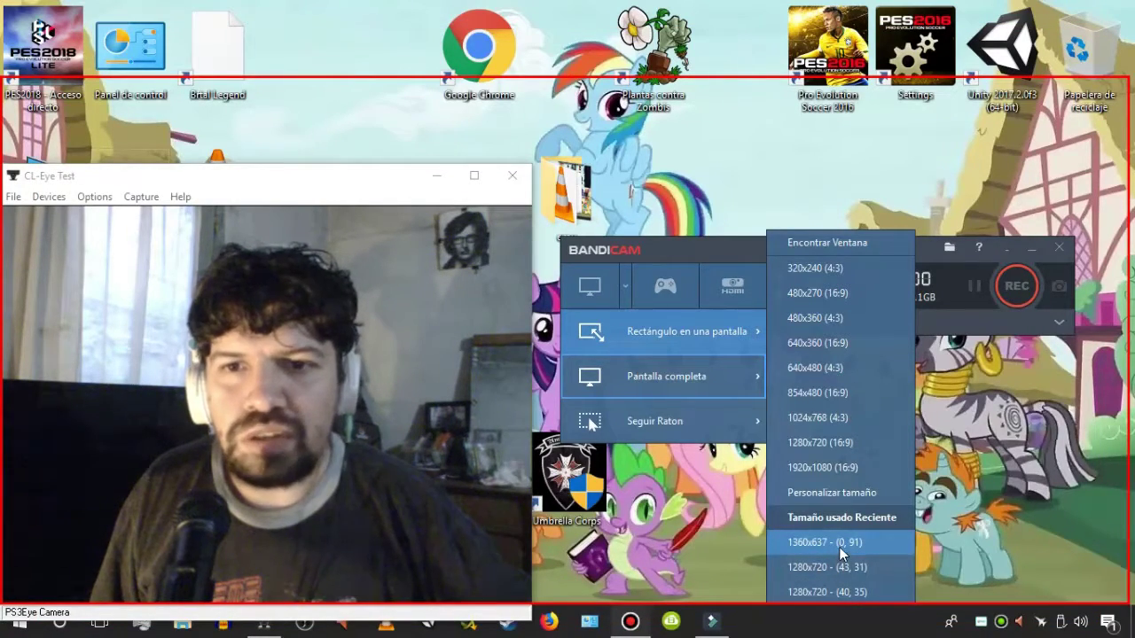
{"action": "mouse_move", "coordinate": [754, 377]}
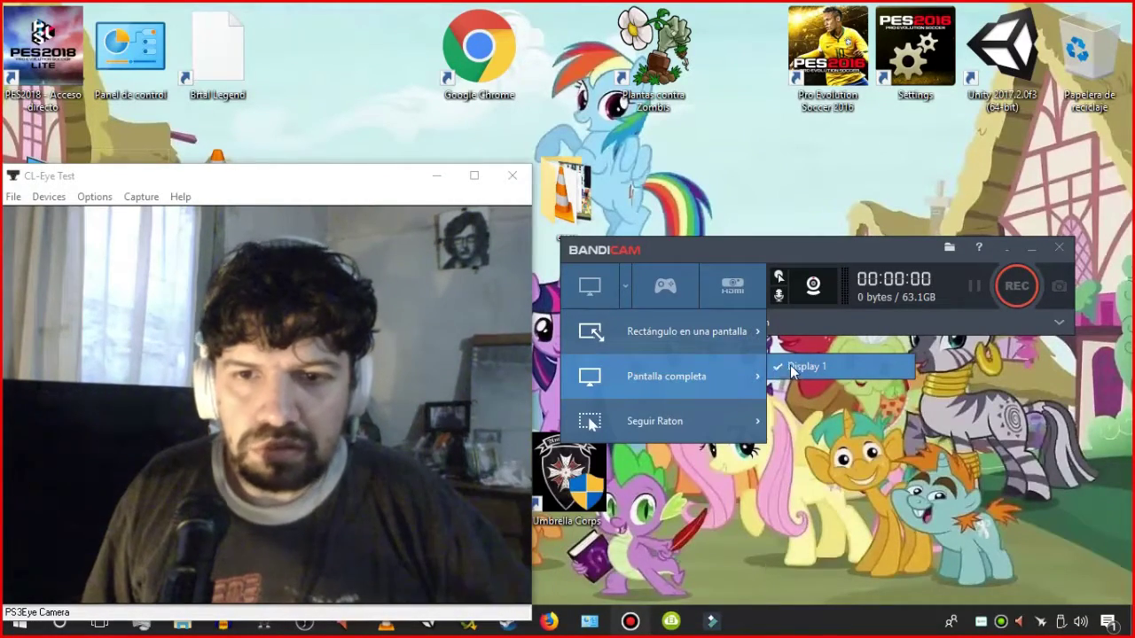
{"action": "left_click", "coordinate": [789, 367]}
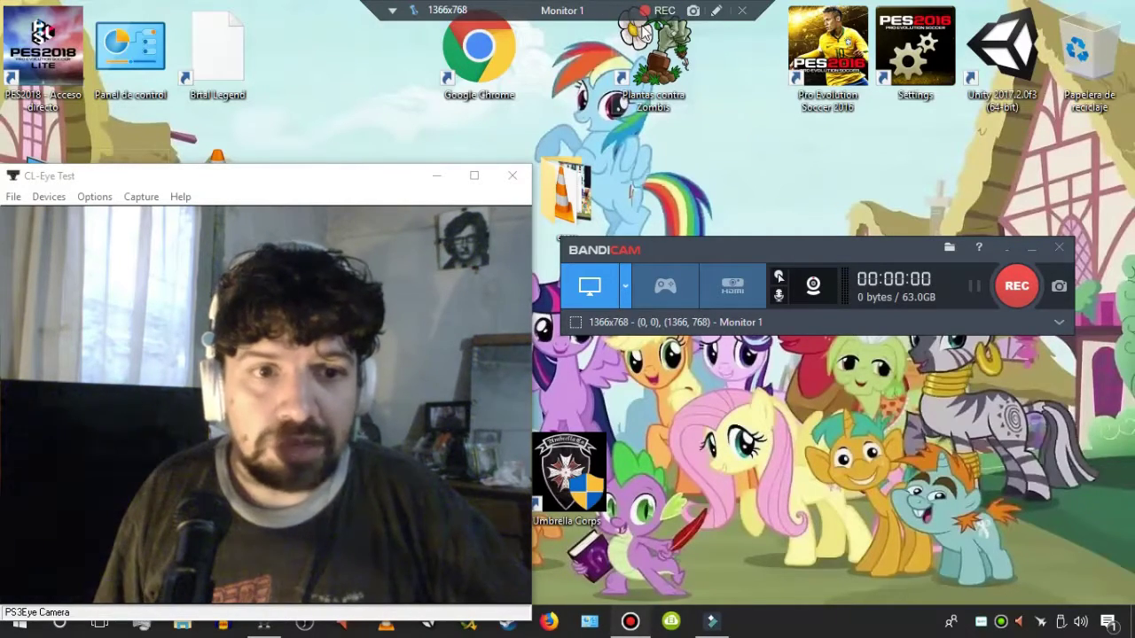
Step: Set the opacity of the full-screen recording bar for Monitor 1 to 50%
{"action": "left_click", "coordinate": [393, 13]}
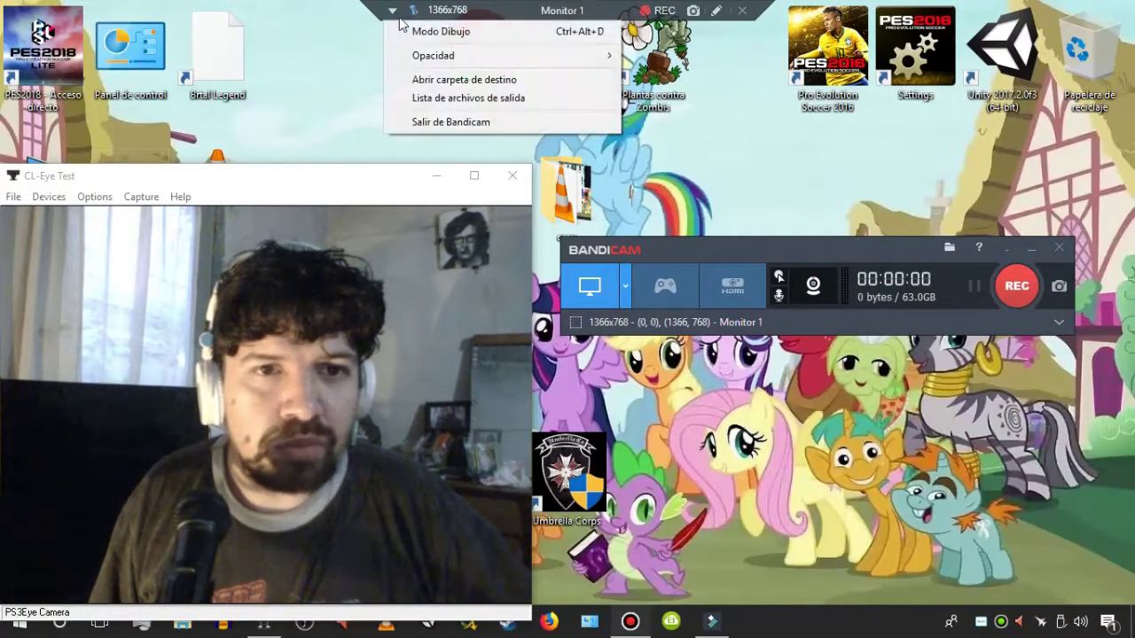
{"action": "mouse_move", "coordinate": [452, 55]}
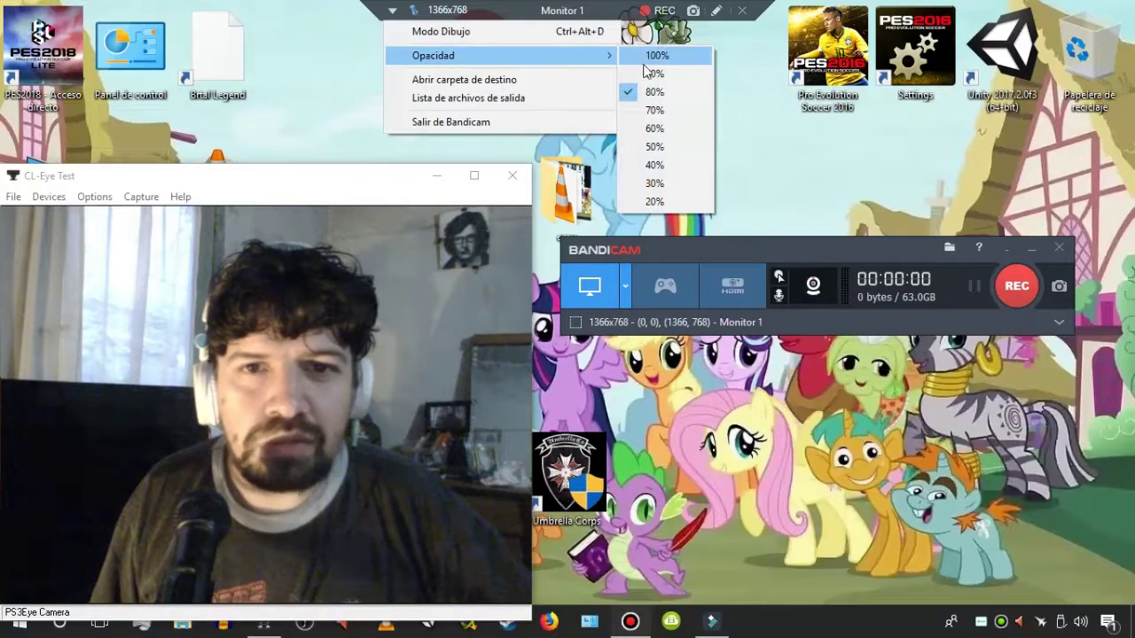
{"action": "left_click", "coordinate": [654, 146]}
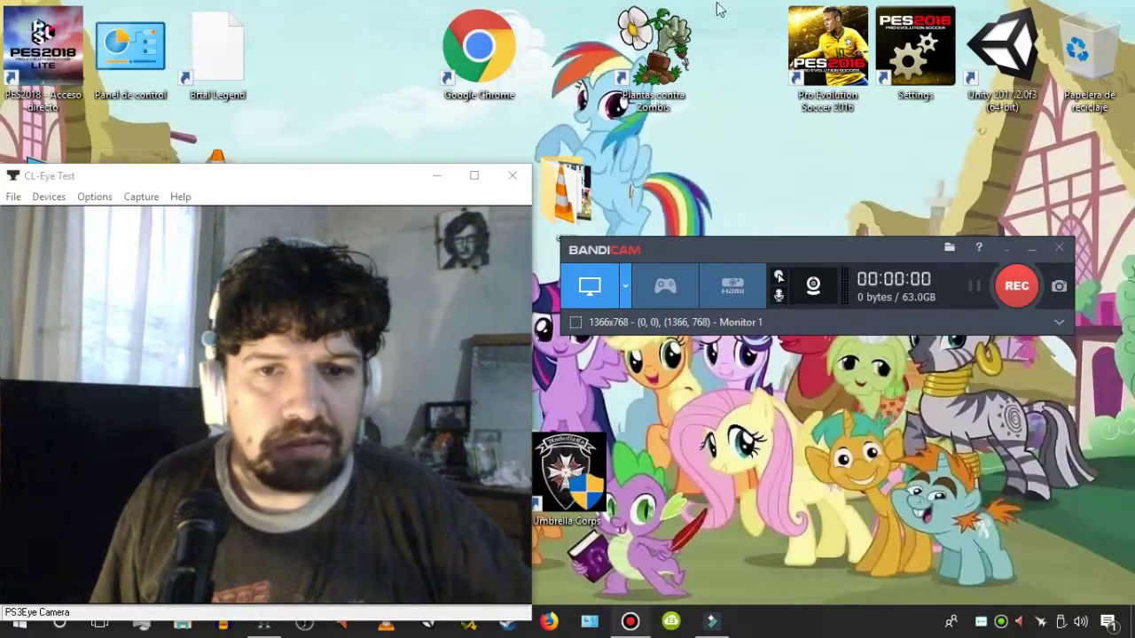
Step: Switch to rectangle recording and fit the area to the Bandicam window with the find-window option (Encontrar Ventana)
{"action": "left_click", "coordinate": [626, 286]}
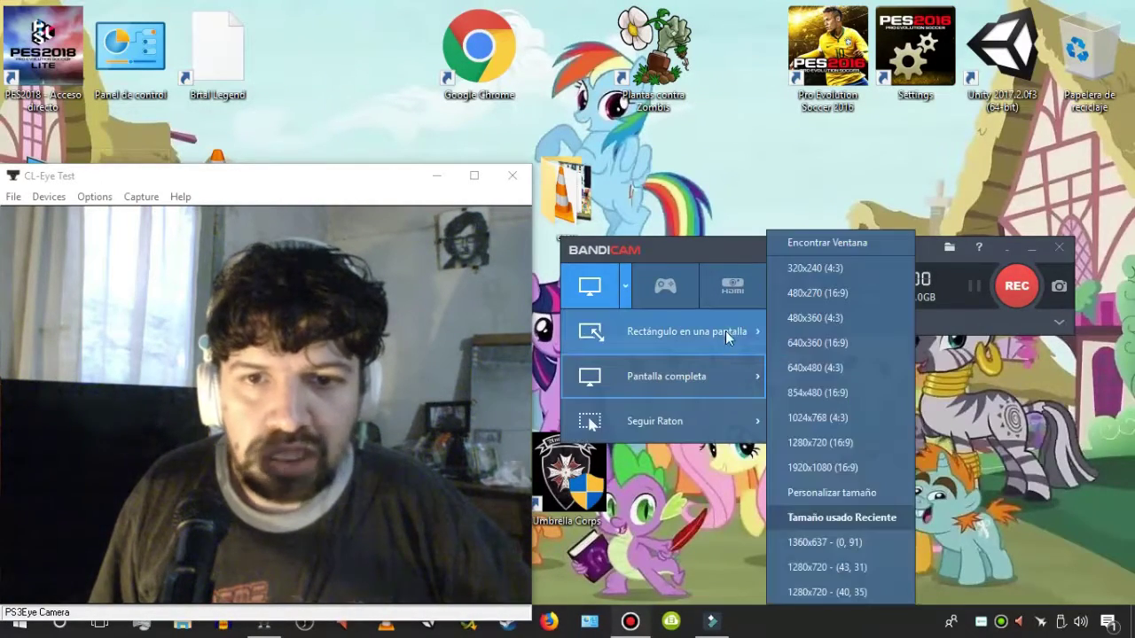
{"action": "left_click", "coordinate": [823, 239]}
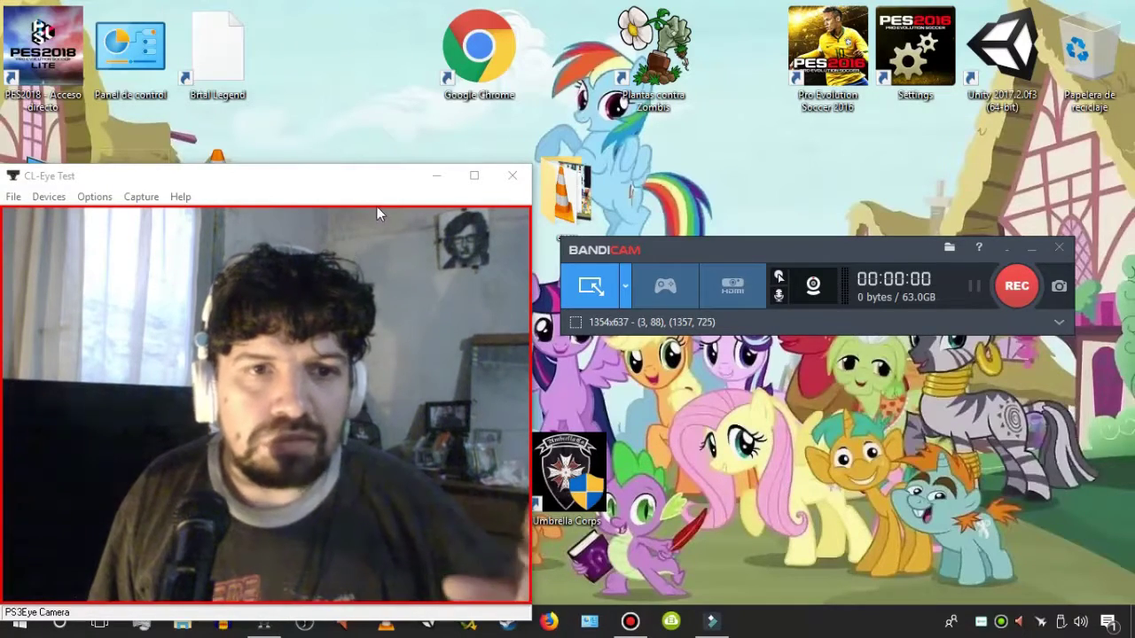
{"action": "left_click", "coordinate": [628, 287]}
Step: Review the options for the full-screen, follow-mouse (Seguir Raton) and rectangle screen recording modes
{"action": "mouse_move", "coordinate": [653, 365]}
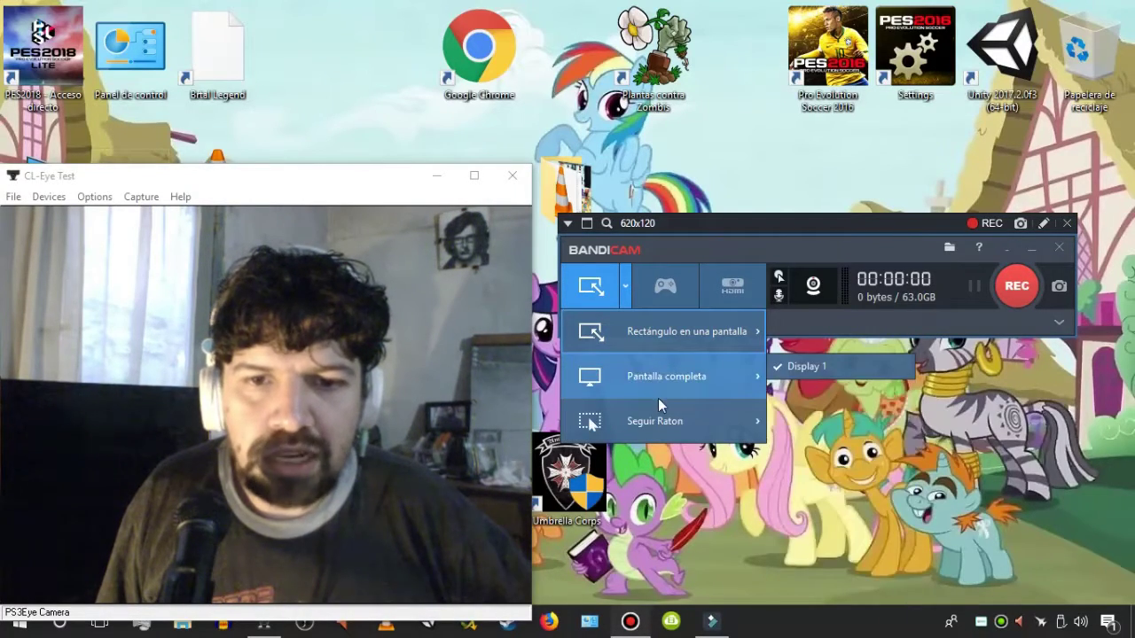
{"action": "mouse_move", "coordinate": [657, 420]}
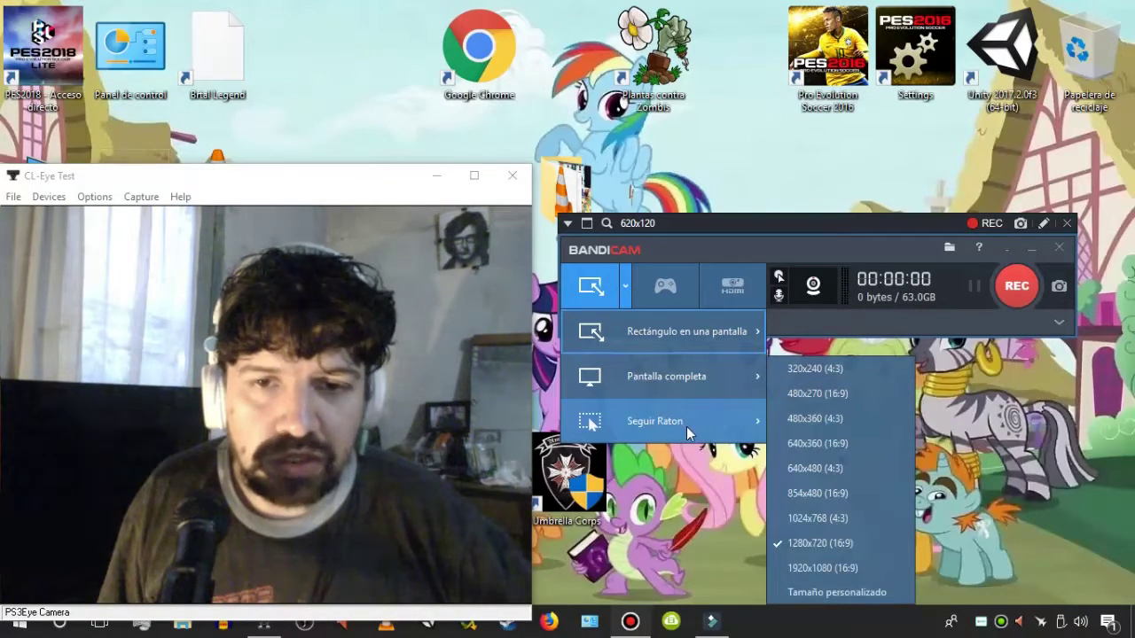
{"action": "mouse_move", "coordinate": [698, 338]}
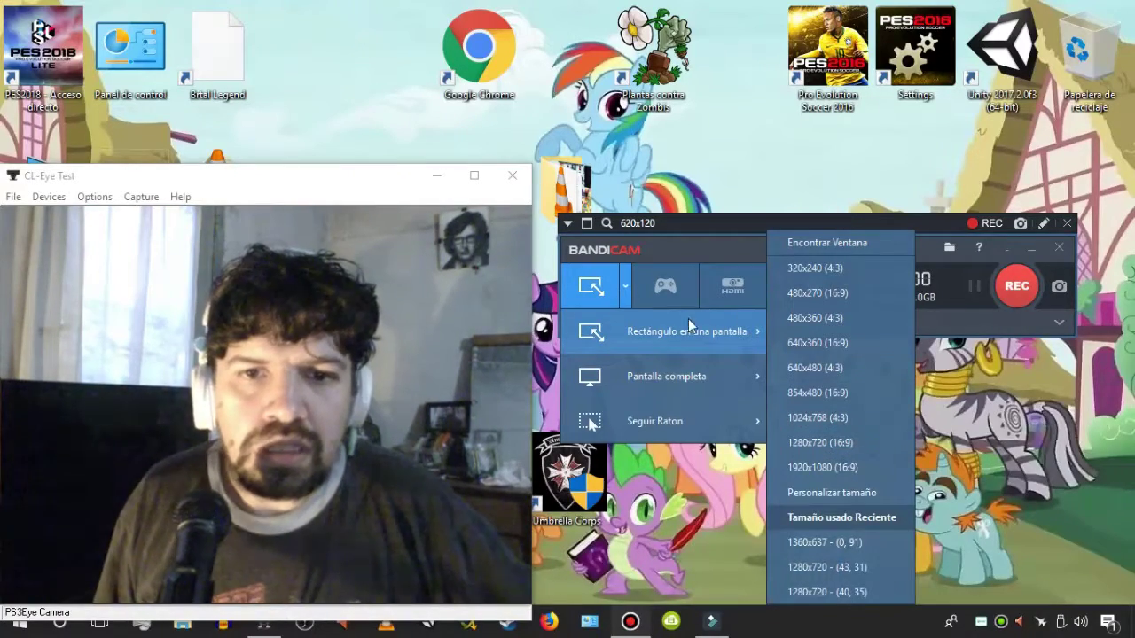
{"action": "mouse_move", "coordinate": [656, 395]}
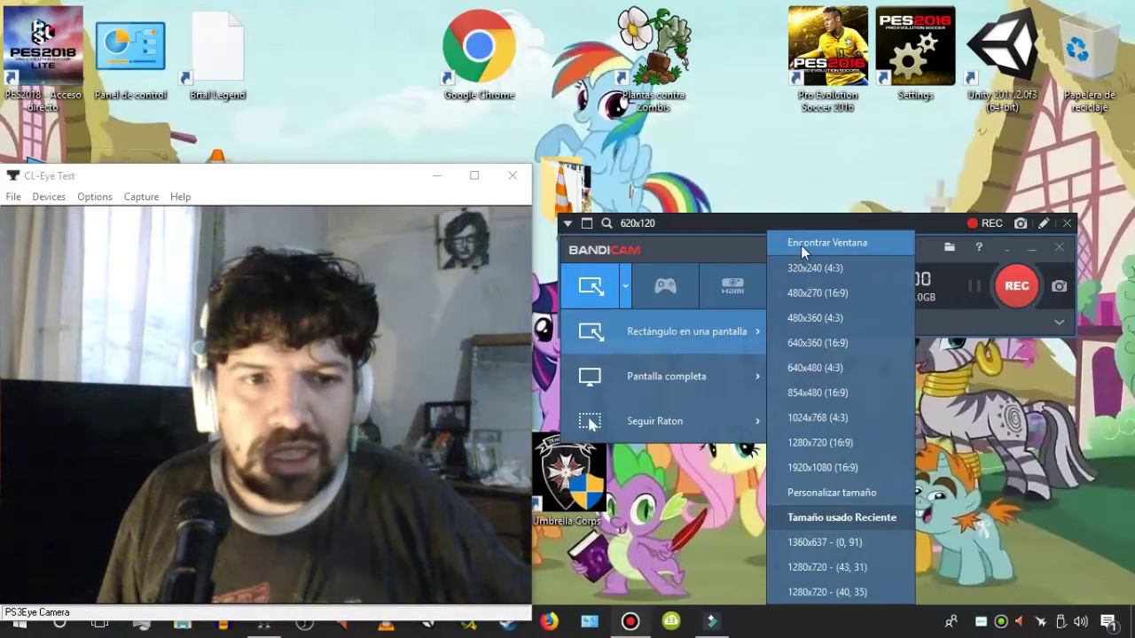
{"action": "mouse_move", "coordinate": [700, 395]}
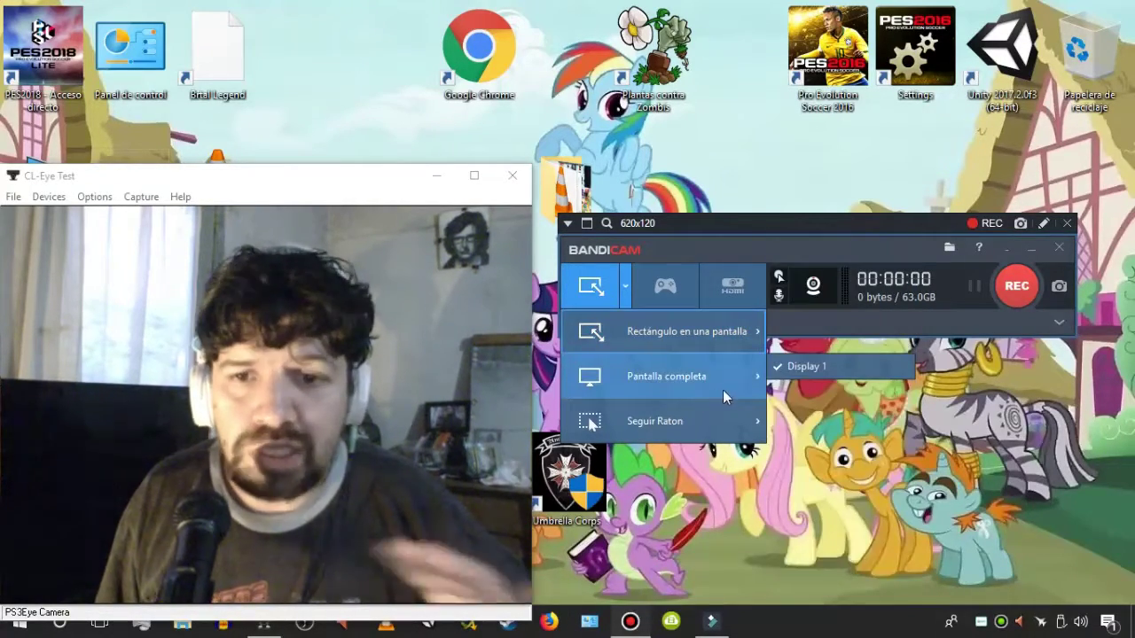
{"action": "mouse_move", "coordinate": [762, 324]}
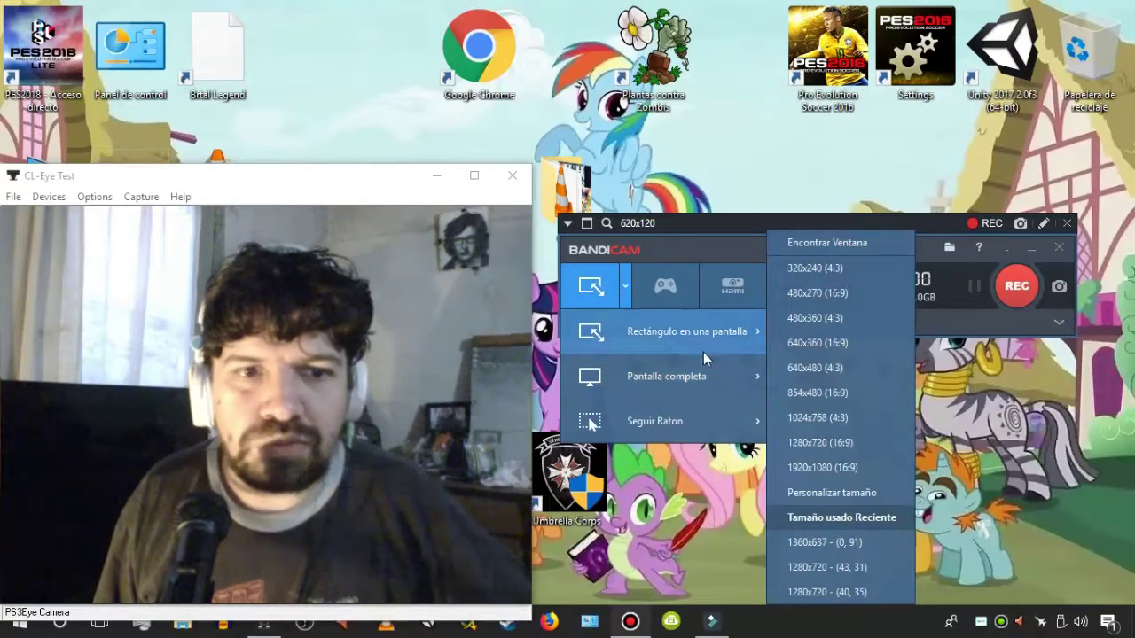
Step: Switch to game recording mode and shift the CL-Eye Test window slightly up, clear of the taskbar
{"action": "left_click", "coordinate": [661, 287]}
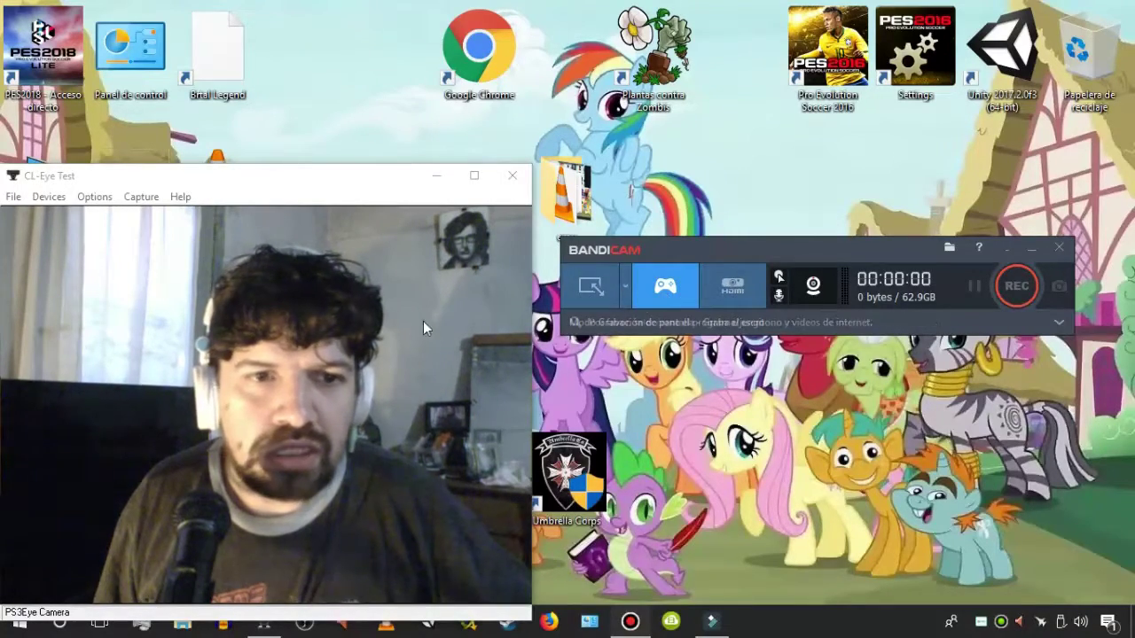
{"action": "left_click", "coordinate": [371, 317]}
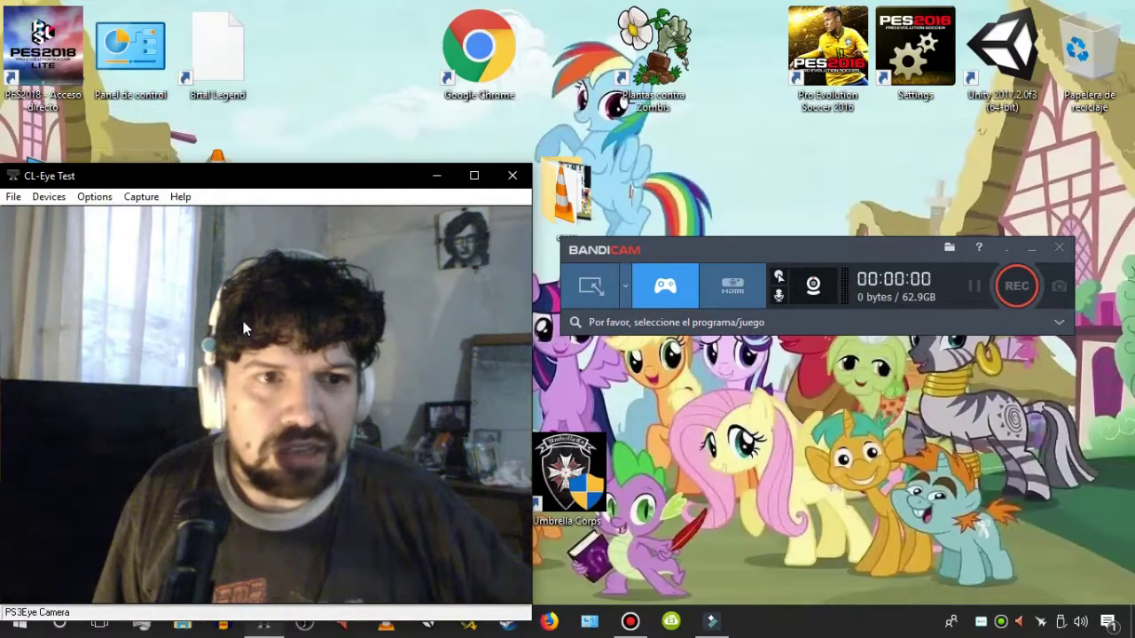
{"action": "mouse_move", "coordinate": [266, 182]}
{"action": "left_mouse_down"}
{"action": "mouse_move", "coordinate": [433, 170]}
{"action": "mouse_move", "coordinate": [271, 180]}
{"action": "mouse_move", "coordinate": [268, 192]}
{"action": "mouse_move", "coordinate": [278, 175]}
{"action": "left_mouse_up"}
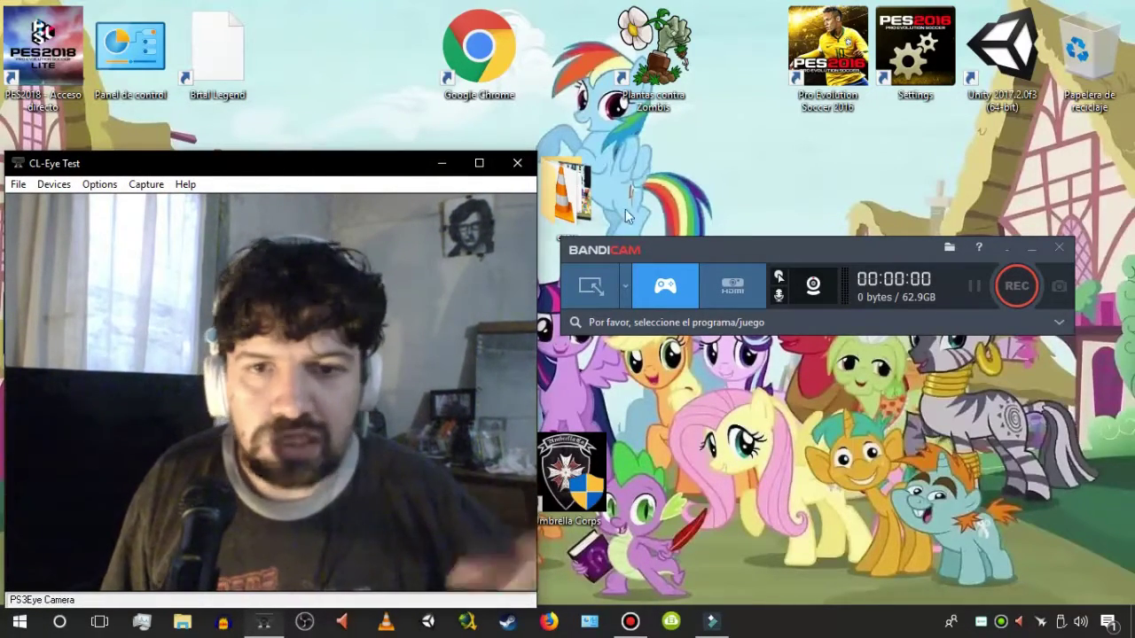
Step: Switch to device recording mode, dismissing the error, and move the device selection dialog clear of the camera preview
{"action": "left_click", "coordinate": [747, 293]}
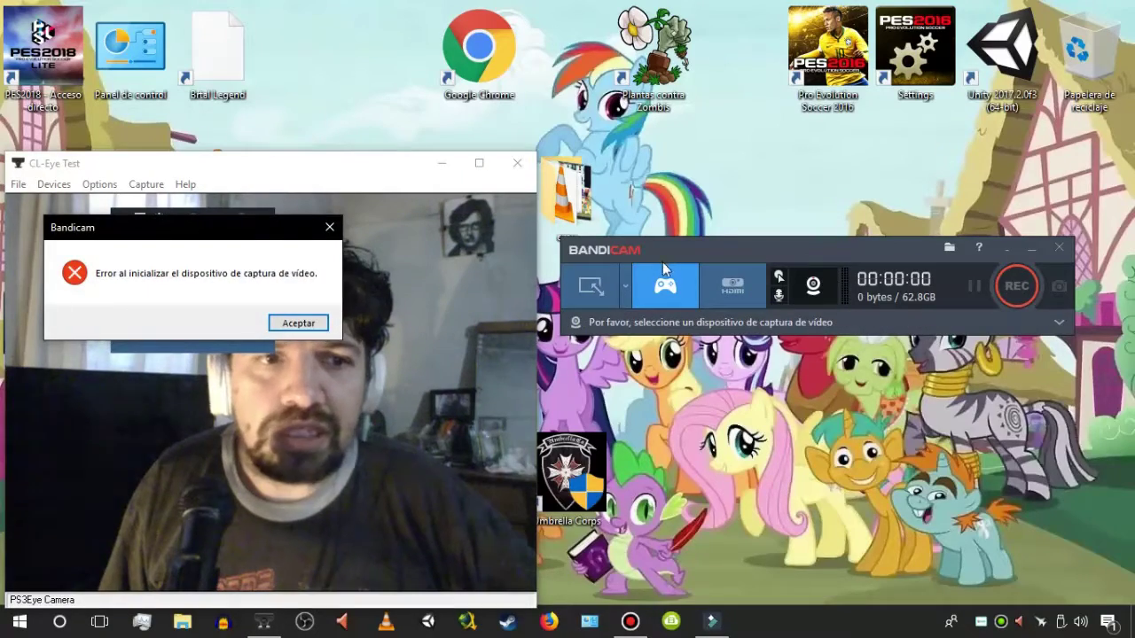
{"action": "left_click", "coordinate": [298, 324]}
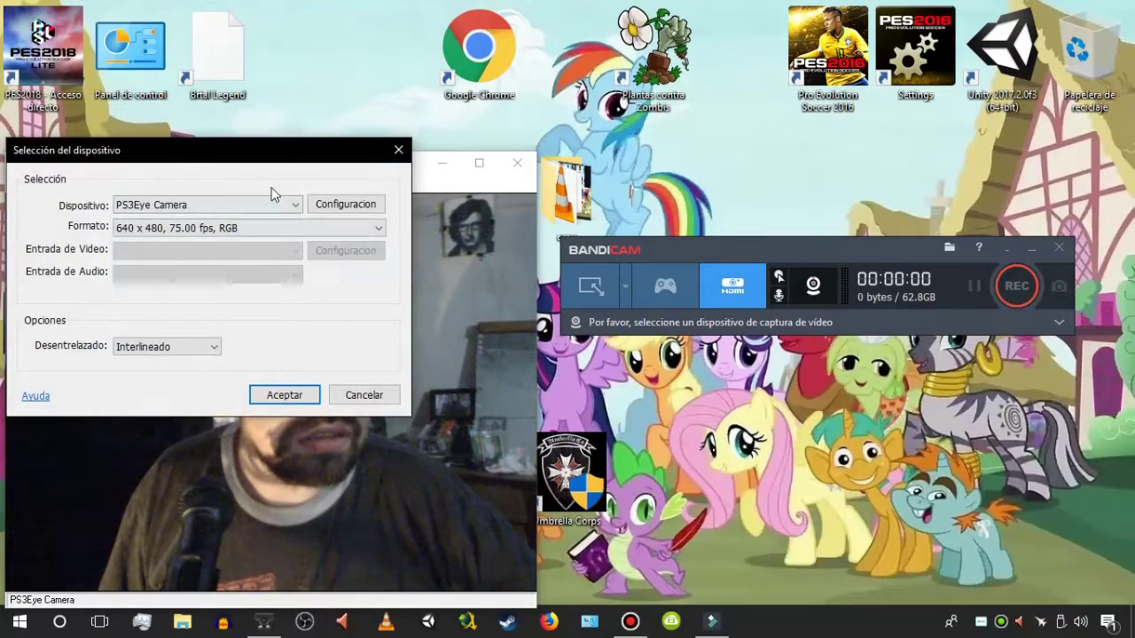
{"action": "left_click_drag", "start_coordinate": [279, 168], "coordinate": [795, 206]}
{"action": "left_click", "coordinate": [781, 233]}
{"action": "left_click", "coordinate": [763, 246]}
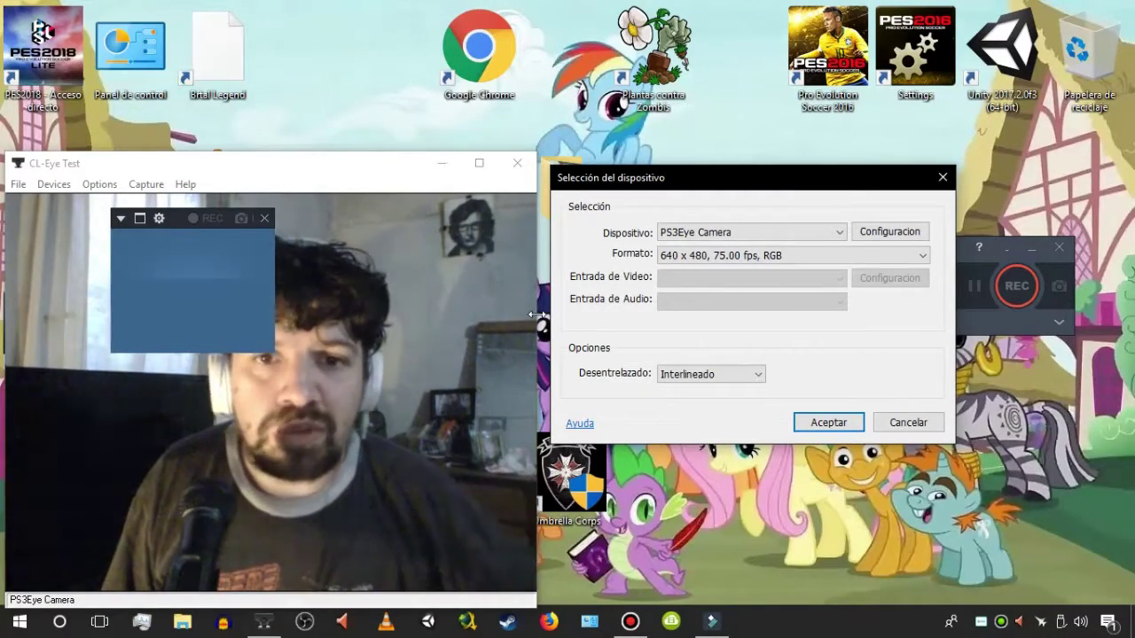
Step: Check the available video capture devices, leaving PS3Eye Camera as the selected device
{"action": "left_click", "coordinate": [711, 232]}
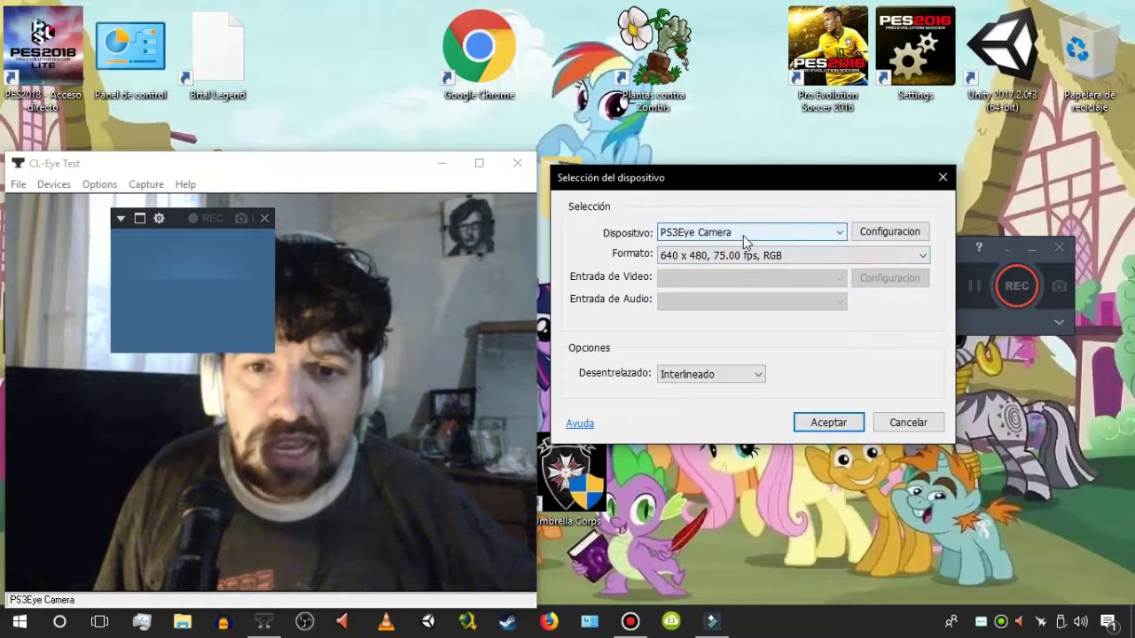
{"action": "left_click", "coordinate": [746, 233]}
{"action": "left_click", "coordinate": [747, 236]}
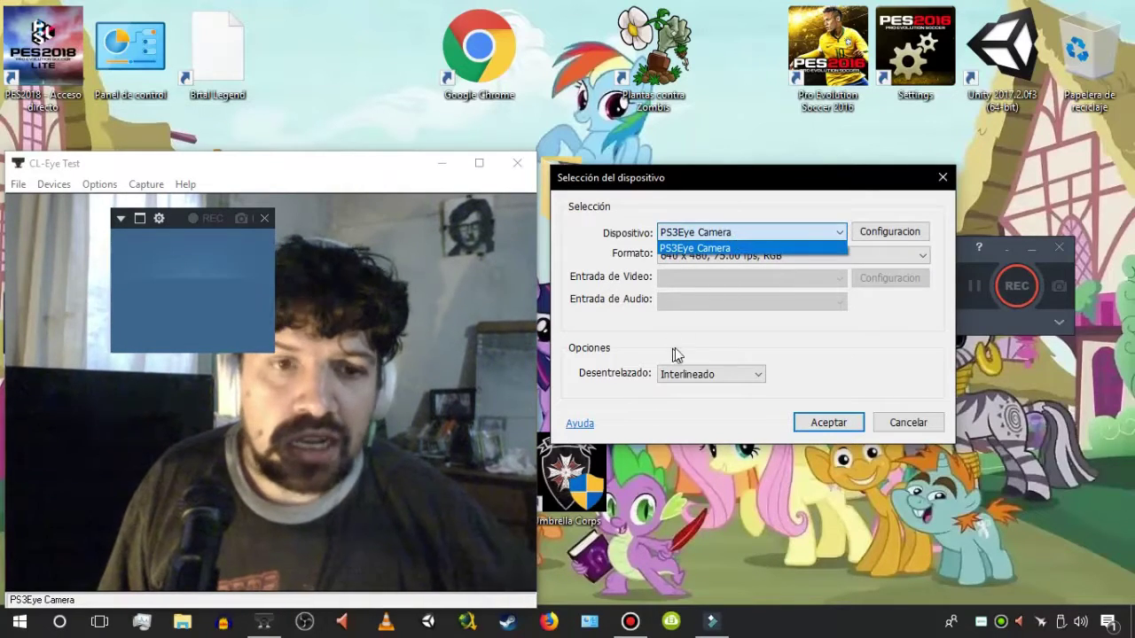
{"action": "left_click", "coordinate": [777, 343]}
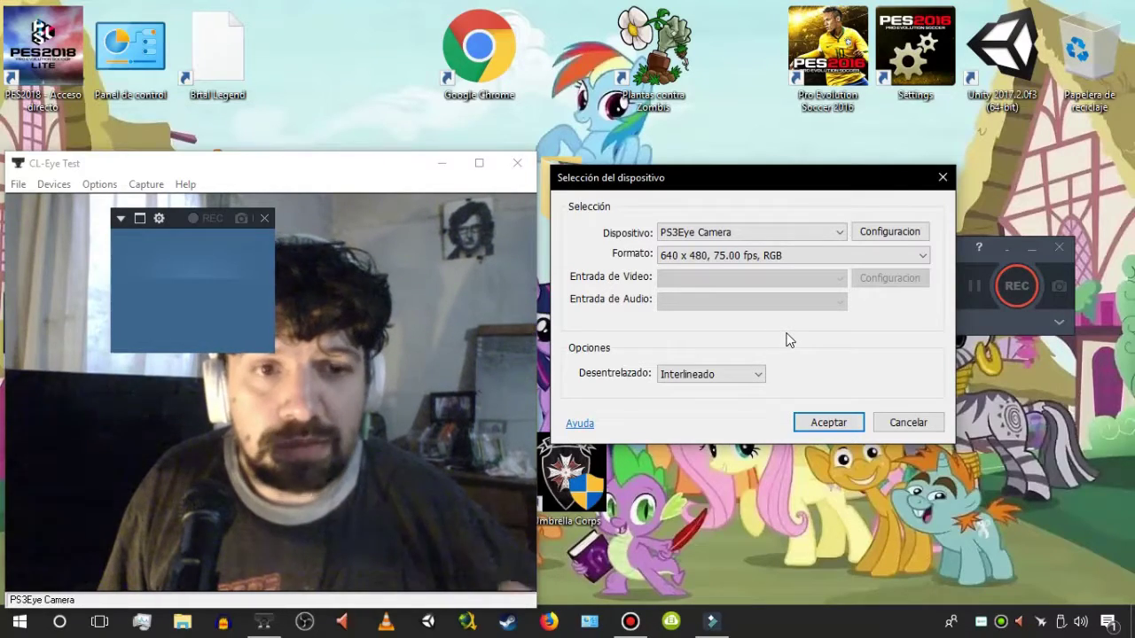
Step: Set the PS3Eye Camera capture format to 640 x 480, 60.00 fps, RGB
{"action": "left_click", "coordinate": [786, 259]}
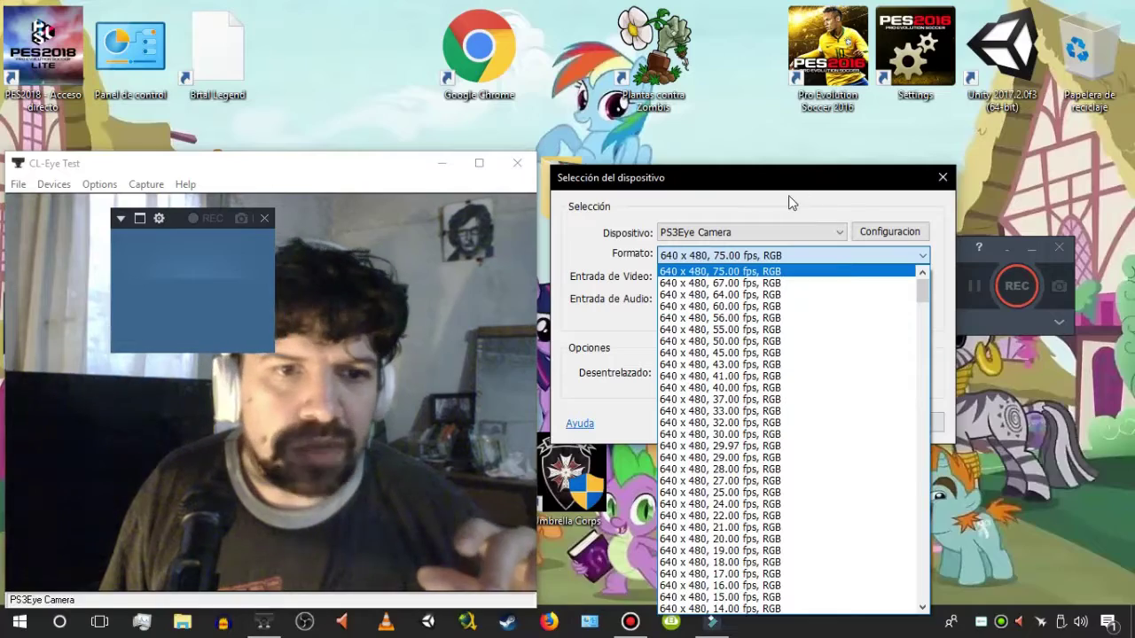
{"action": "left_click", "coordinate": [791, 203]}
{"action": "left_click", "coordinate": [762, 255]}
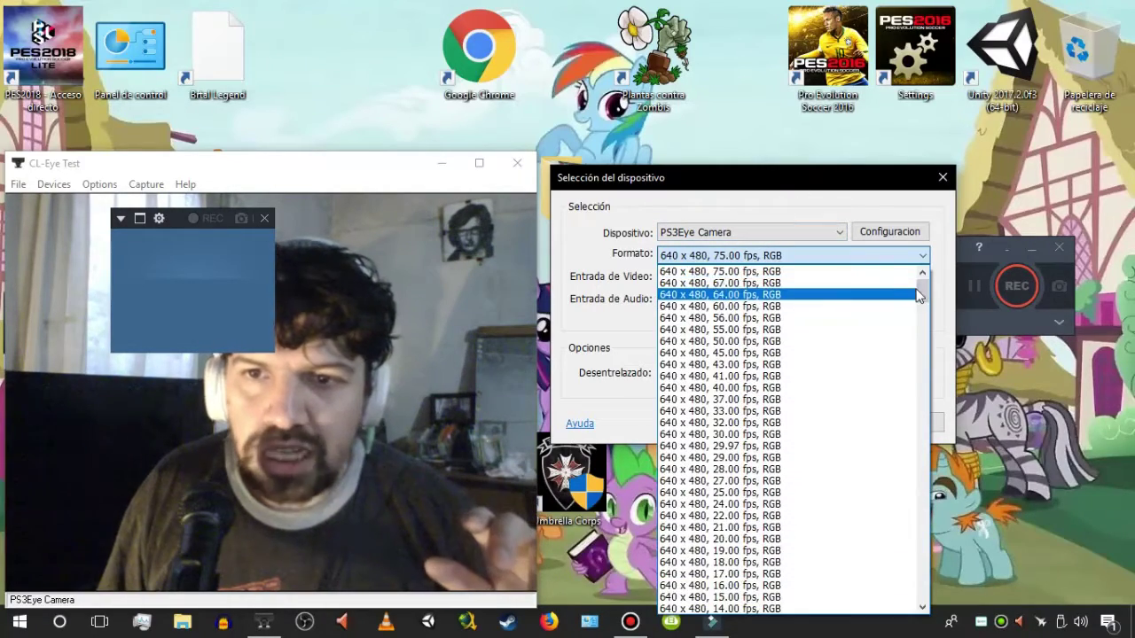
{"action": "mouse_move", "coordinate": [919, 296]}
{"action": "left_mouse_down"}
{"action": "mouse_move", "coordinate": [919, 325]}
{"action": "mouse_move", "coordinate": [920, 297]}
{"action": "left_mouse_up"}
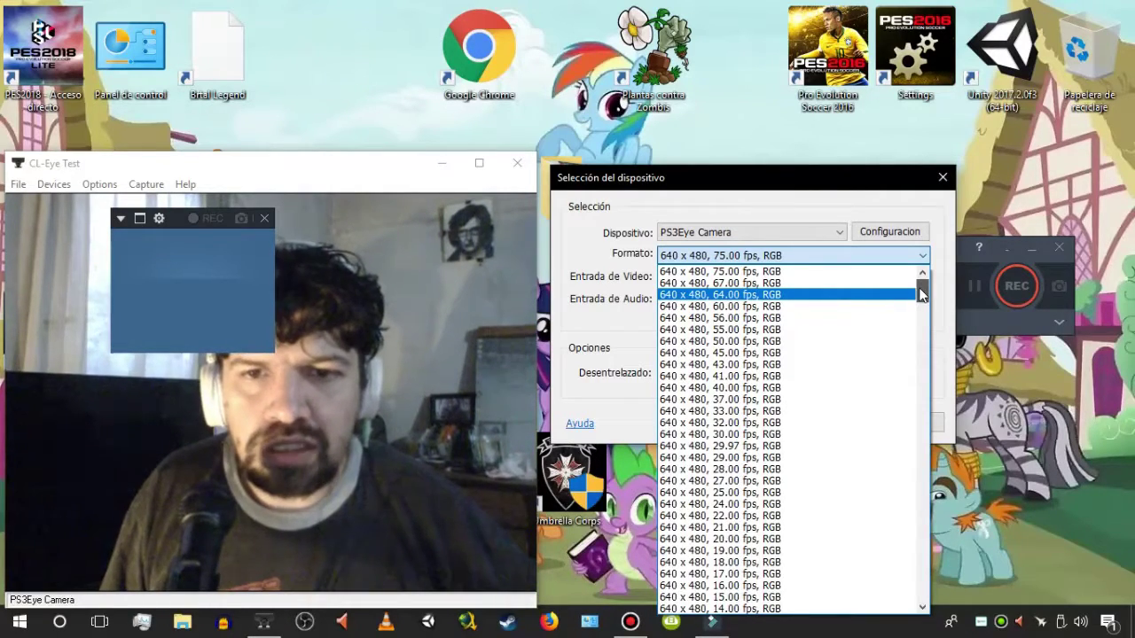
{"action": "left_click", "coordinate": [818, 307]}
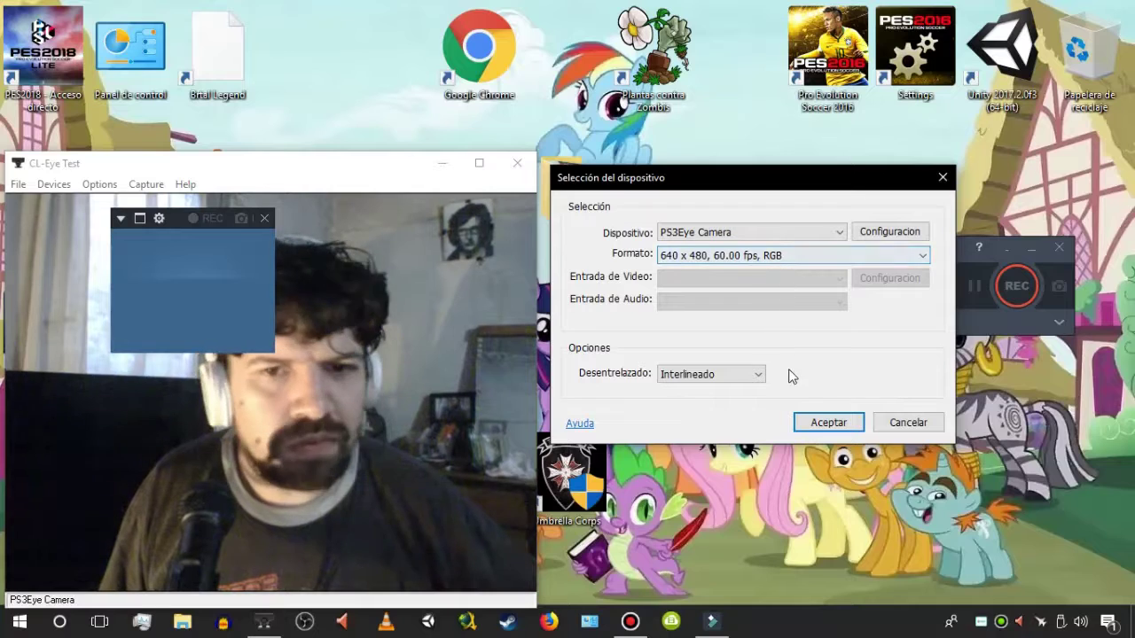
Step: Review the deinterlacing options, keep Interlineado, and accept the capture device settings
{"action": "left_click", "coordinate": [758, 373]}
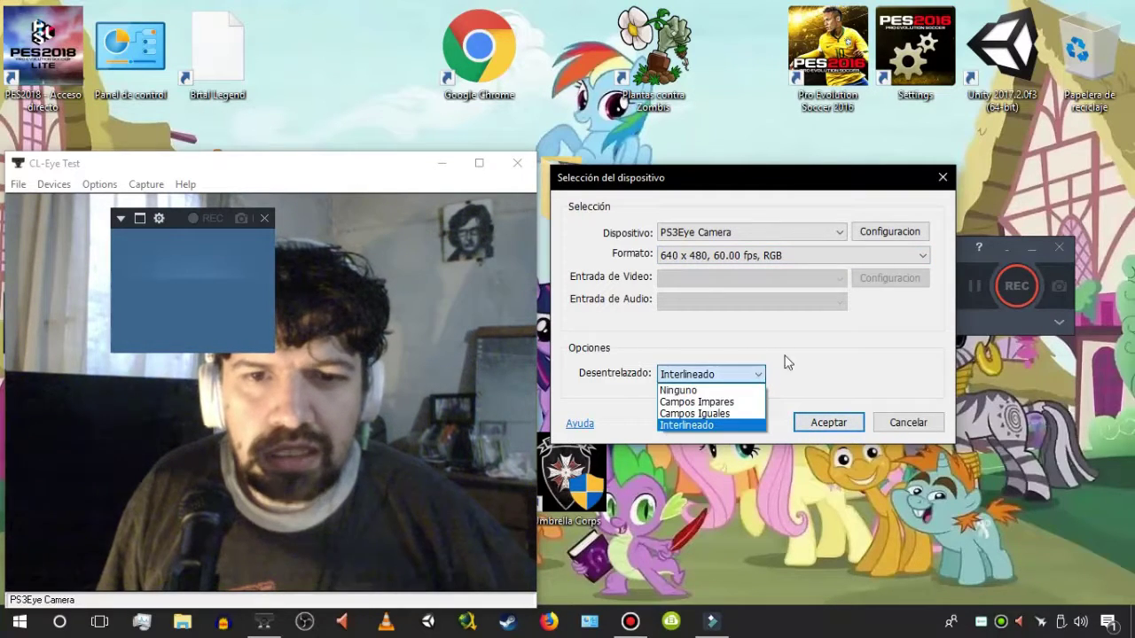
{"action": "left_click", "coordinate": [761, 373]}
{"action": "left_click", "coordinate": [758, 373]}
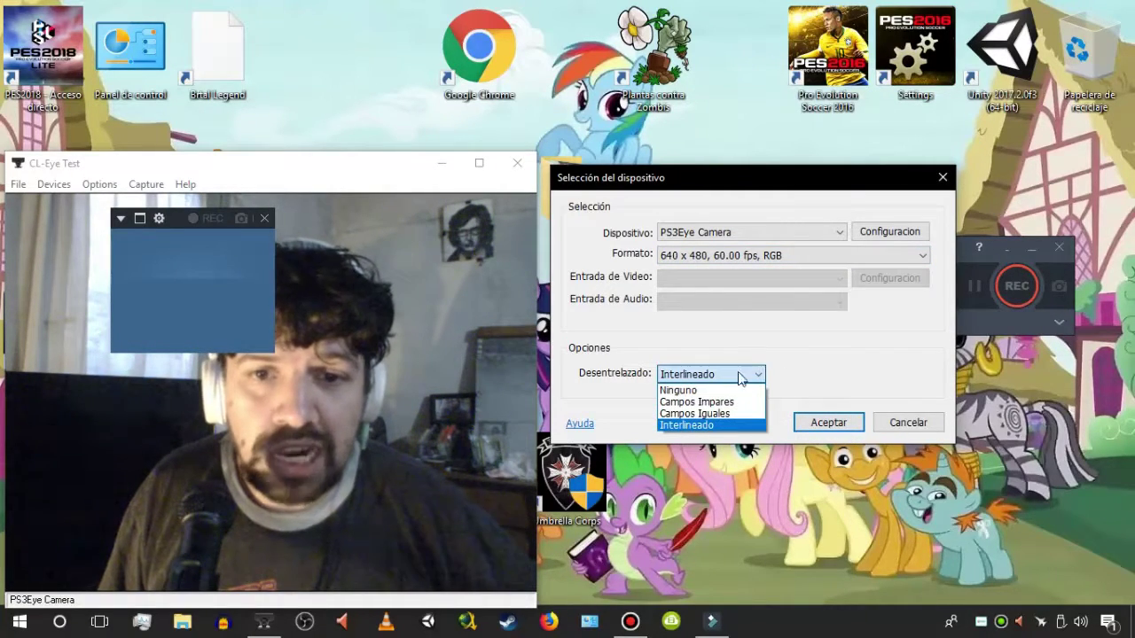
{"action": "left_click", "coordinate": [769, 334]}
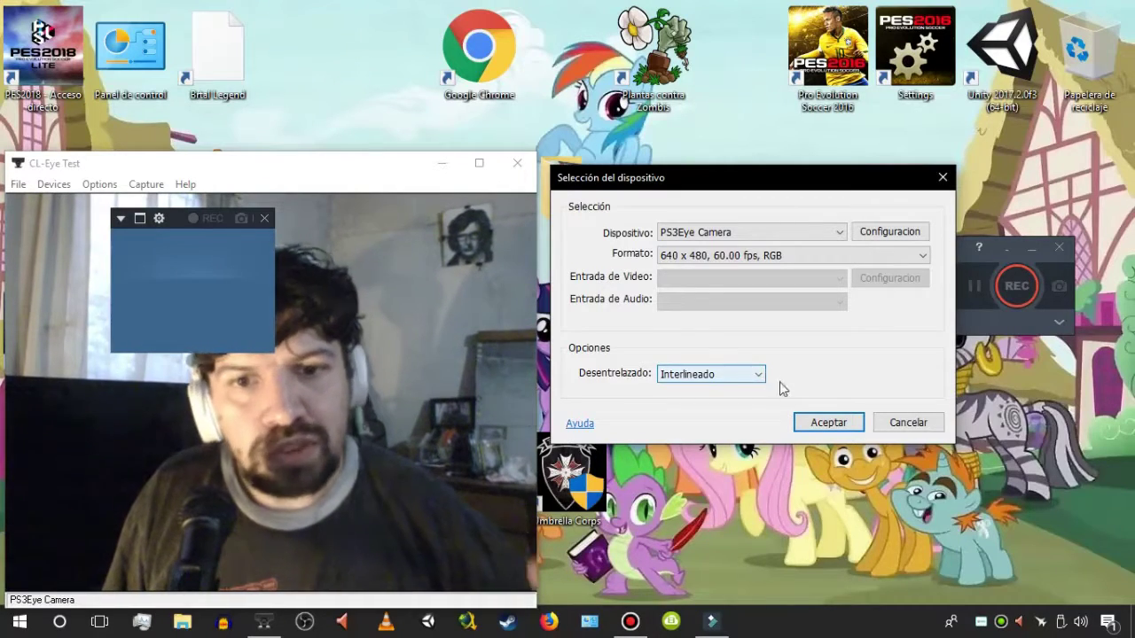
{"action": "left_click", "coordinate": [827, 422]}
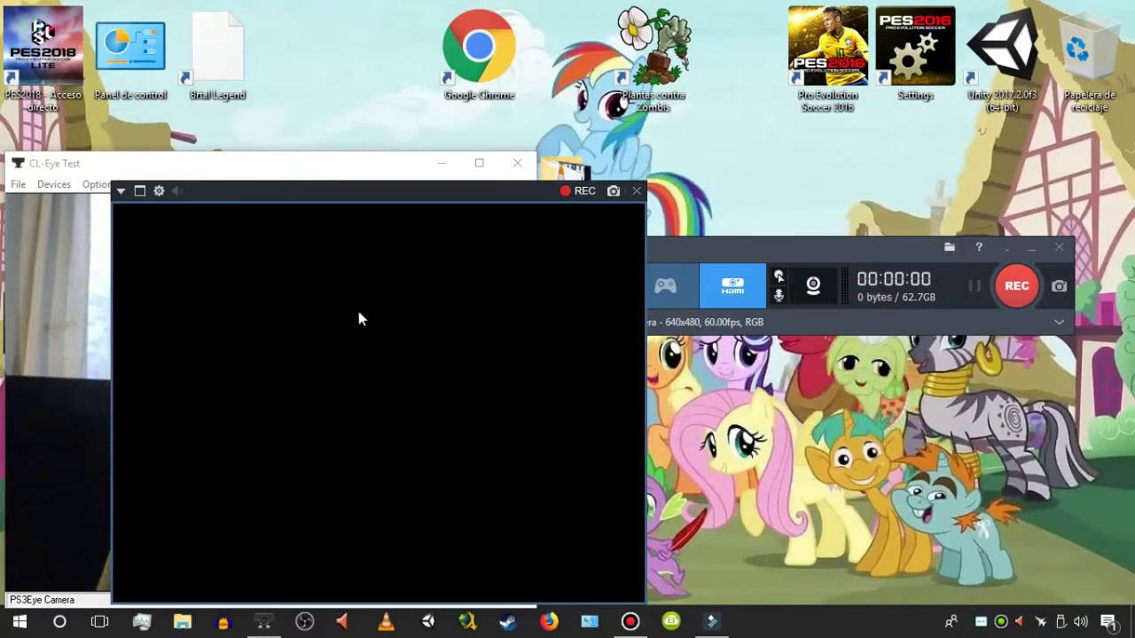
Step: Recheck the PS3Eye Camera device selection settings without changes, then close the capture device preview window
{"action": "left_click", "coordinate": [158, 192]}
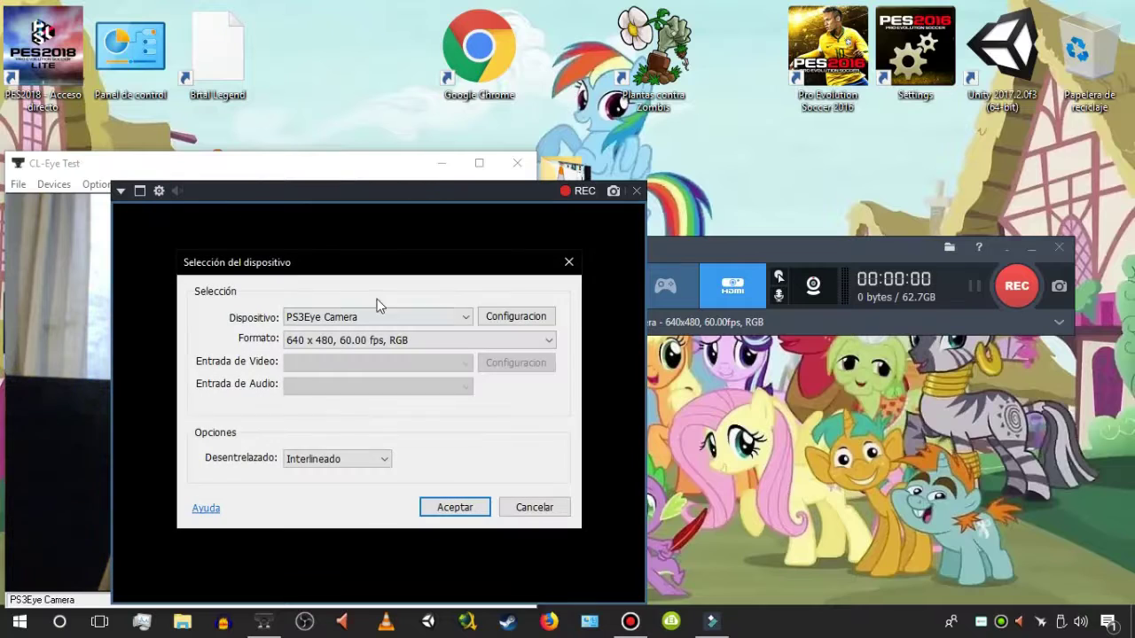
{"action": "left_click", "coordinate": [562, 265]}
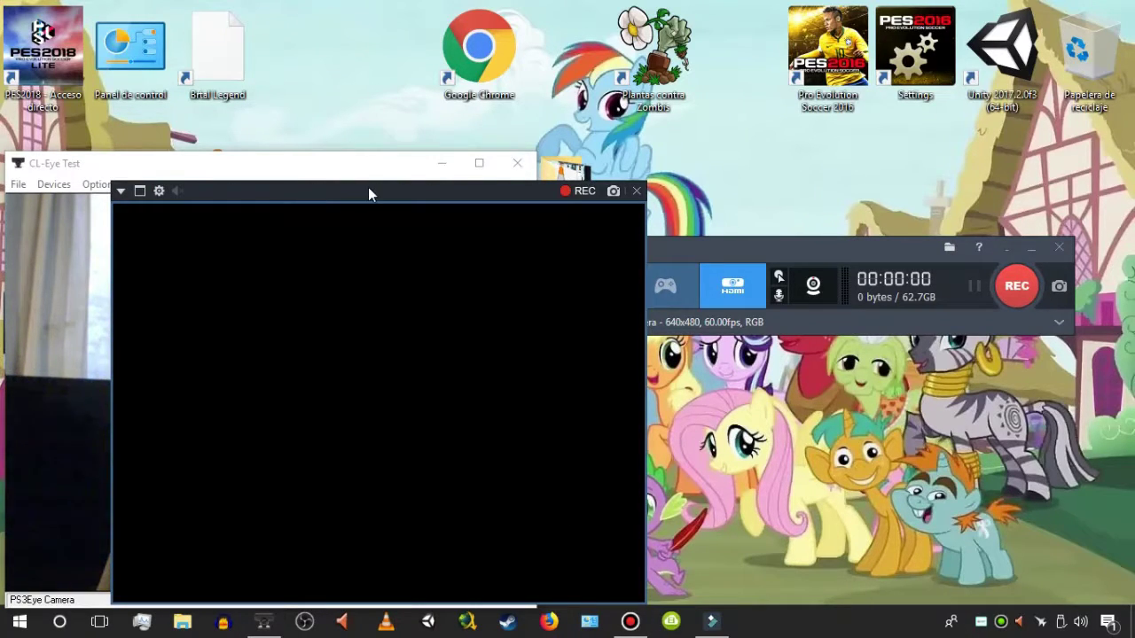
{"action": "left_click_drag", "start_coordinate": [369, 190], "coordinate": [446, 139]}
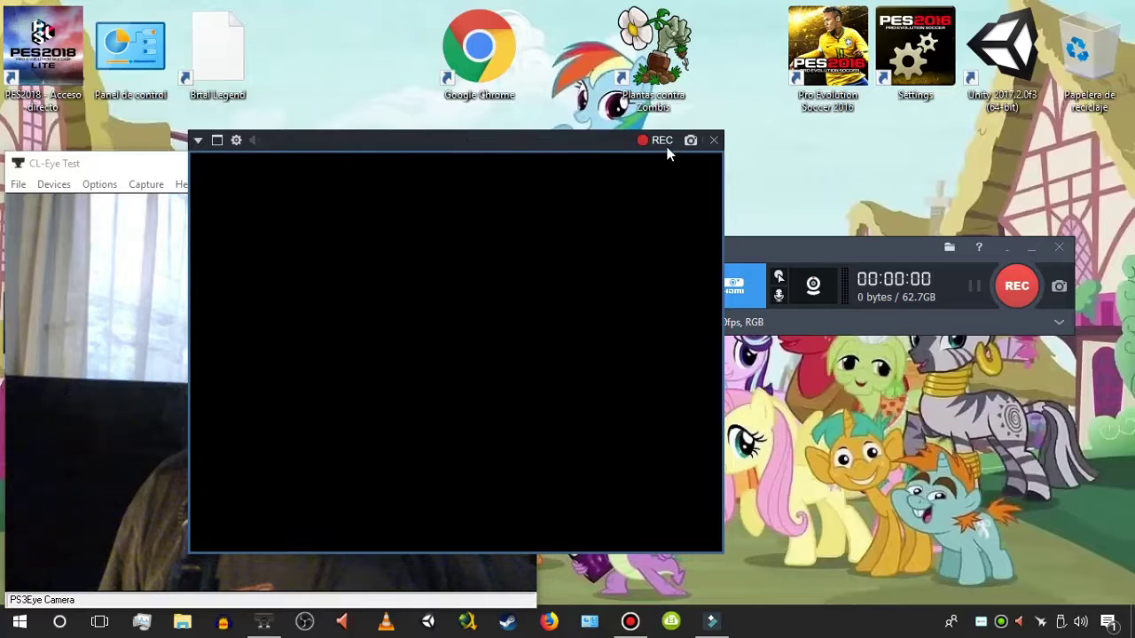
{"action": "left_click", "coordinate": [715, 142]}
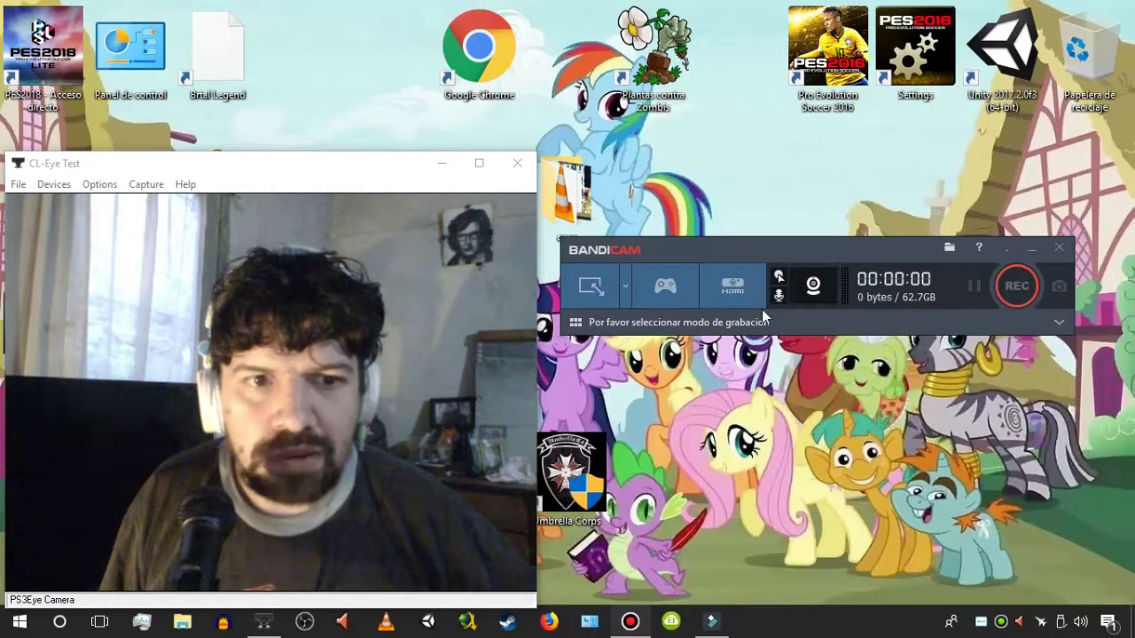
Step: Open the webcam recording settings and switch the webcam thumbnail in the video off and on again
{"action": "left_click", "coordinate": [812, 287]}
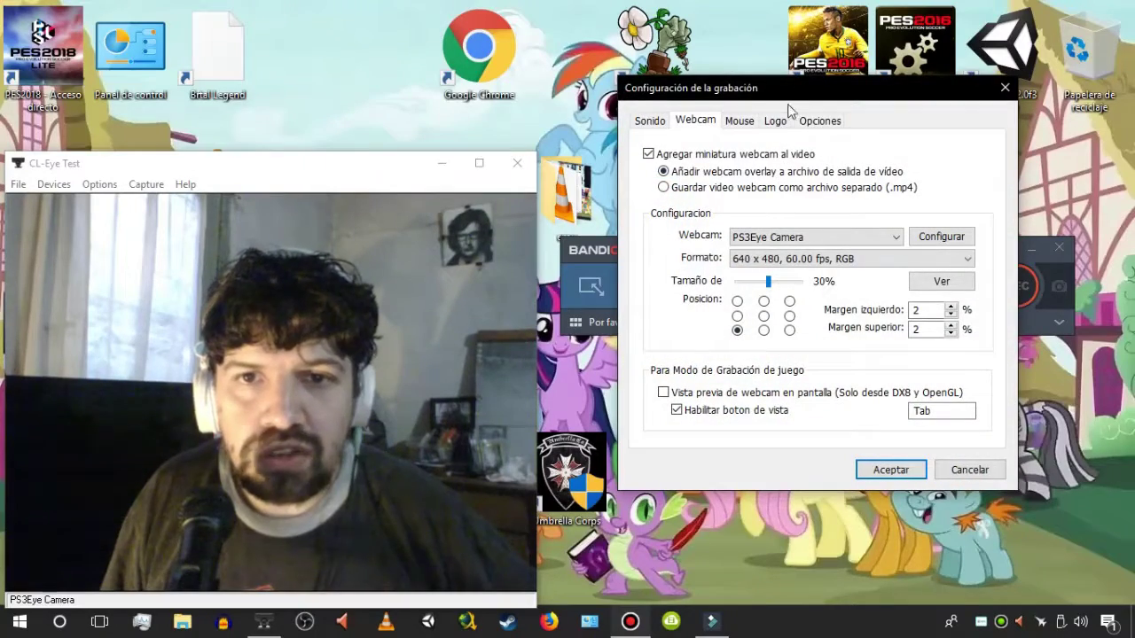
{"action": "left_click_drag", "start_coordinate": [752, 96], "coordinate": [735, 132]}
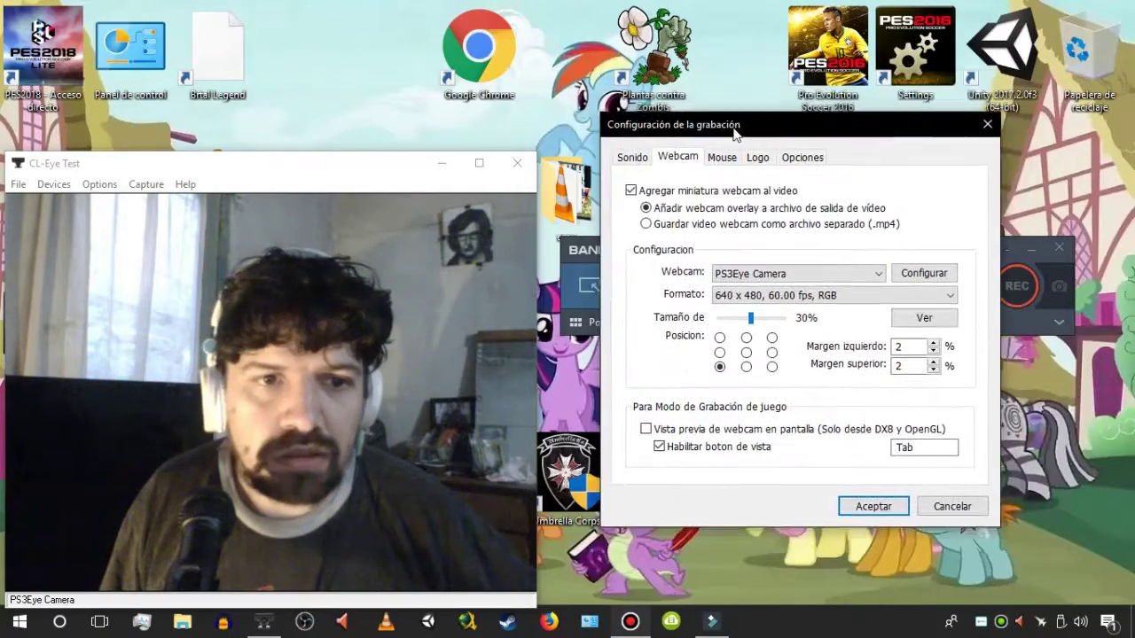
{"action": "left_click", "coordinate": [764, 195]}
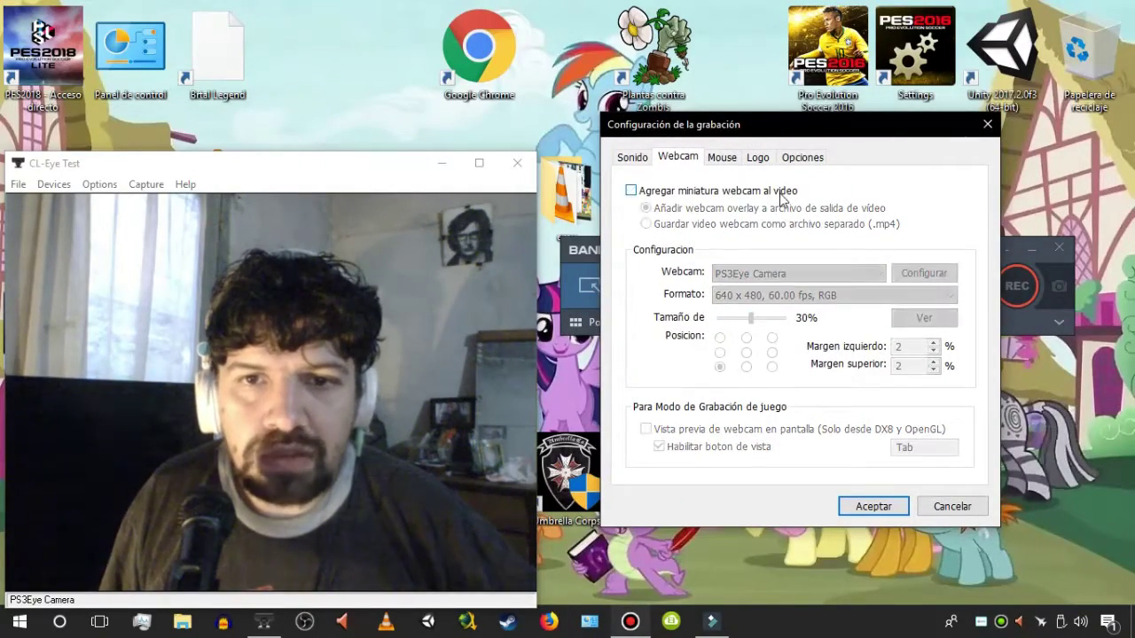
{"action": "left_click", "coordinate": [764, 195]}
Step: Review the available webcams and capture formats, keeping PS3Eye Camera at 640 x 480, 60.00 fps, RGB and the lower-left overlay position
{"action": "left_click", "coordinate": [804, 280]}
{"action": "left_click", "coordinate": [798, 289]}
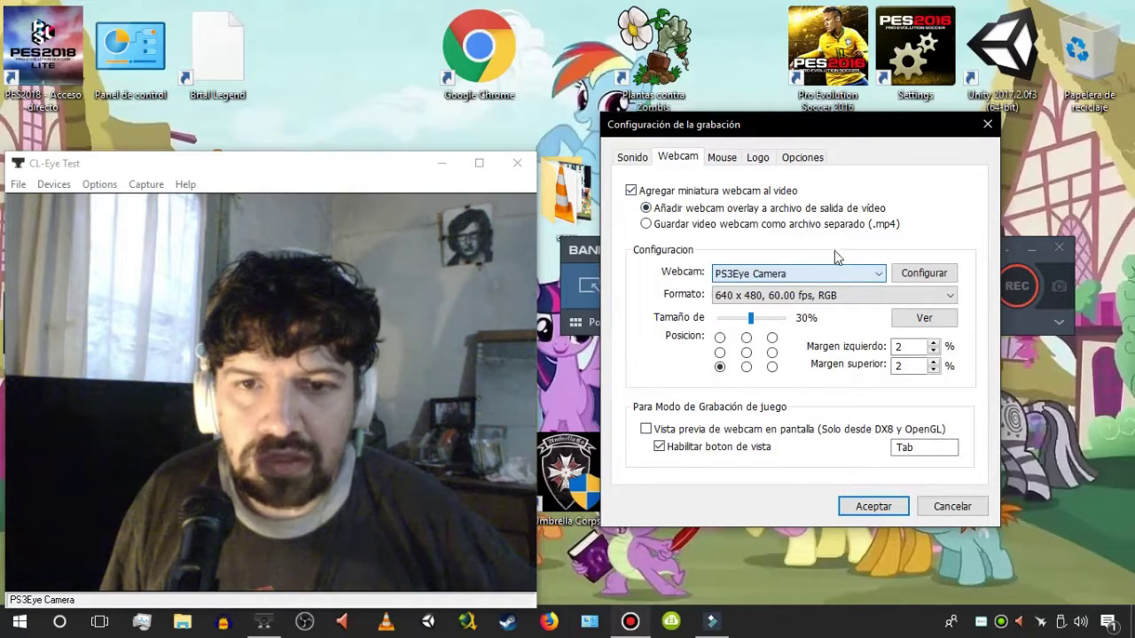
{"action": "left_click", "coordinate": [816, 295]}
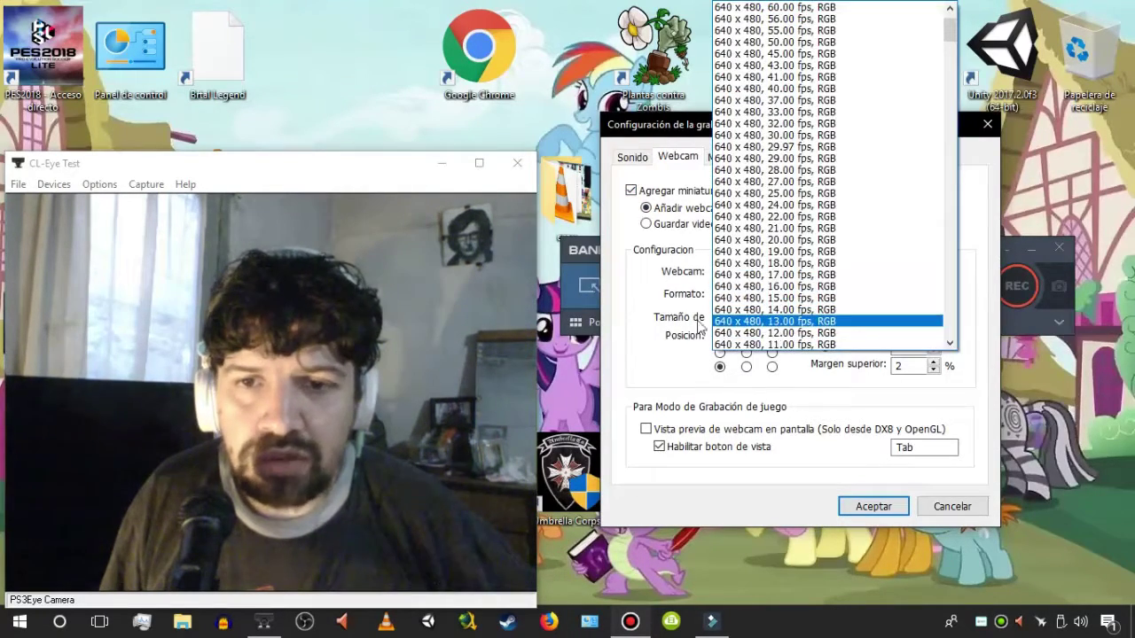
{"action": "left_click", "coordinate": [665, 372]}
{"action": "left_click", "coordinate": [720, 367]}
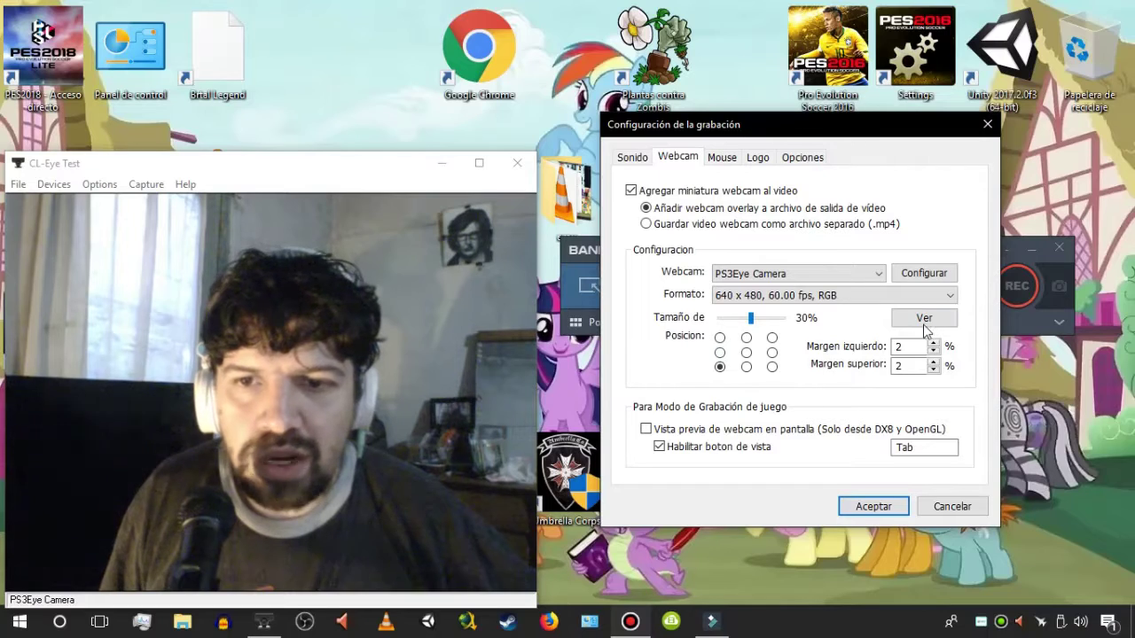
Step: Preview the webcam overlay at 30% size and again at a larger size
{"action": "left_click", "coordinate": [927, 325]}
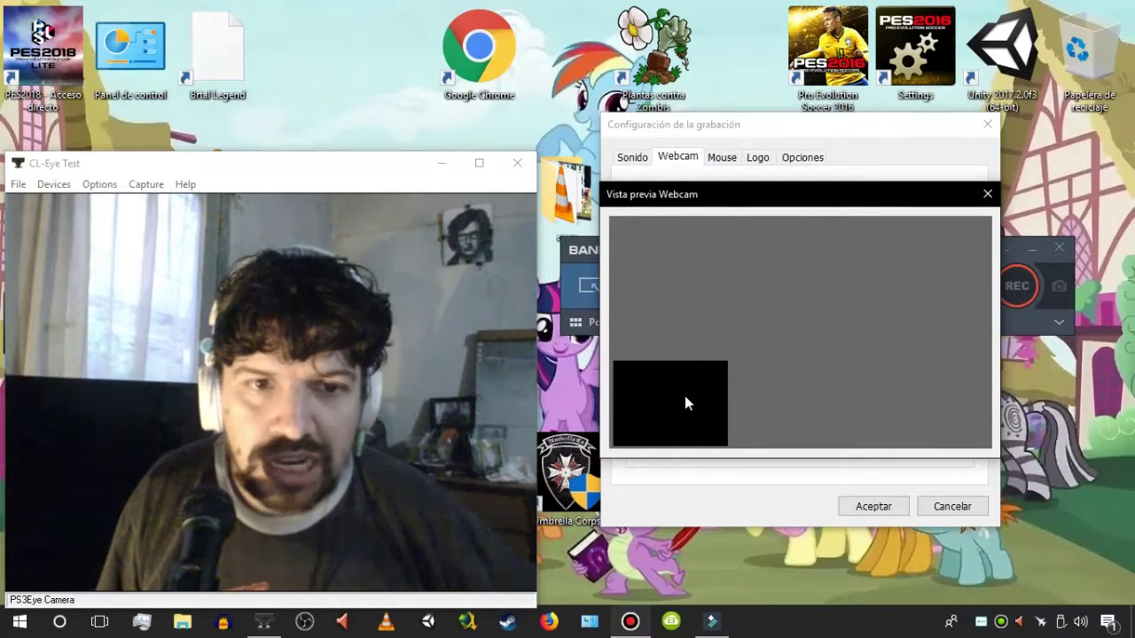
{"action": "left_click", "coordinate": [987, 194]}
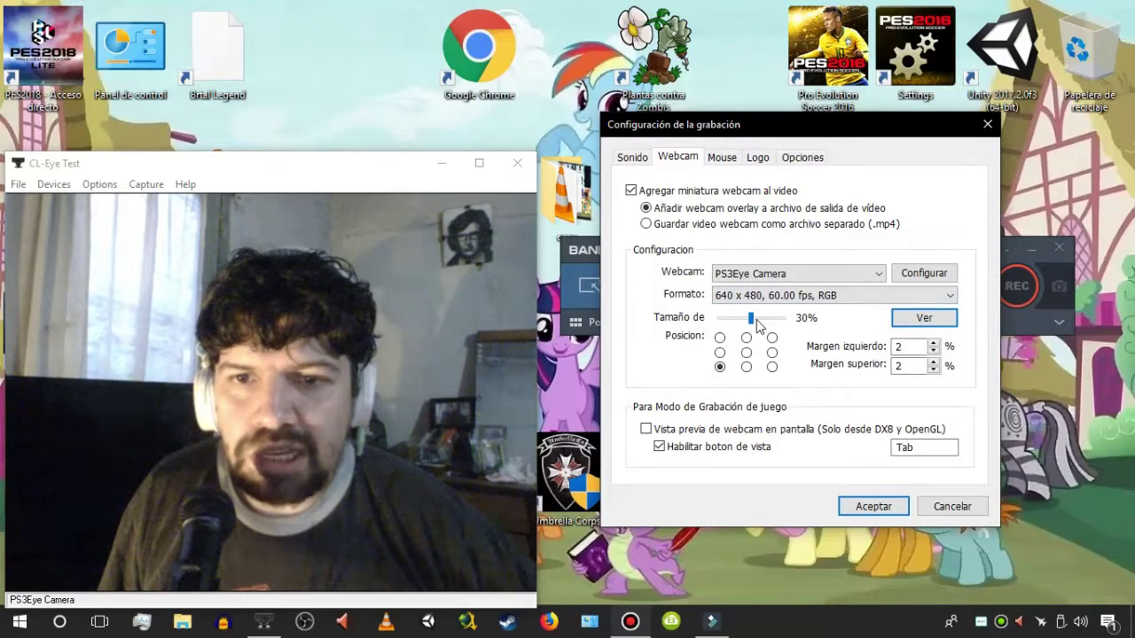
{"action": "left_click", "coordinate": [922, 317]}
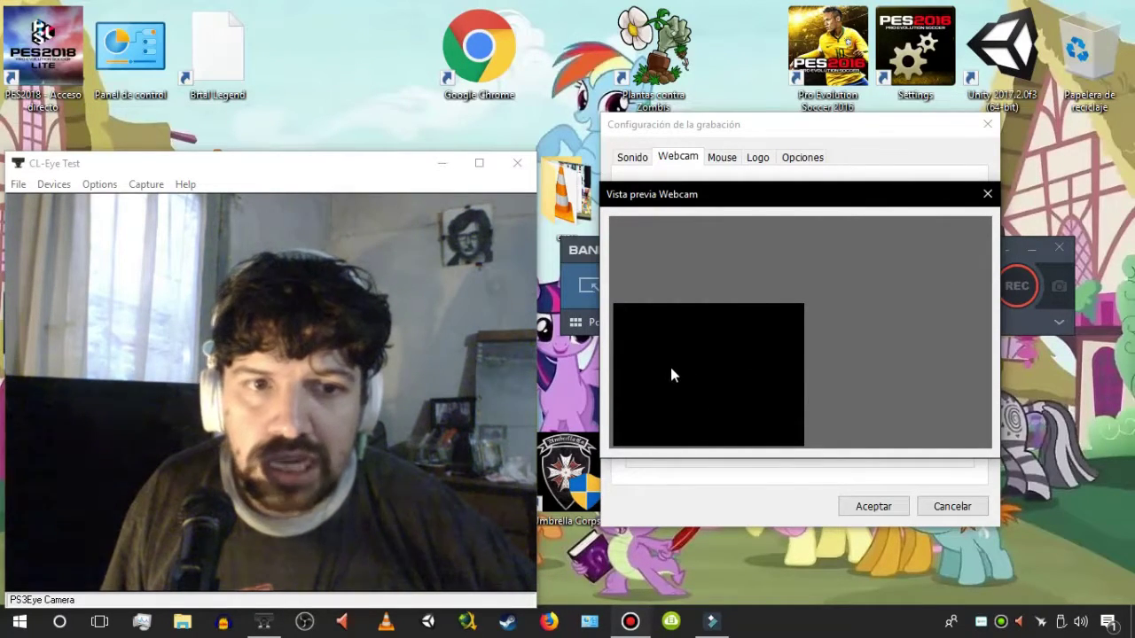
{"action": "left_click", "coordinate": [992, 193]}
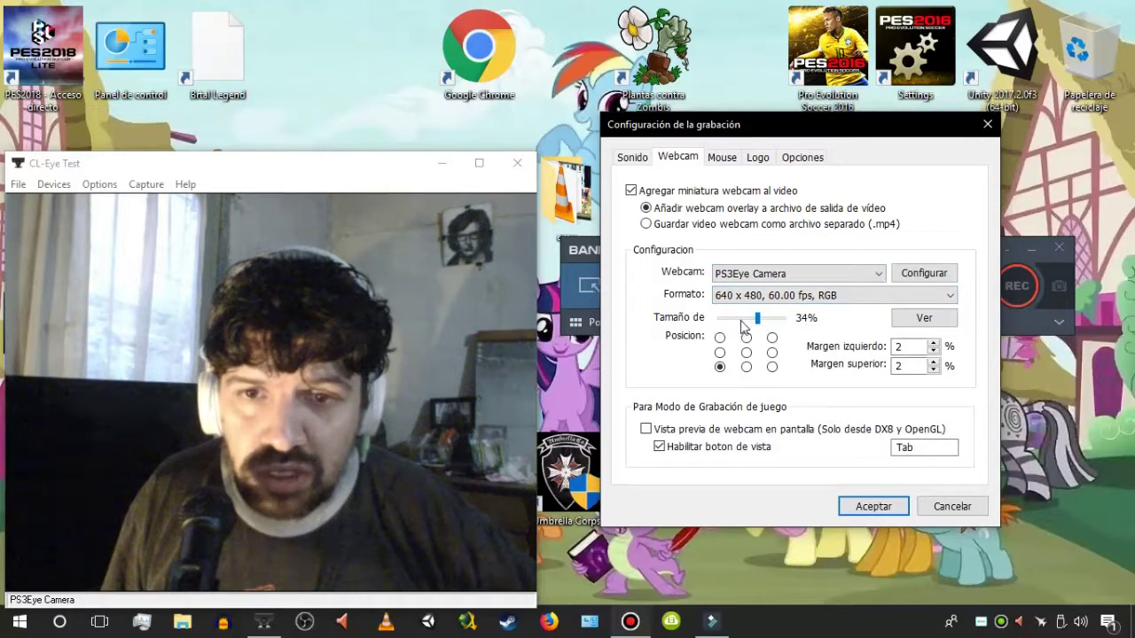
Step: Set the webcam overlay size to 30% and preview its placement in the video
{"action": "left_click_drag", "start_coordinate": [750, 323], "coordinate": [752, 318]}
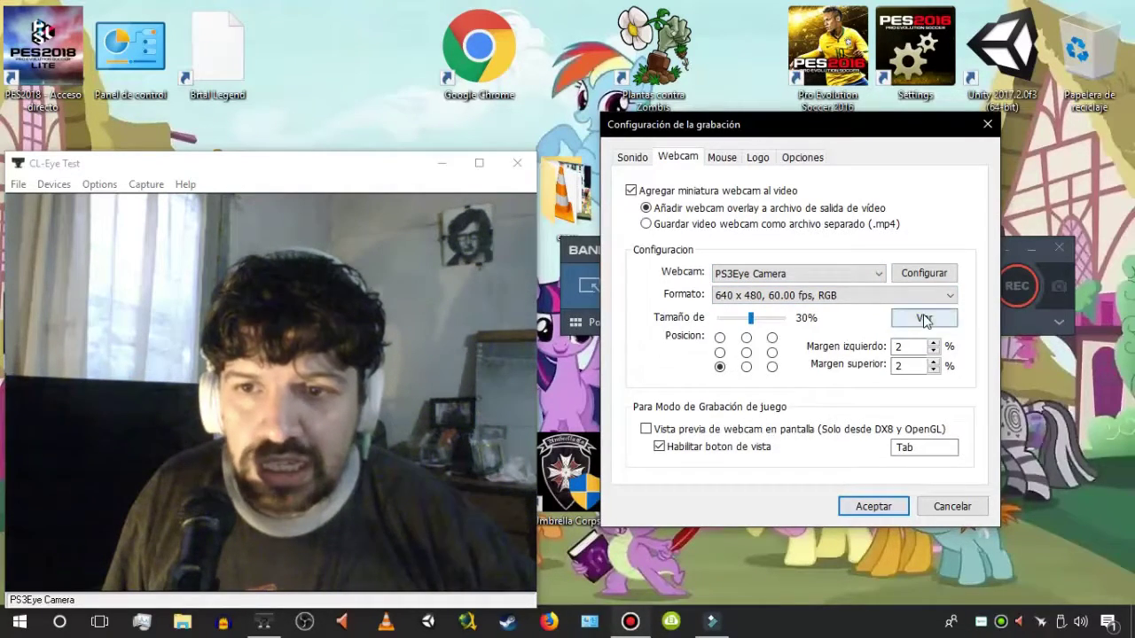
{"action": "left_click", "coordinate": [922, 318]}
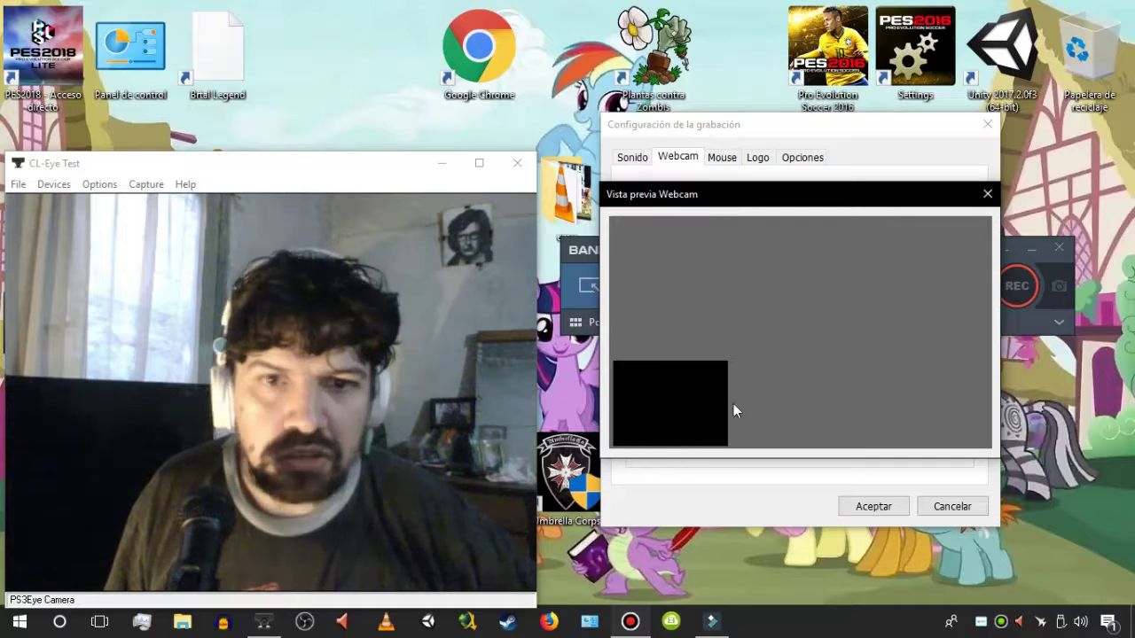
{"action": "left_click", "coordinate": [981, 206]}
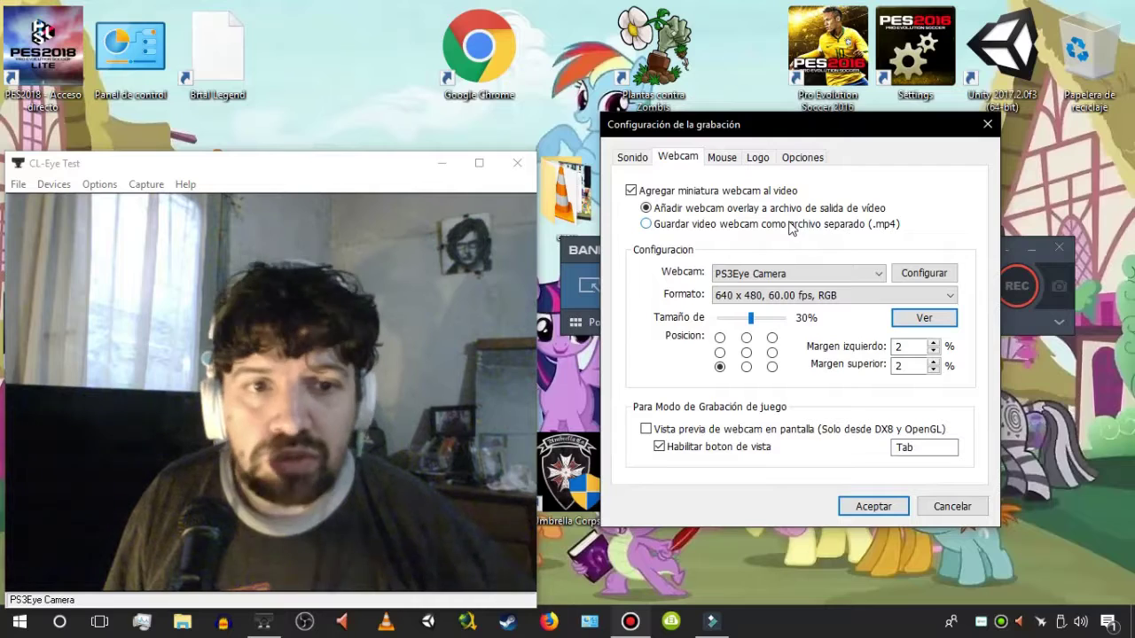
Step: Try saving the webcam as a separate .mp4 file, return to overlaying it on the output video, and accept the settings
{"action": "left_click", "coordinate": [794, 226]}
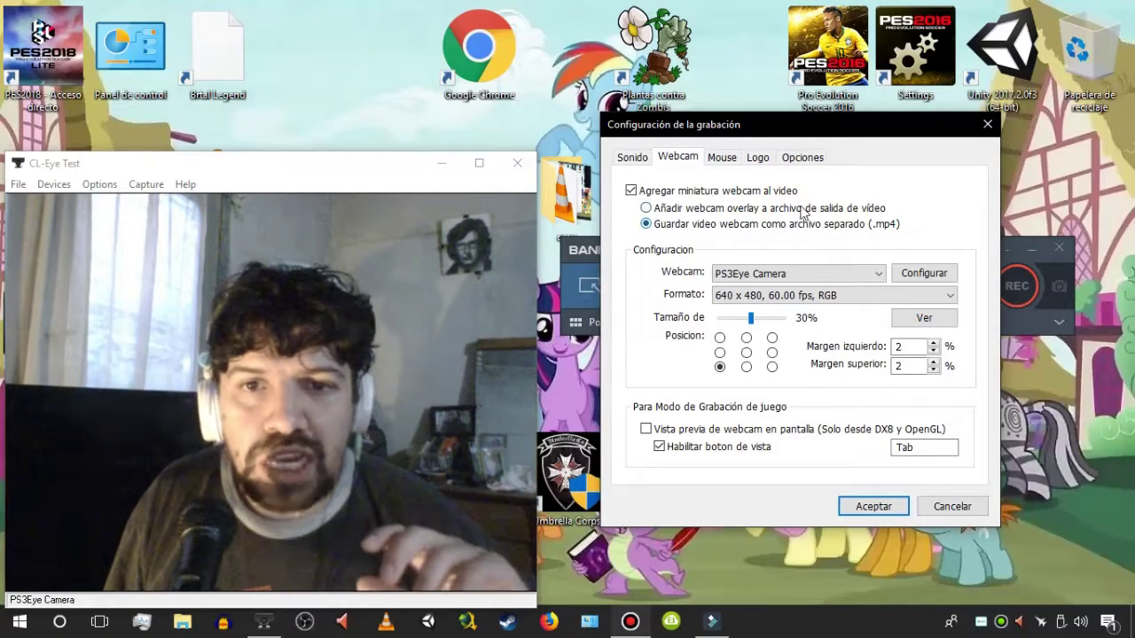
{"action": "left_click", "coordinate": [802, 209]}
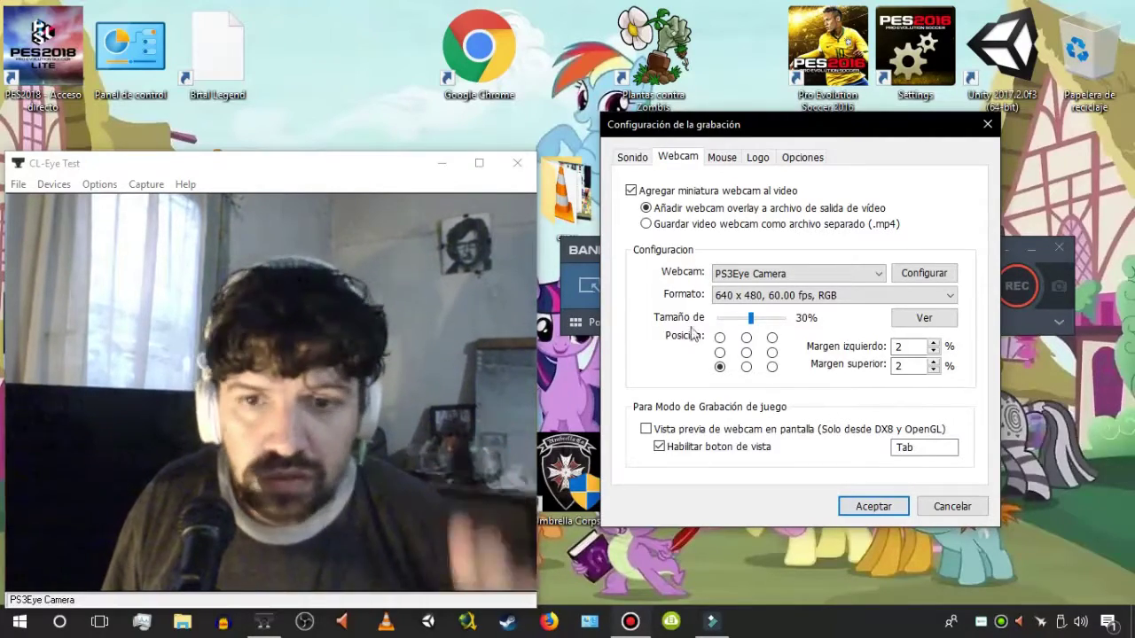
{"action": "left_click", "coordinate": [878, 506]}
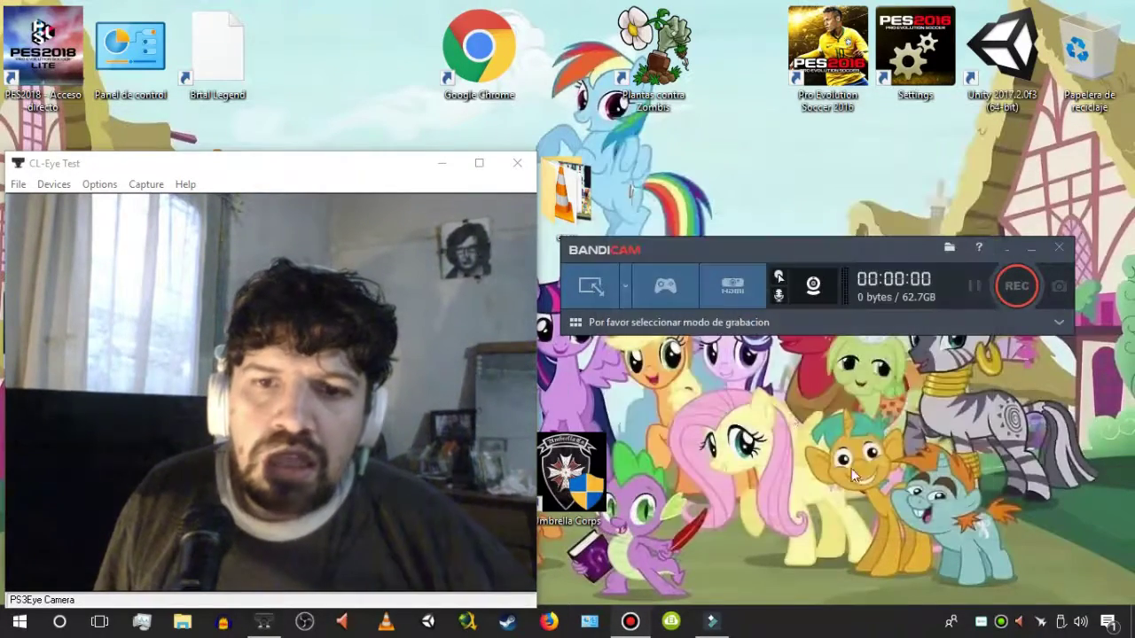
Step: Open the sound recording settings and review the primary sound devices, keeping the default device (Dispositivo de Sonido predeterminado)
{"action": "left_click_drag", "start_coordinate": [848, 255], "coordinate": [799, 175]}
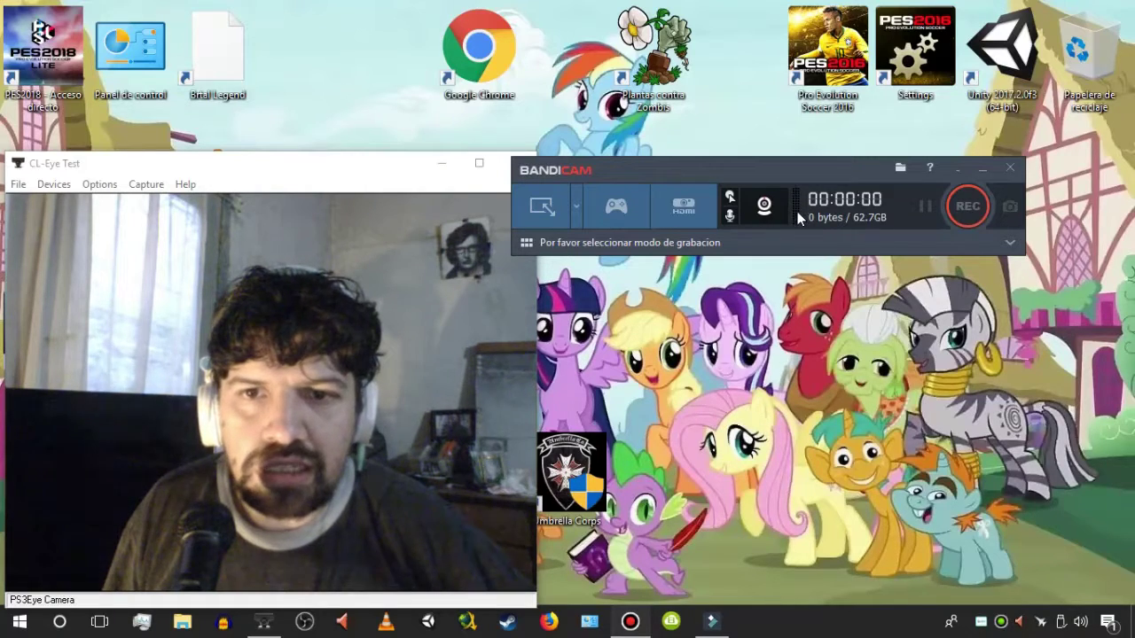
{"action": "left_click", "coordinate": [730, 217]}
{"action": "left_click_drag", "start_coordinate": [723, 25], "coordinate": [833, 100]}
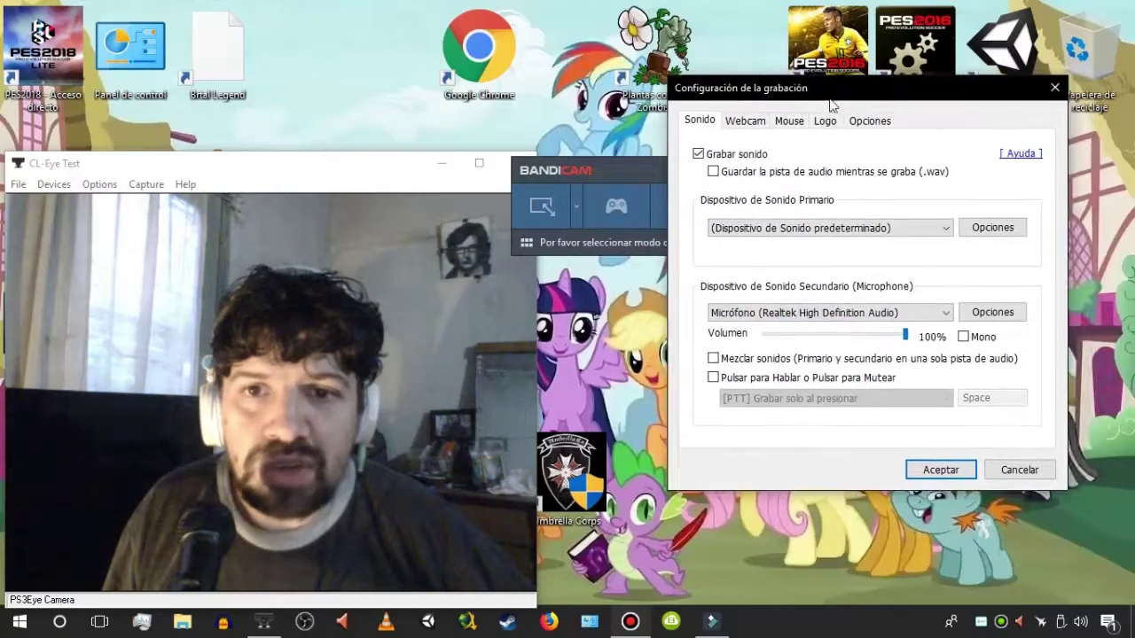
{"action": "left_click", "coordinate": [820, 173]}
{"action": "left_click", "coordinate": [838, 228]}
{"action": "left_click", "coordinate": [838, 228]}
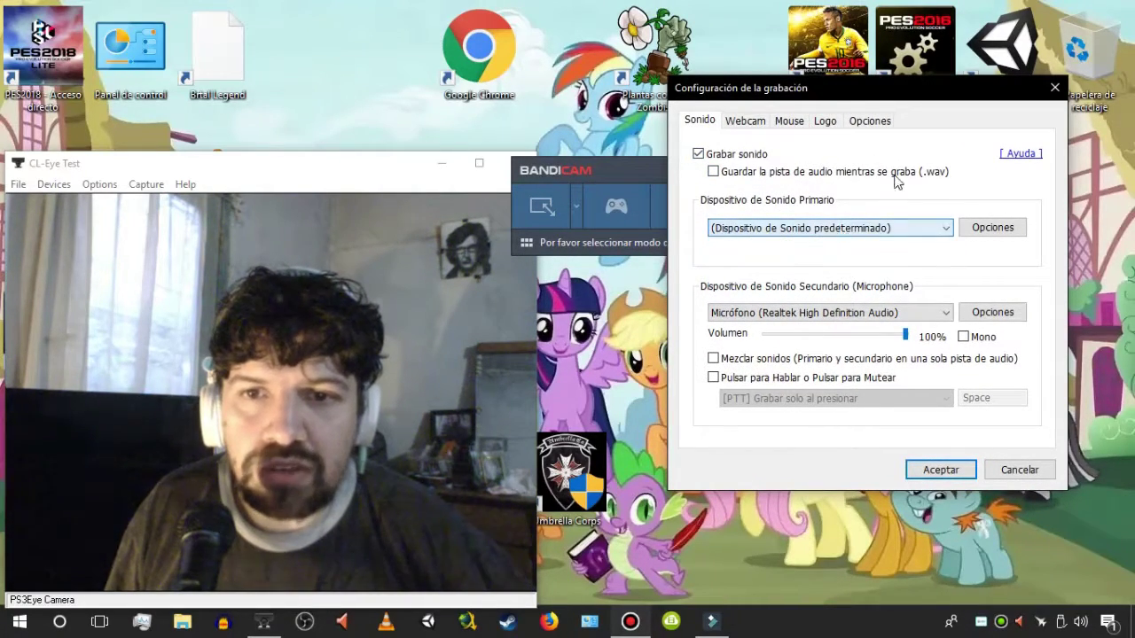
{"action": "left_click", "coordinate": [832, 227]}
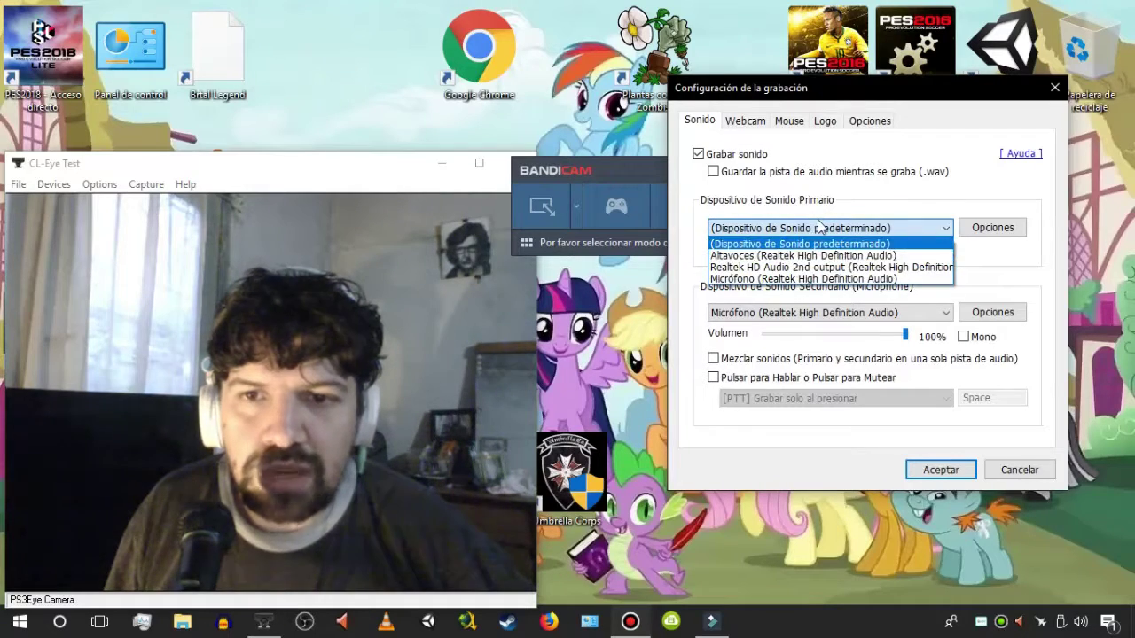
{"action": "left_click", "coordinate": [816, 228]}
Step: Review the secondary sound devices, keeping Micrófono (Realtek High Definition Audio), and examine the option for mixing both sounds into one track
{"action": "left_click", "coordinate": [855, 312]}
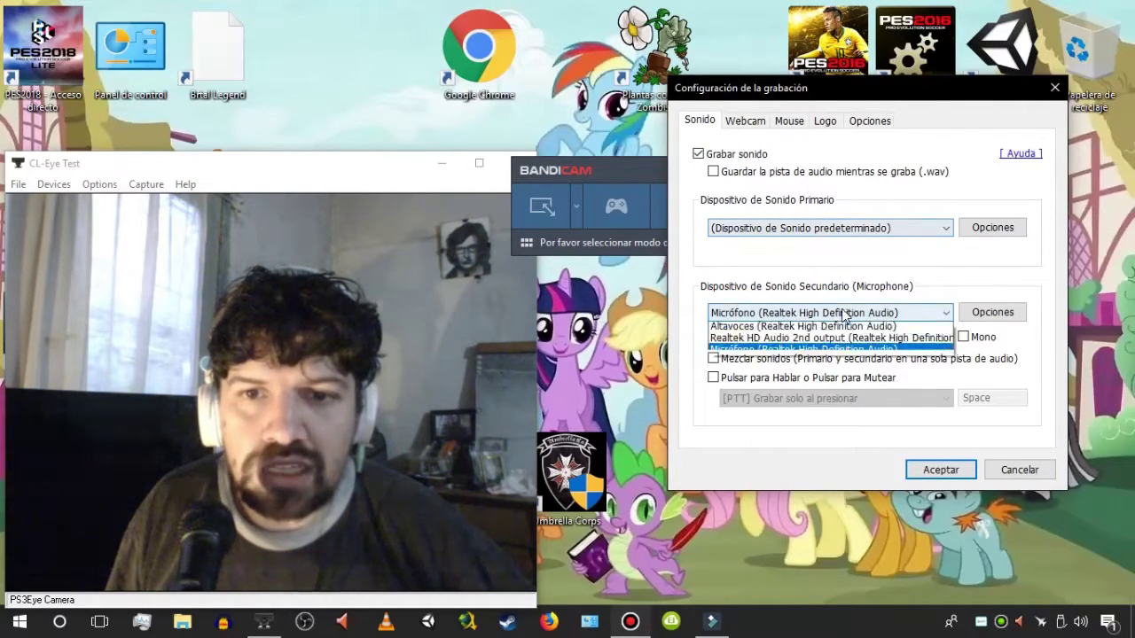
{"action": "left_click", "coordinate": [851, 312]}
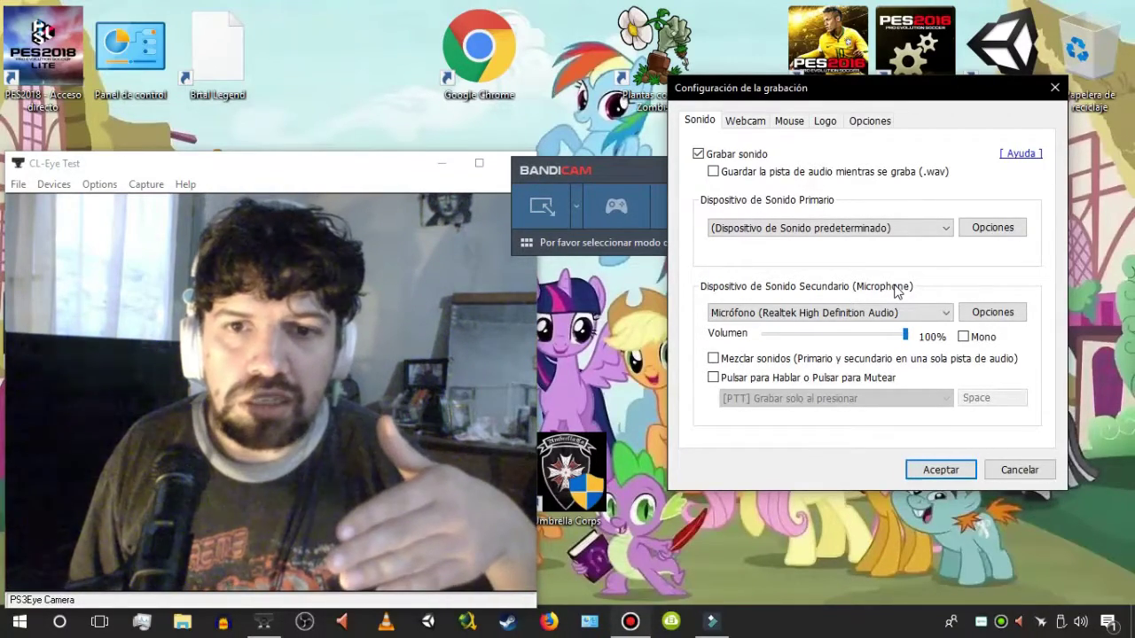
{"action": "left_click", "coordinate": [849, 362]}
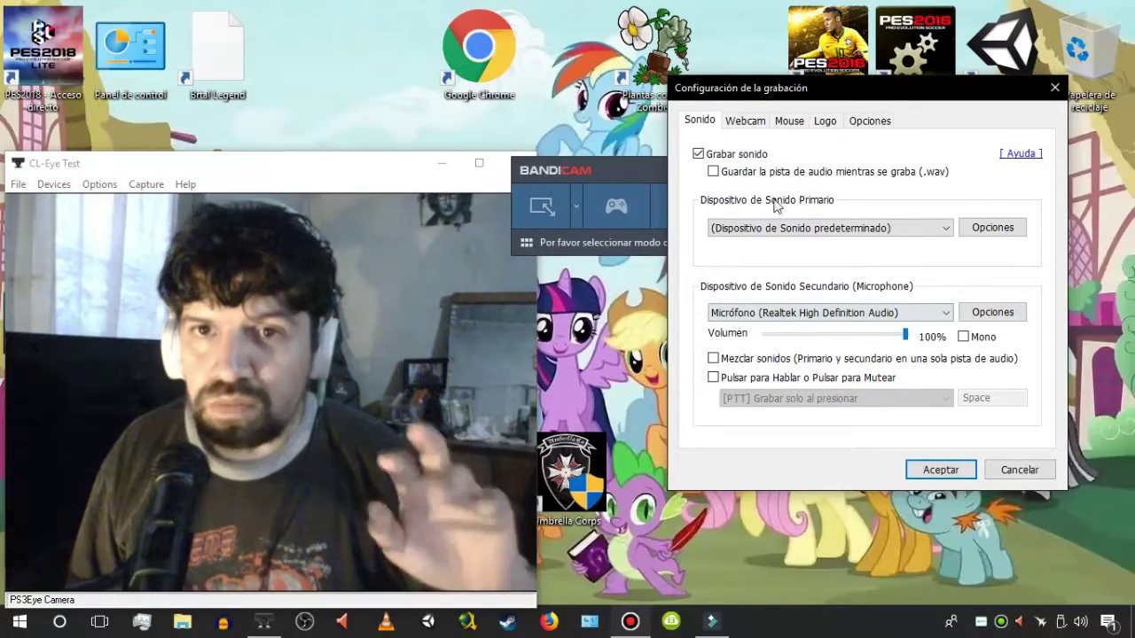
Step: Look through the recording settings for webcam, mouse effects, video logo and general options
{"action": "left_click", "coordinate": [749, 124]}
{"action": "left_click", "coordinate": [792, 124]}
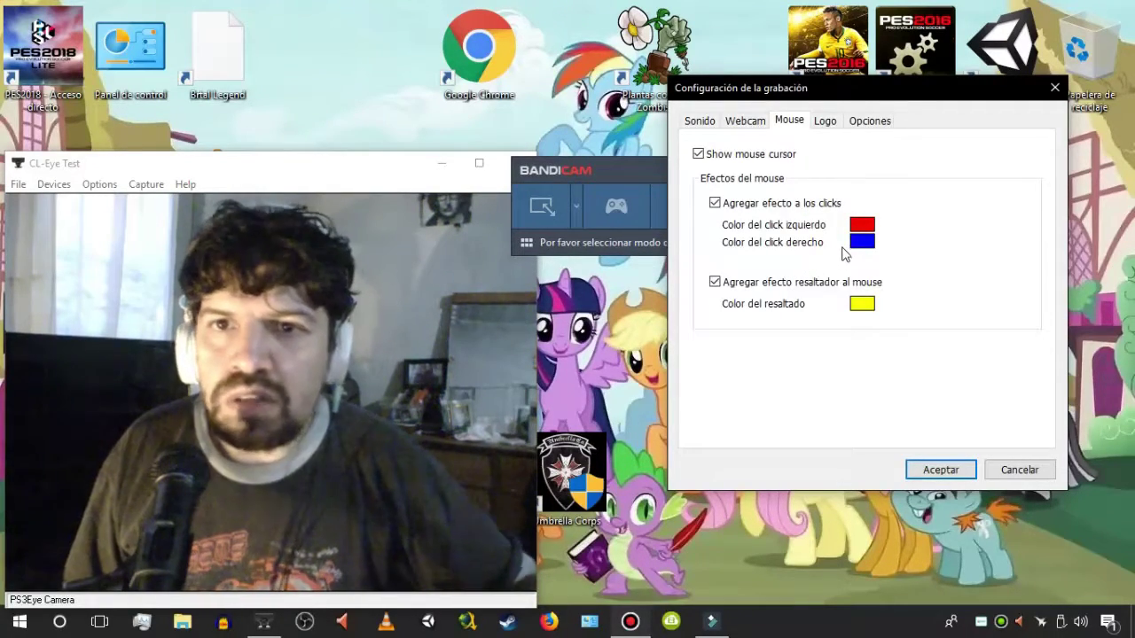
{"action": "left_click", "coordinate": [829, 122]}
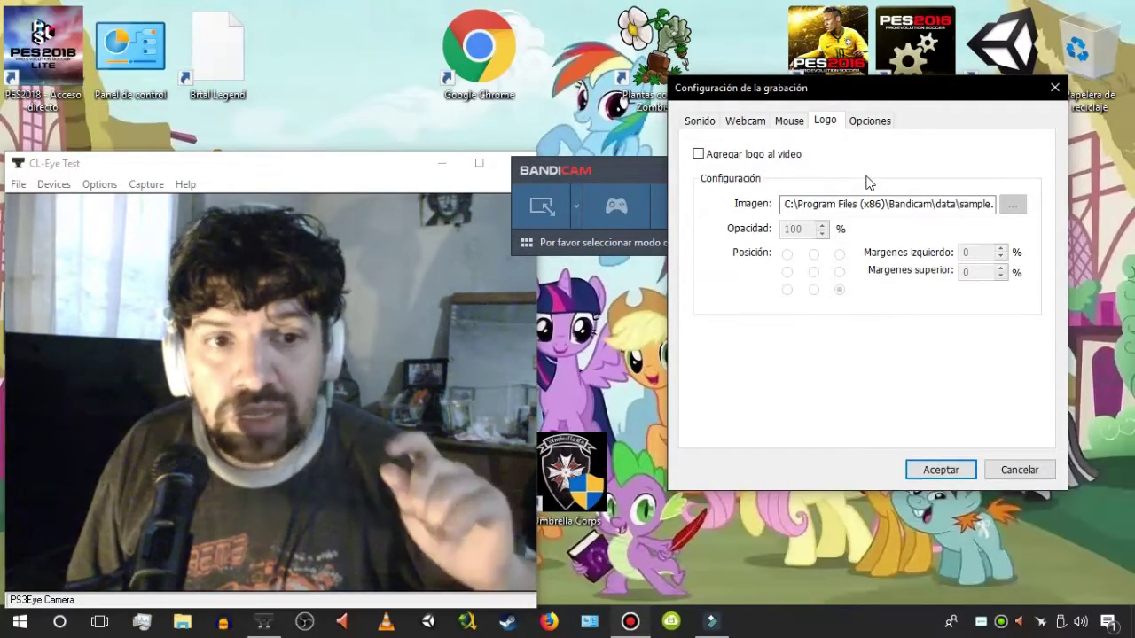
{"action": "left_click", "coordinate": [884, 126]}
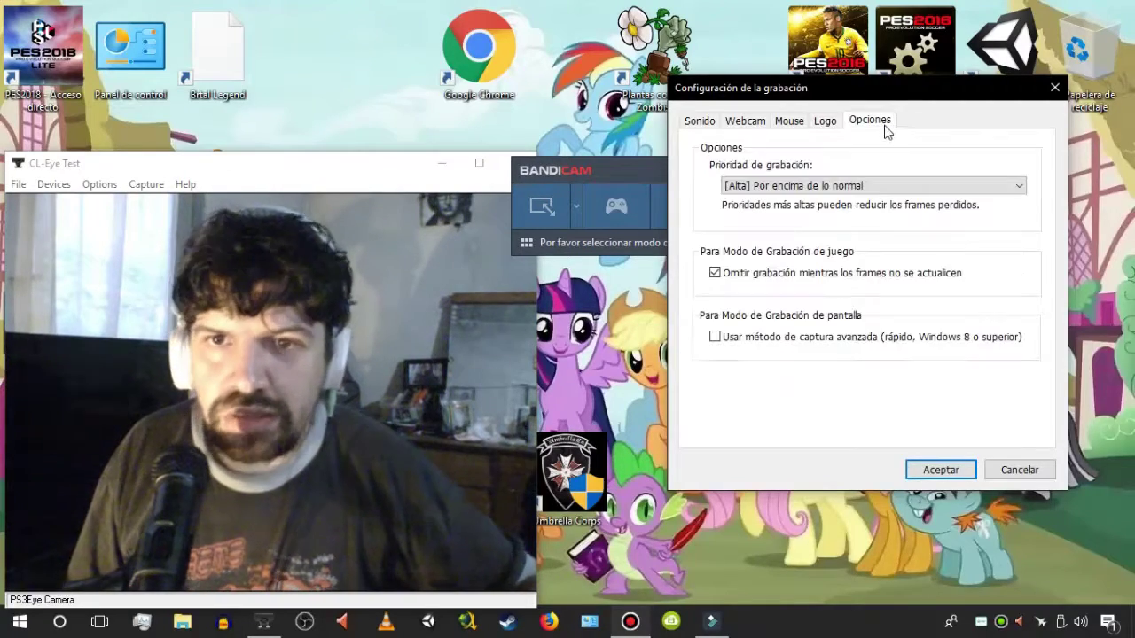
{"action": "left_click", "coordinate": [842, 126]}
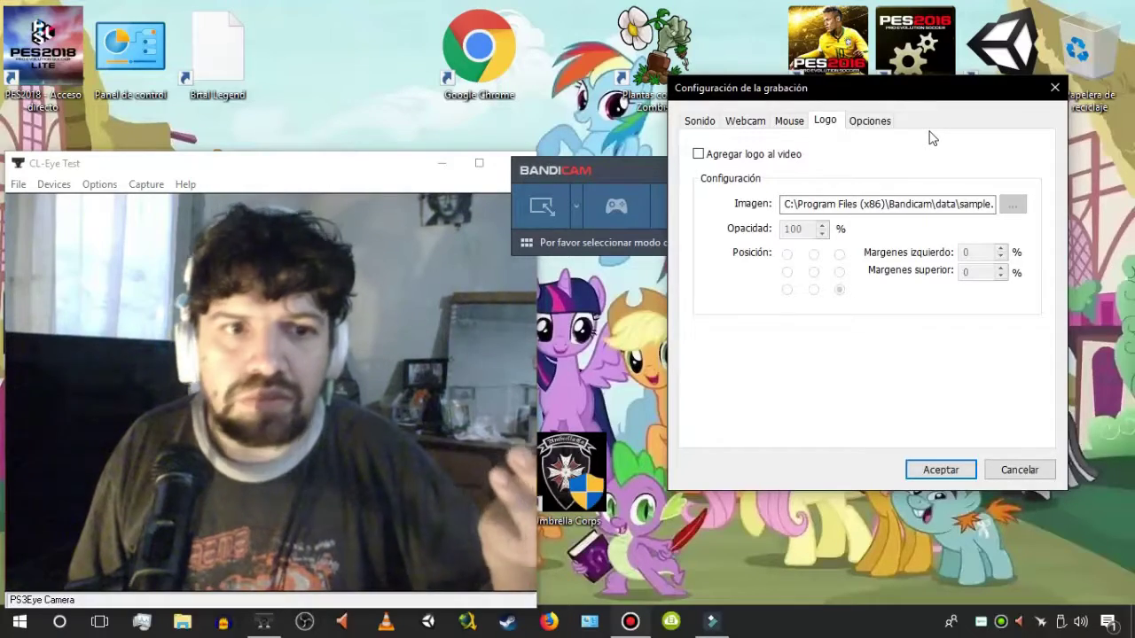
Step: Compare the recording priority levels and keep [Alta] Por encima de lo normal
{"action": "left_click", "coordinate": [884, 121]}
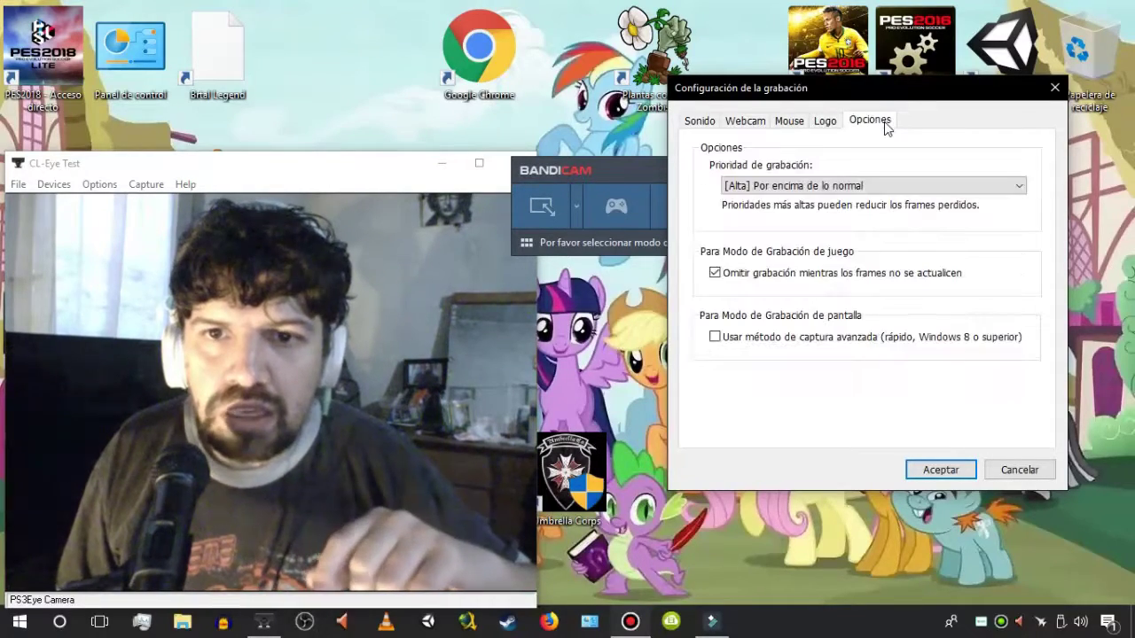
{"action": "left_click", "coordinate": [918, 187]}
{"action": "left_click", "coordinate": [921, 183]}
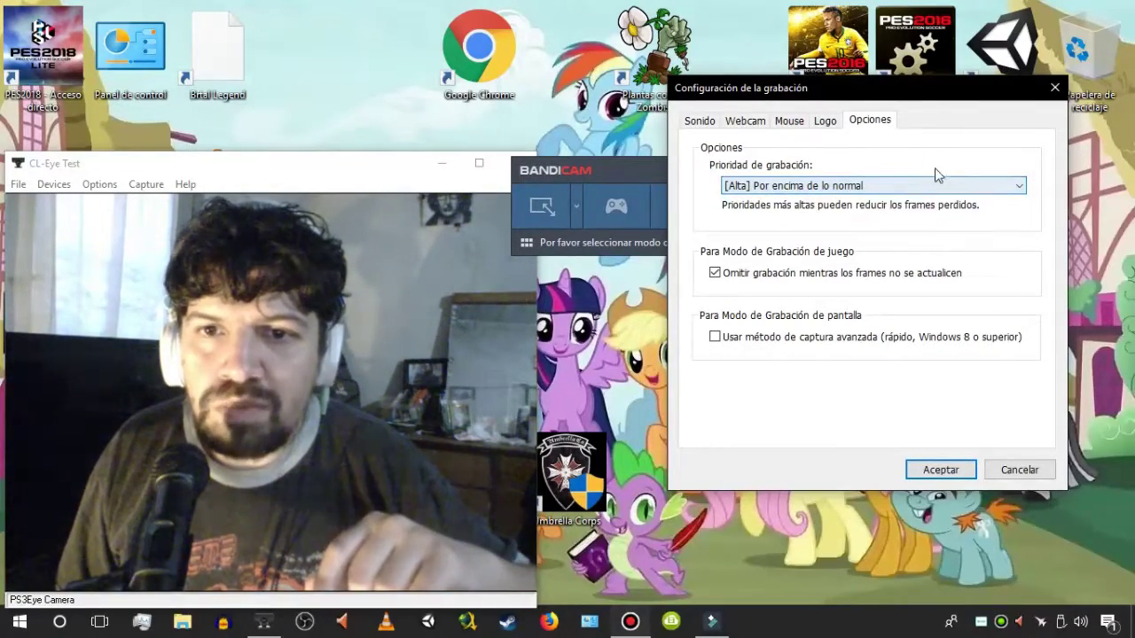
{"action": "left_click", "coordinate": [912, 186]}
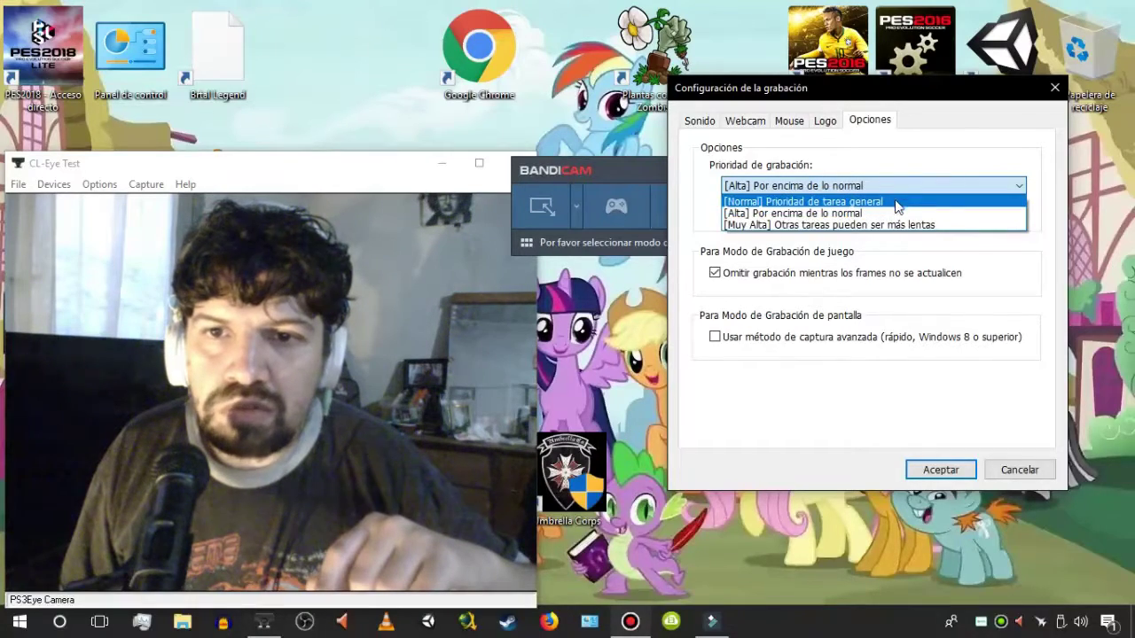
{"action": "left_click", "coordinate": [895, 218]}
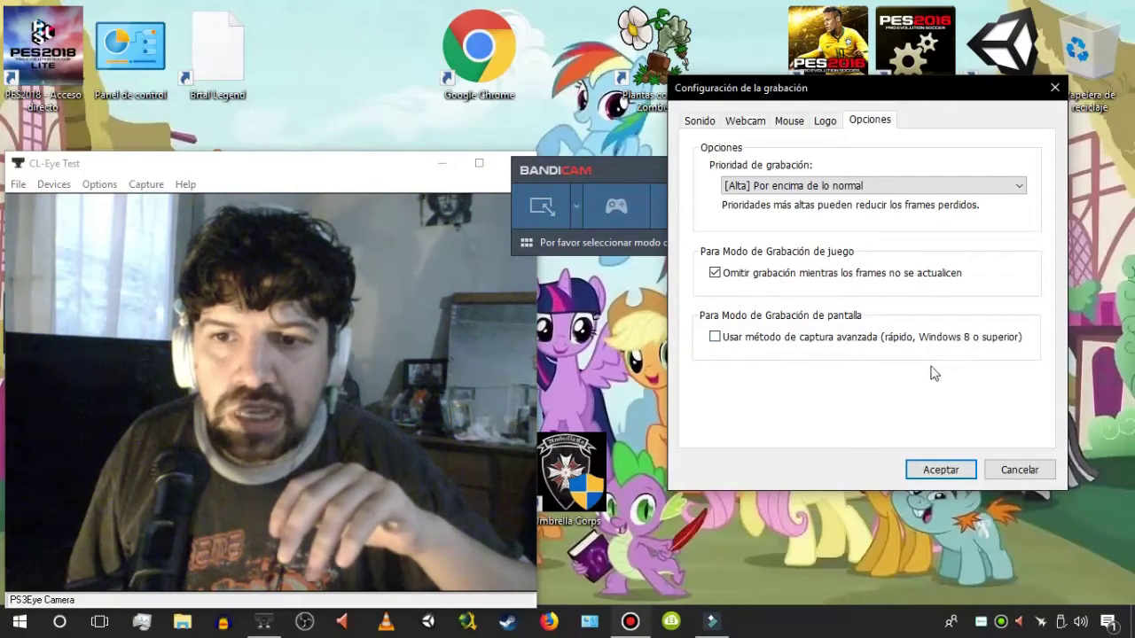
Step: Revisit the sound and general recording options, and close the recording settings
{"action": "left_click", "coordinate": [717, 123]}
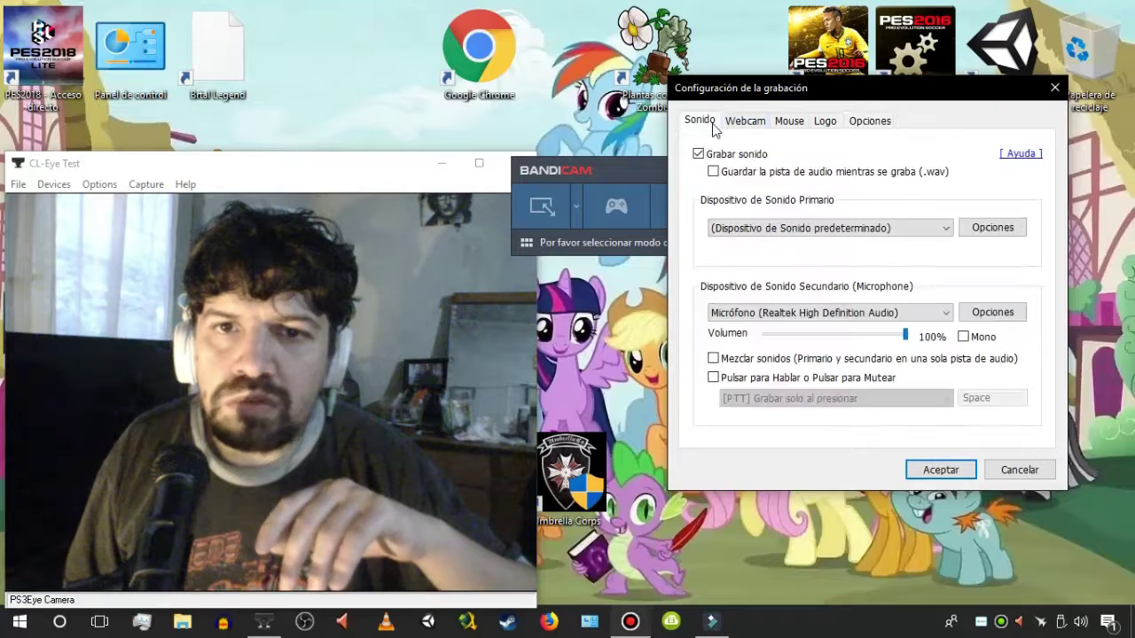
{"action": "left_click", "coordinate": [870, 125]}
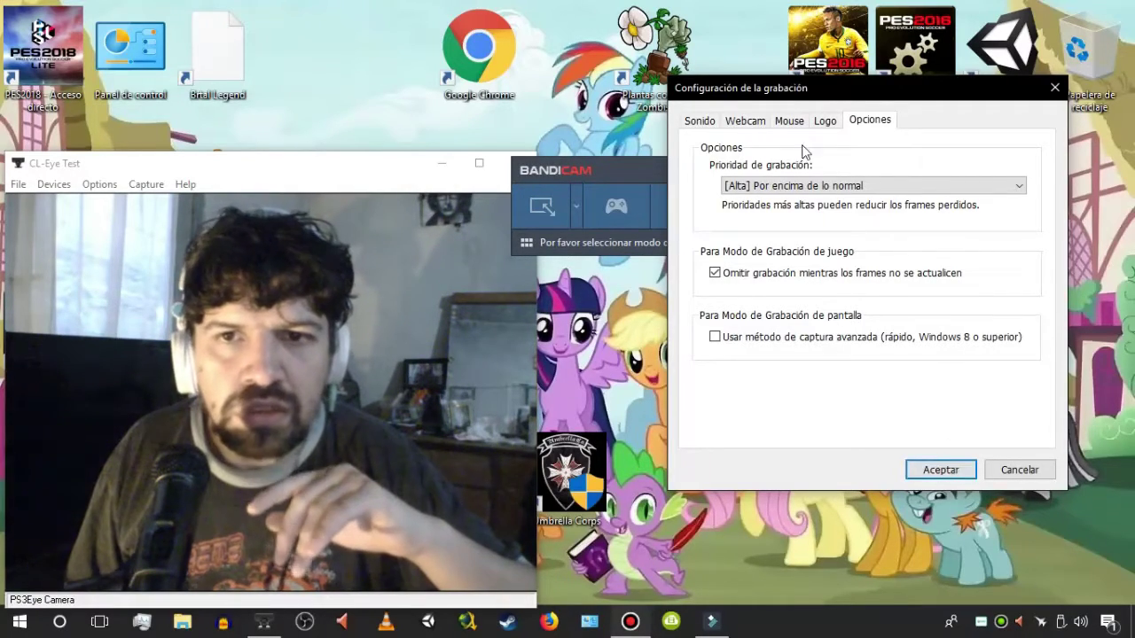
{"action": "left_click", "coordinate": [1054, 87]}
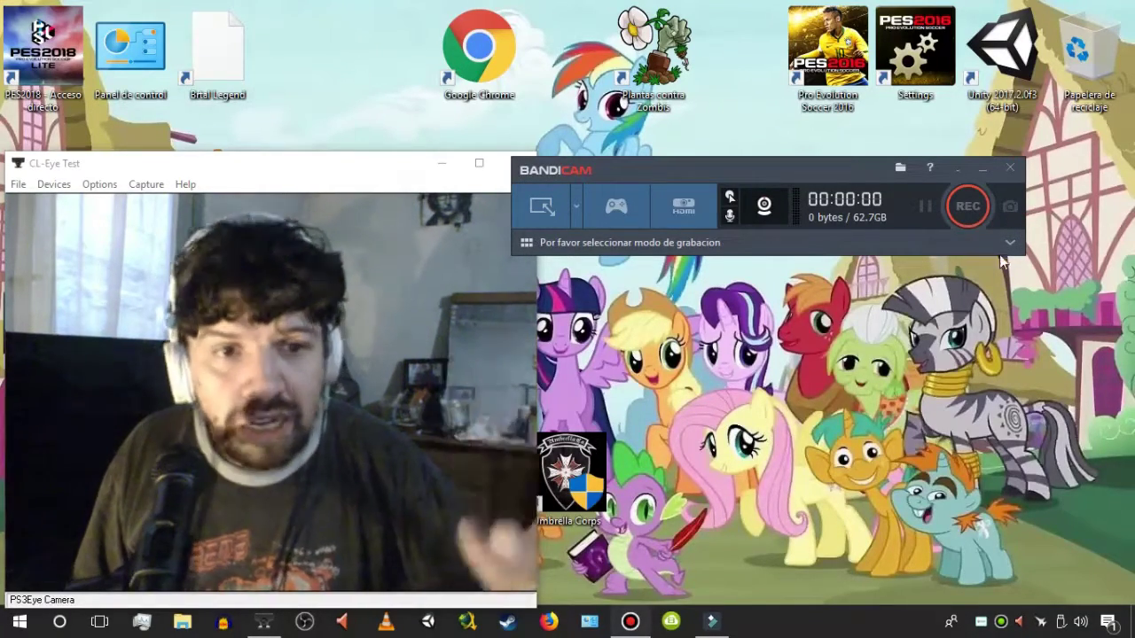
Step: Expand the main window, move it clear of the webcam view, and browse the recorded videos from bandicam 0176.mp4 to bandicam 0108.mp4
{"action": "left_click", "coordinate": [1007, 241]}
{"action": "left_click_drag", "start_coordinate": [815, 169], "coordinate": [877, 122]}
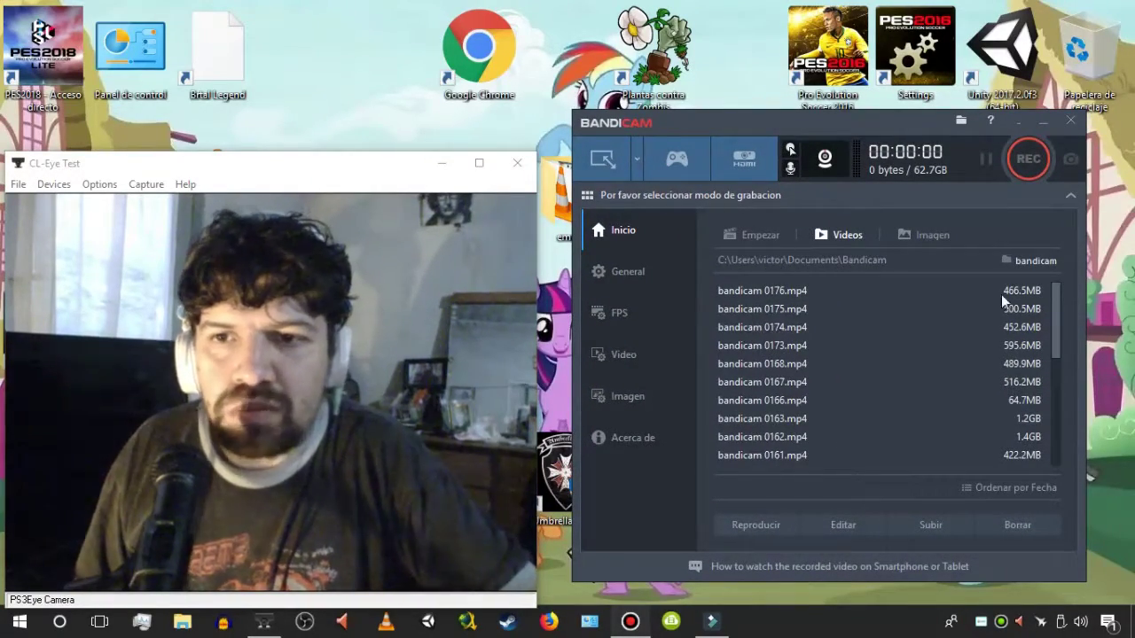
{"action": "left_click_drag", "start_coordinate": [1057, 289], "coordinate": [1071, 312]}
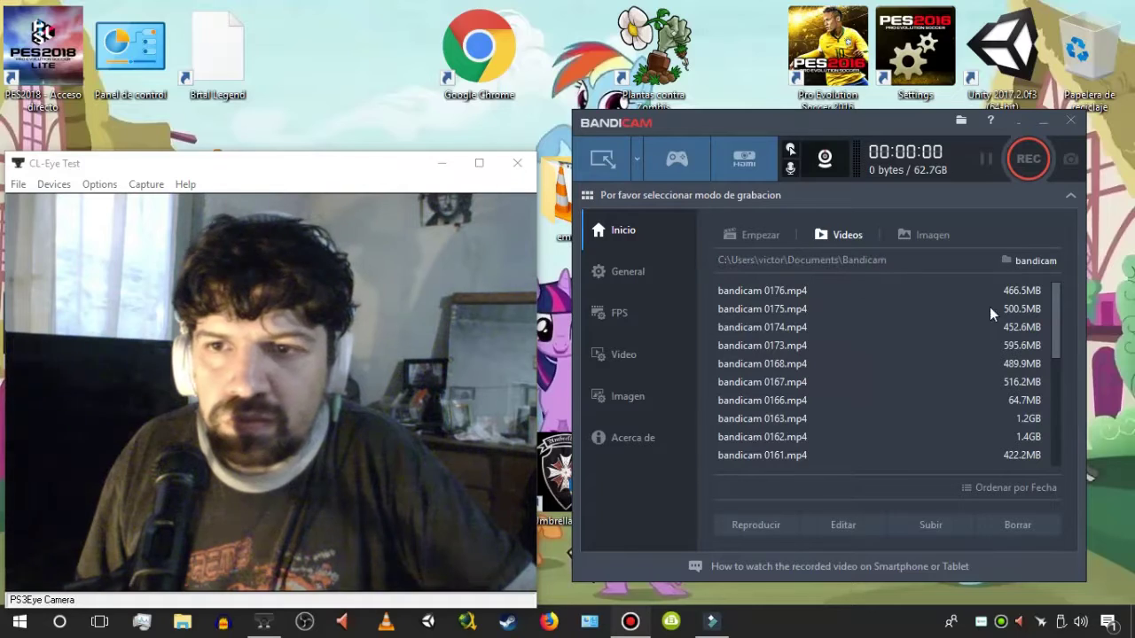
{"action": "left_click", "coordinate": [1050, 287]}
{"action": "scroll", "coordinate": [1051, 340], "scroll_direction": "down", "scroll_amount": 1}
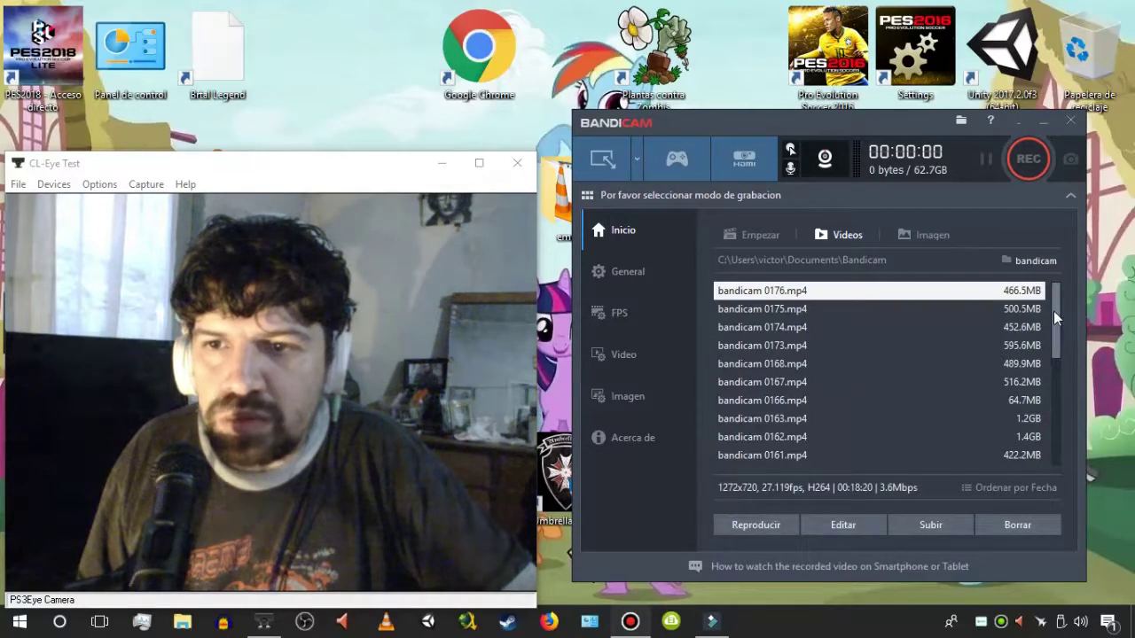
{"action": "left_click_drag", "start_coordinate": [1056, 345], "coordinate": [1054, 429]}
{"action": "left_click", "coordinate": [1018, 452]}
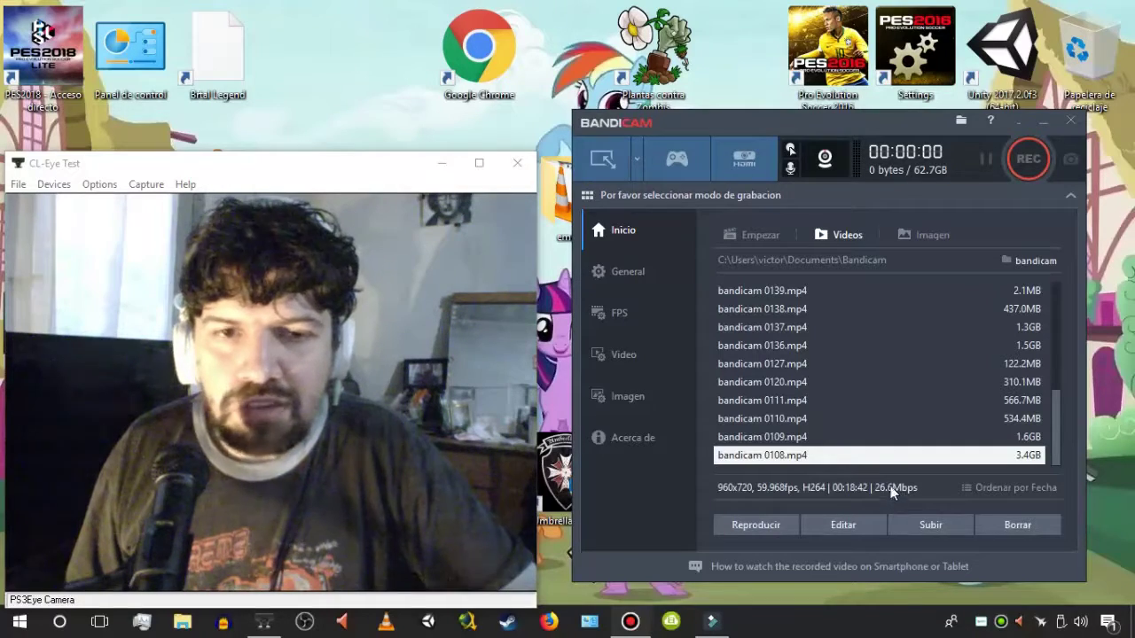
Step: Compare the resolution, frame rate, duration and bitrate of older recordings up to bandicam 0127.mp4, and look over the whole video list
{"action": "left_click", "coordinate": [806, 423]}
{"action": "left_click", "coordinate": [807, 401]}
{"action": "left_click", "coordinate": [807, 382]}
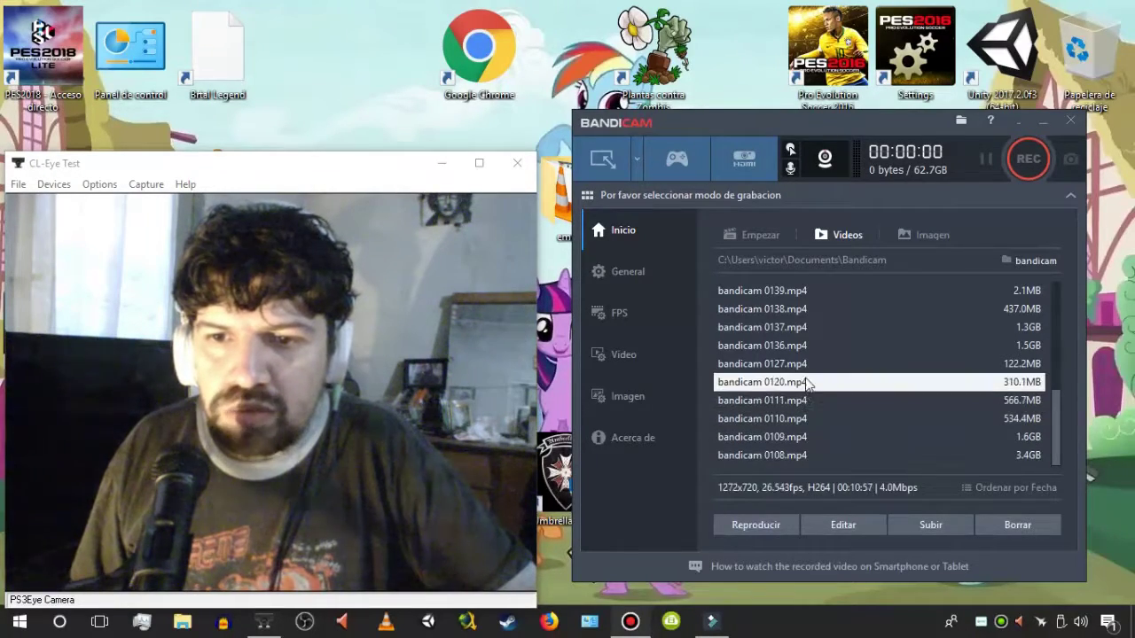
{"action": "left_click", "coordinate": [803, 365]}
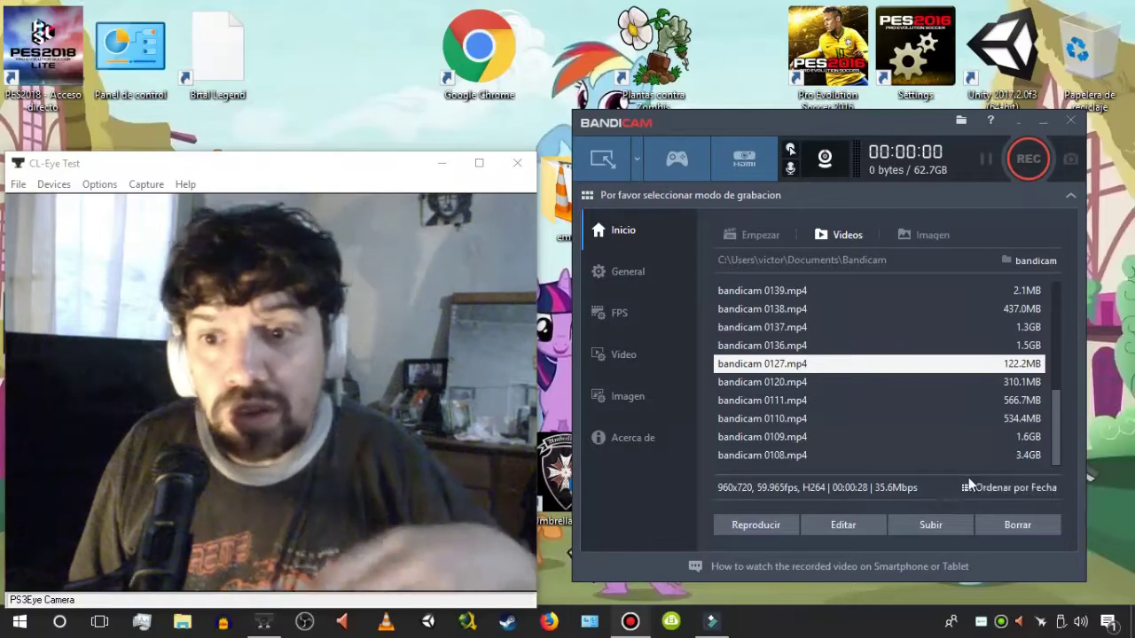
{"action": "left_click_drag", "start_coordinate": [1049, 420], "coordinate": [1076, 312]}
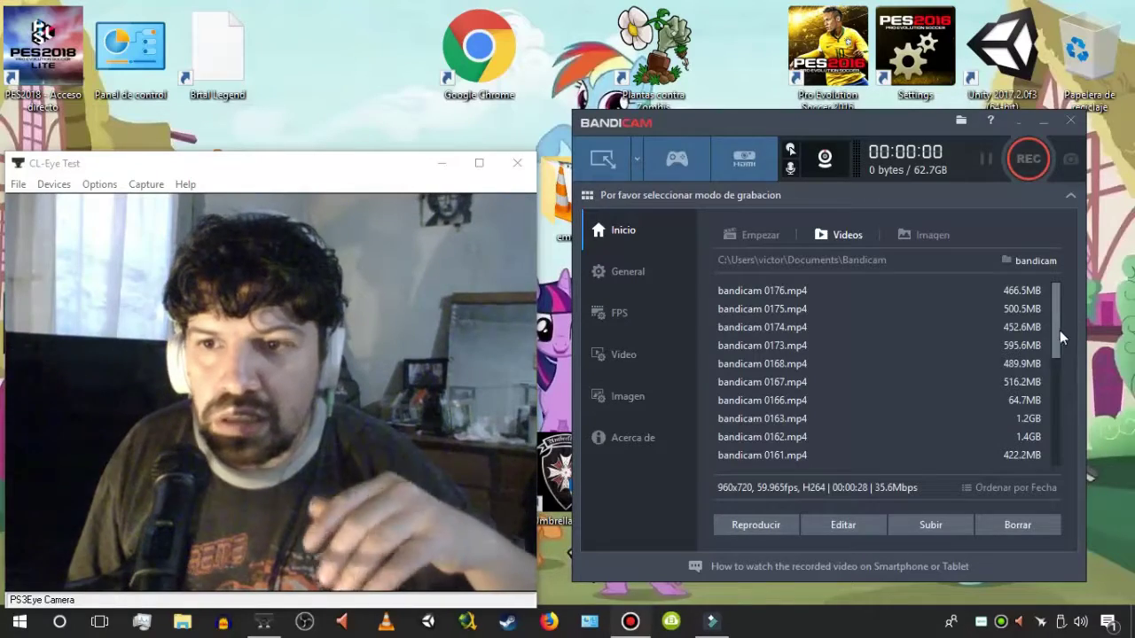
{"action": "left_click_drag", "start_coordinate": [1057, 327], "coordinate": [1072, 439]}
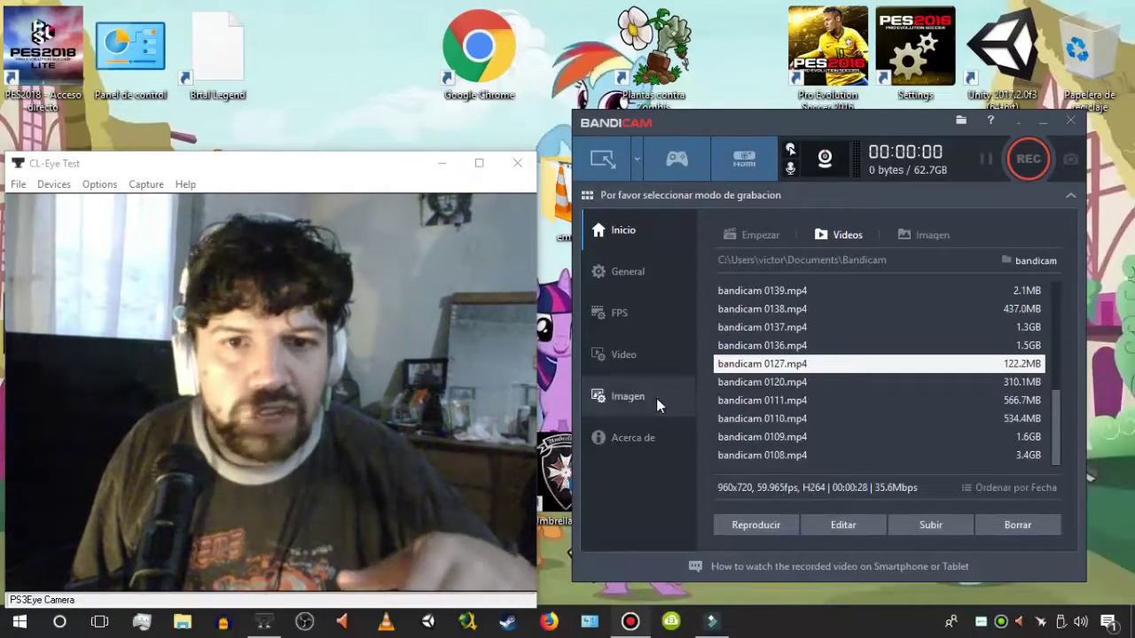
Step: Review the automatic stop conditions in the general settings, keeping the 00:20:00 recording time limit and Comenzar nueva grabación
{"action": "left_click", "coordinate": [657, 289]}
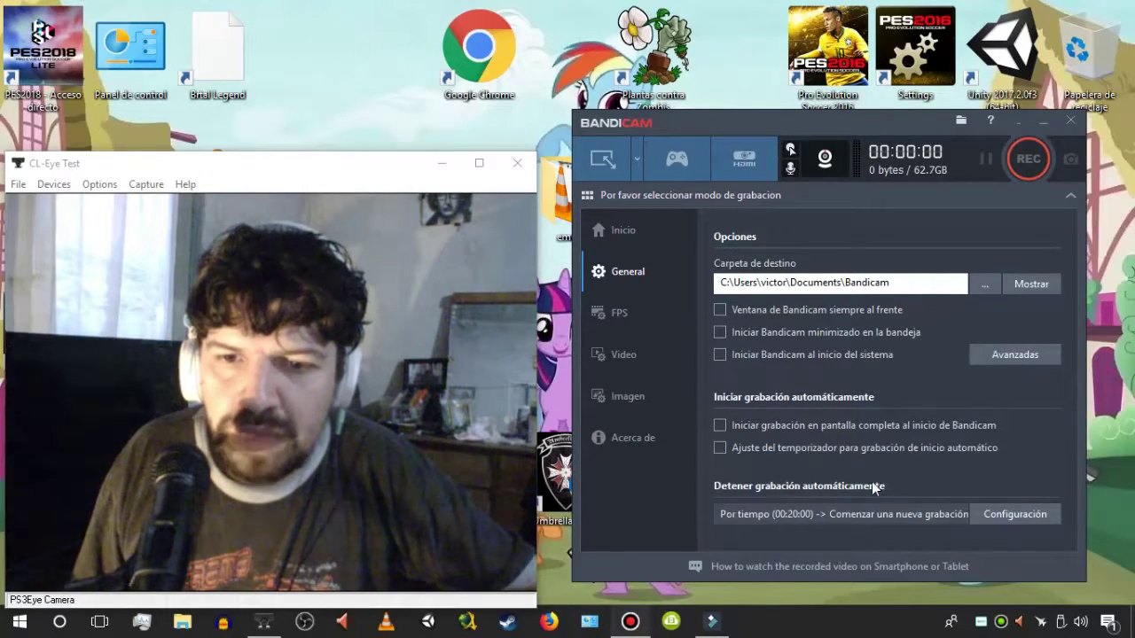
{"action": "left_click", "coordinate": [1019, 517]}
{"action": "left_click_drag", "start_coordinate": [815, 219], "coordinate": [860, 239]}
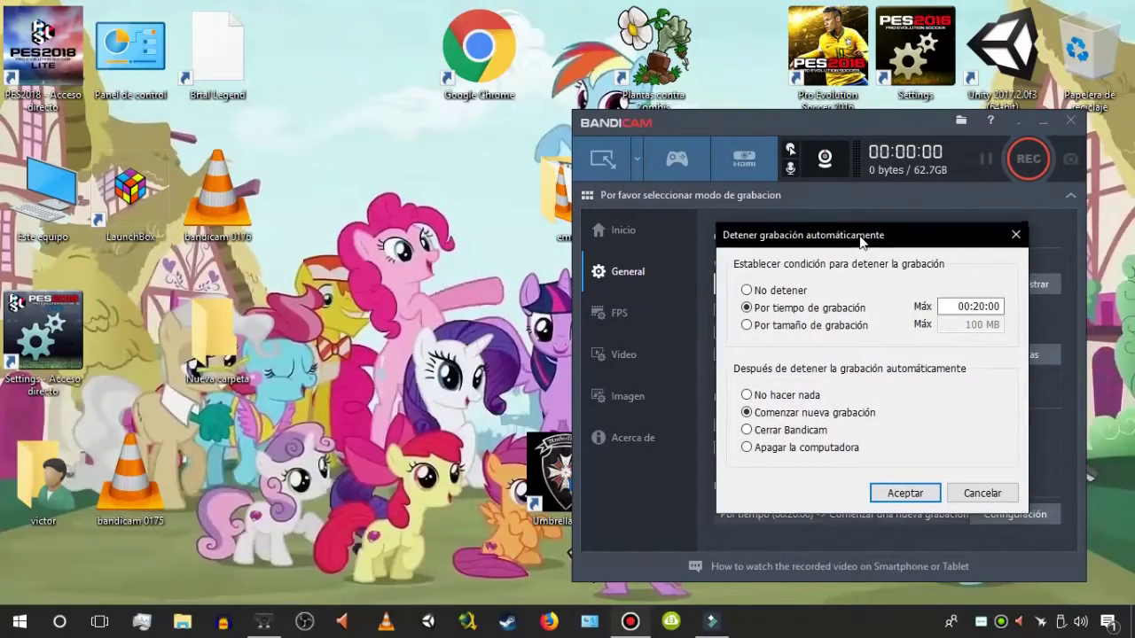
{"action": "left_click", "coordinate": [263, 621]}
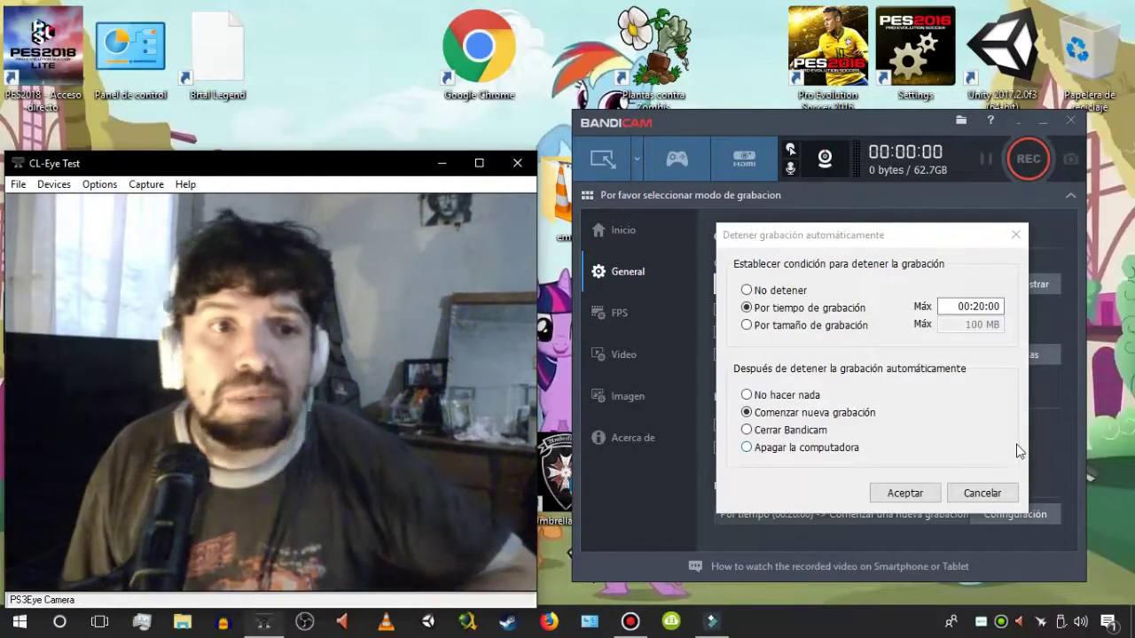
{"action": "left_click", "coordinate": [898, 494]}
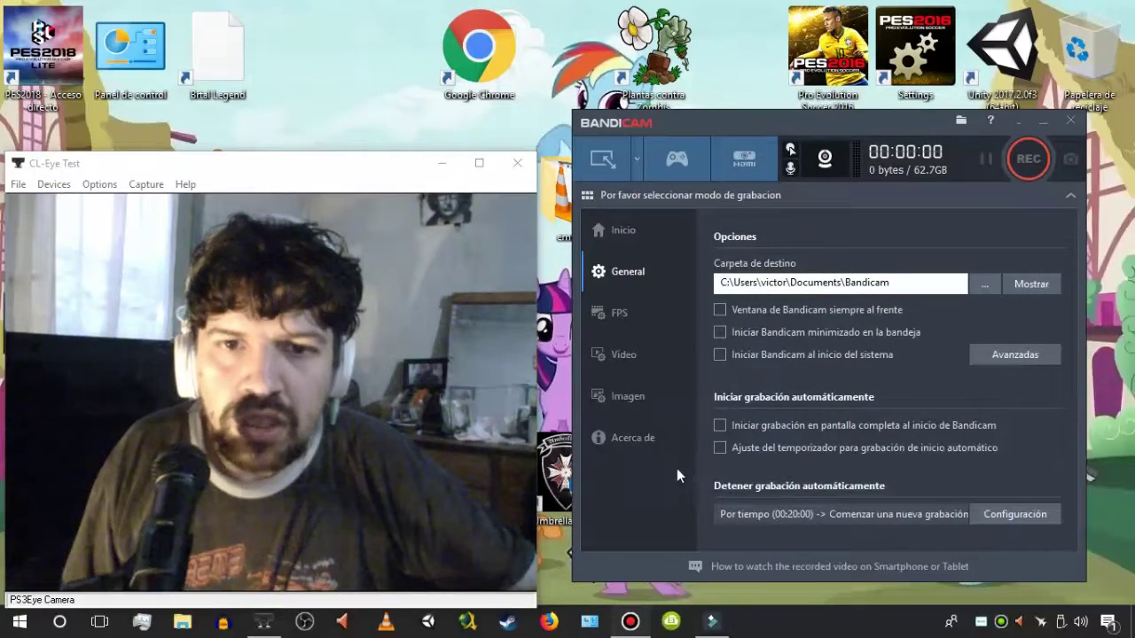
Step: Enable the FPS limit of 50 and its F10 hotkey in the FPS settings
{"action": "left_click", "coordinate": [617, 321]}
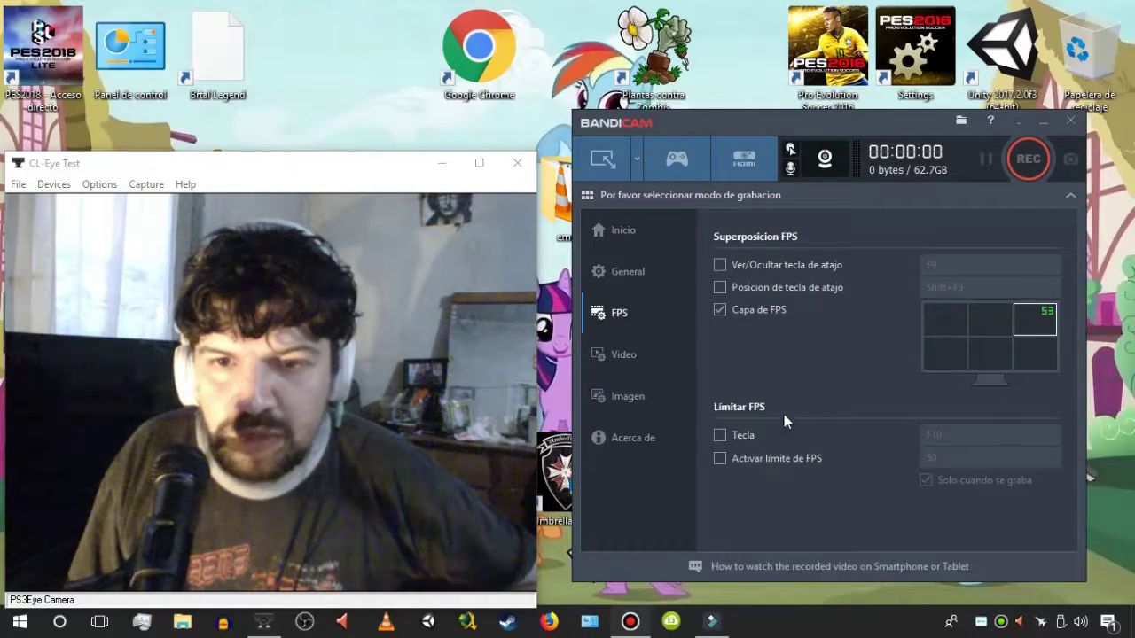
{"action": "left_click", "coordinate": [719, 458]}
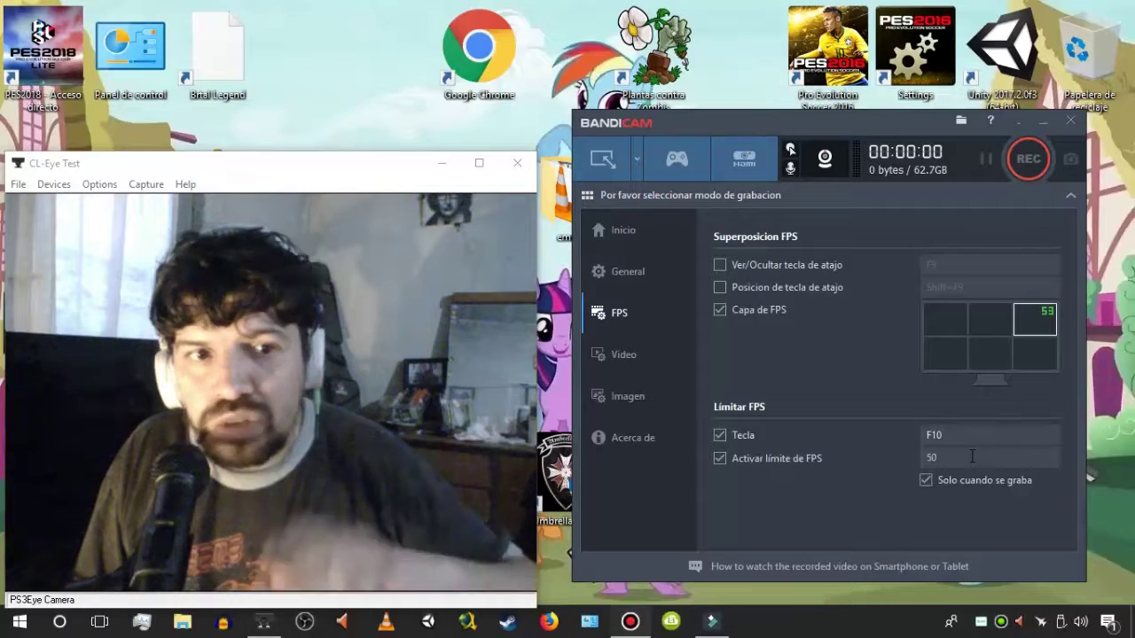
Step: Review the video recording options and their configuration dialog, and switch the webcam overlay off and back on
{"action": "left_click", "coordinate": [644, 350]}
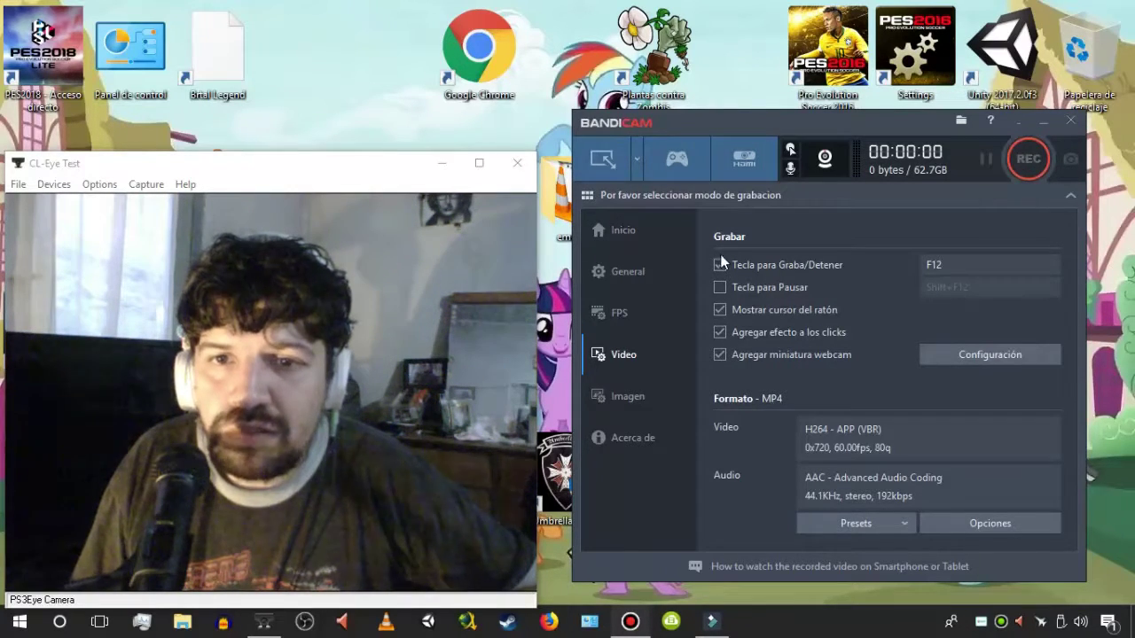
{"action": "left_click", "coordinate": [960, 353]}
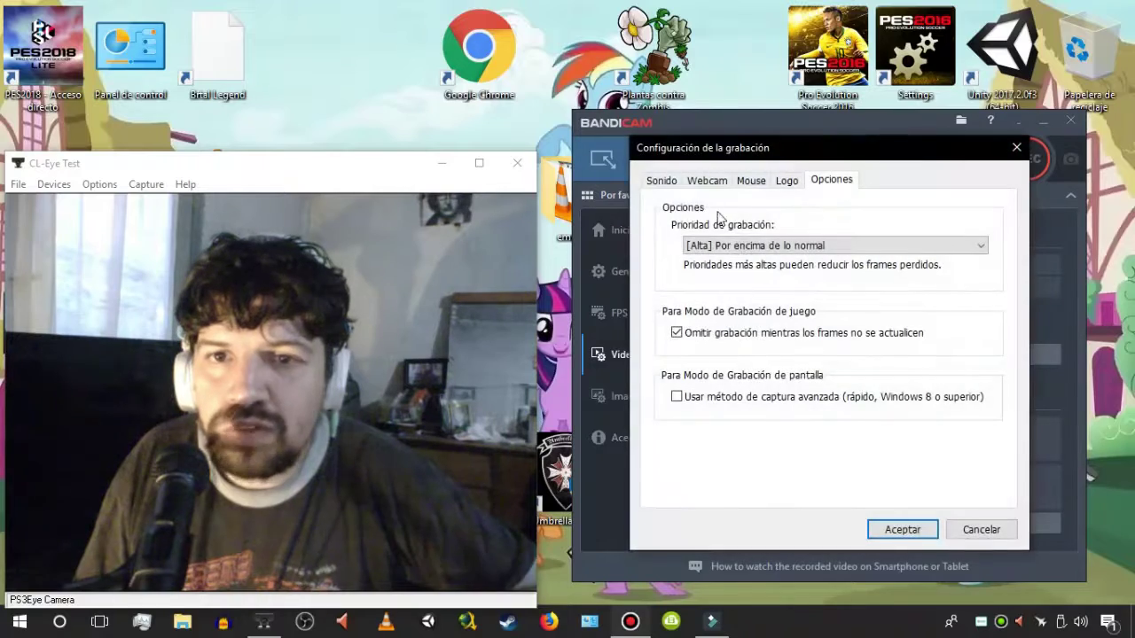
{"action": "left_click", "coordinate": [1017, 147]}
{"action": "left_click", "coordinate": [720, 354]}
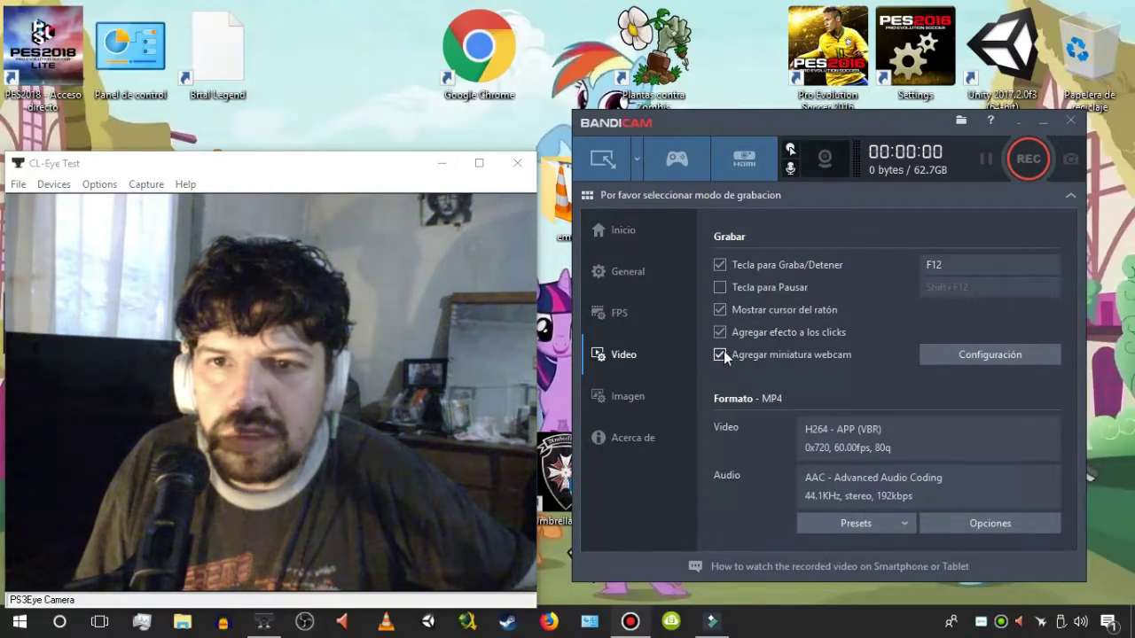
{"action": "left_click", "coordinate": [809, 171]}
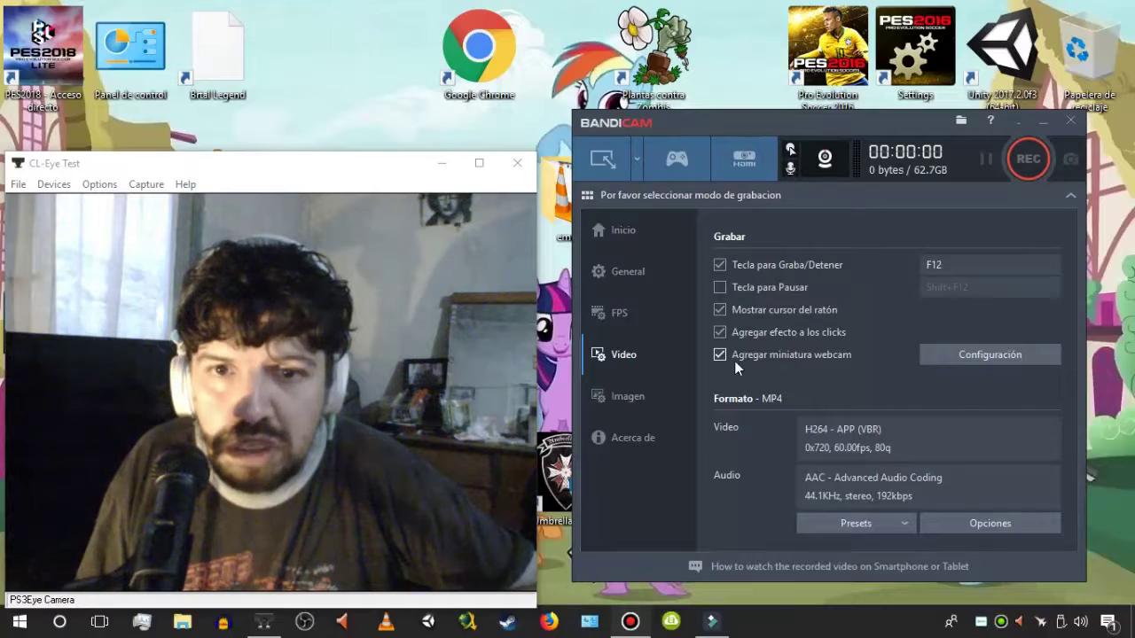
Step: Examine the image capture settings and the program information, look through the other settings pages, and return to the video settings
{"action": "left_click", "coordinate": [648, 398]}
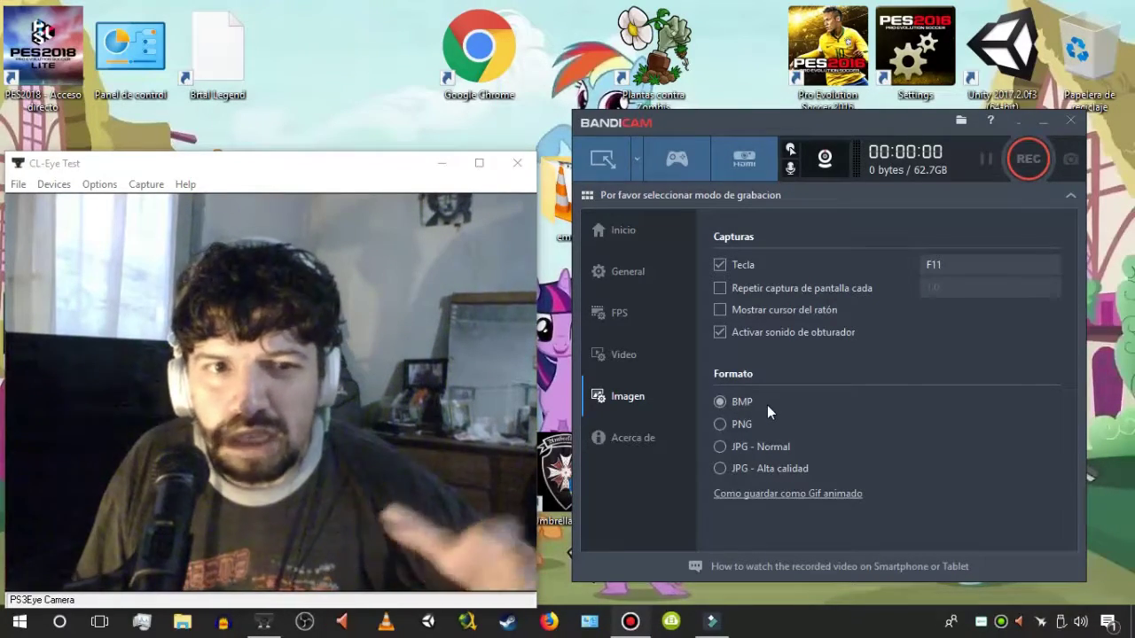
{"action": "left_click", "coordinate": [643, 423]}
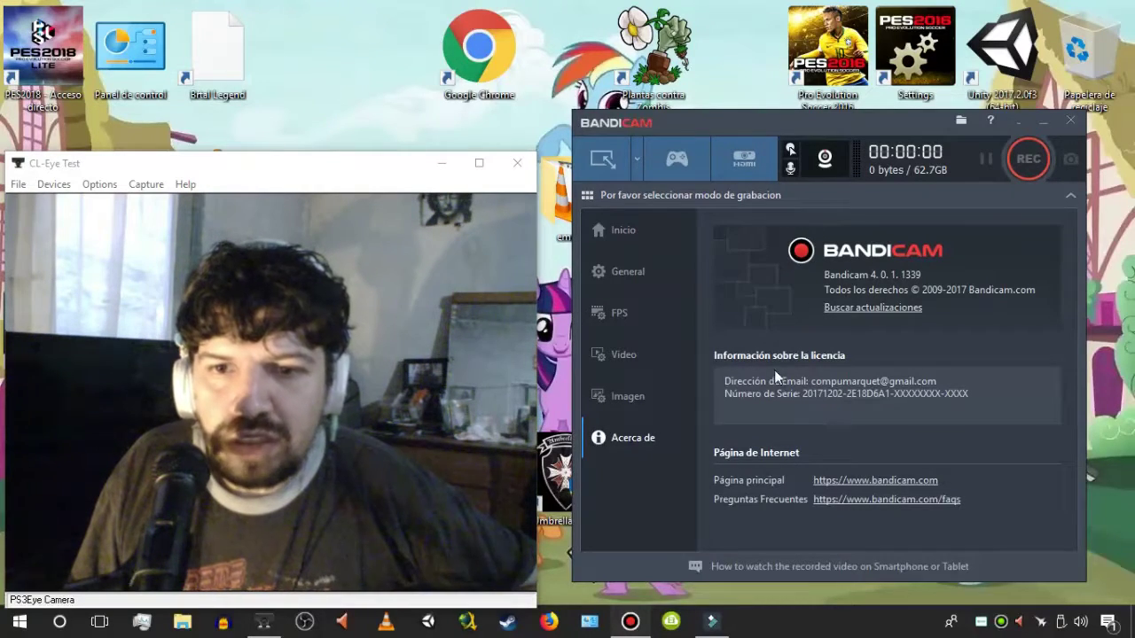
{"action": "left_click", "coordinate": [645, 243]}
{"action": "left_click", "coordinate": [663, 269]}
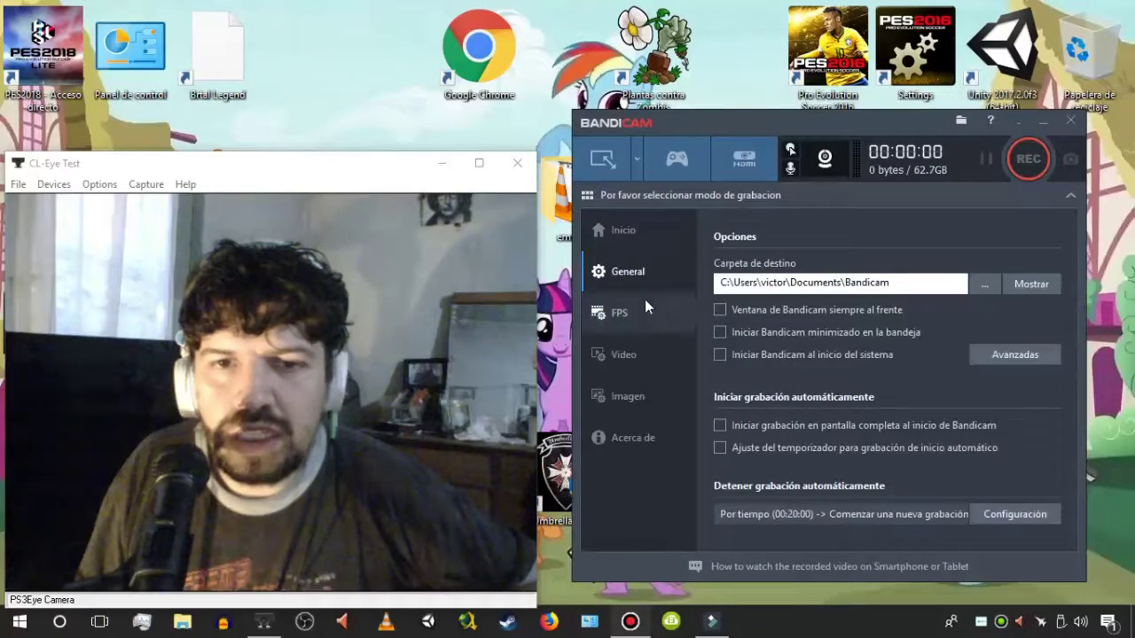
{"action": "left_click", "coordinate": [646, 310]}
{"action": "left_click", "coordinate": [646, 351]}
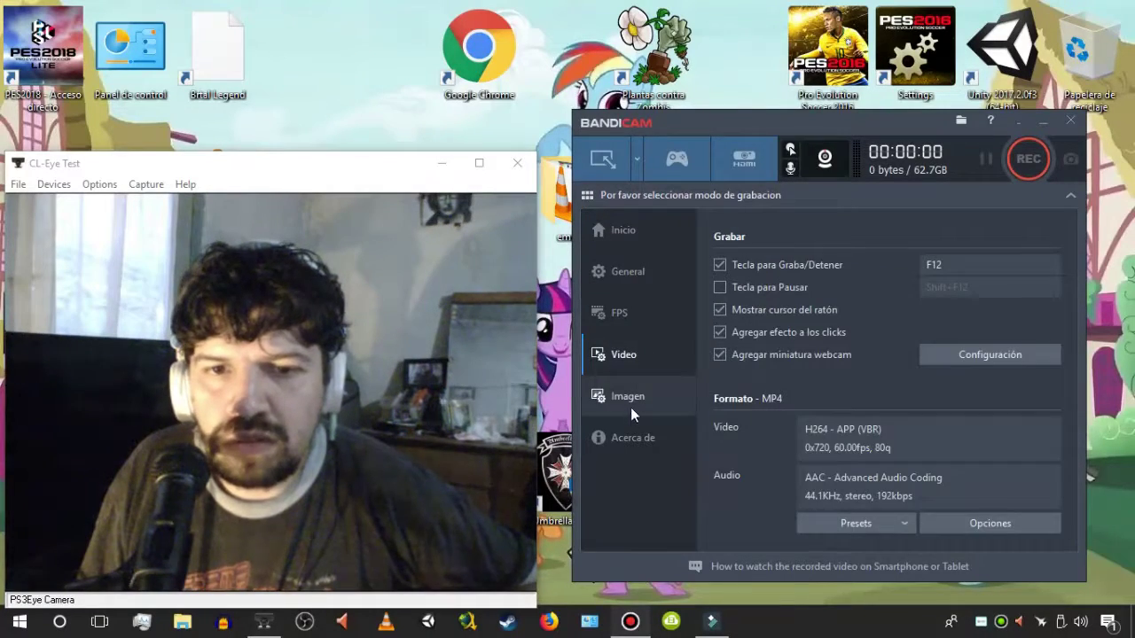
{"action": "left_click", "coordinate": [630, 407]}
{"action": "left_click", "coordinate": [635, 356]}
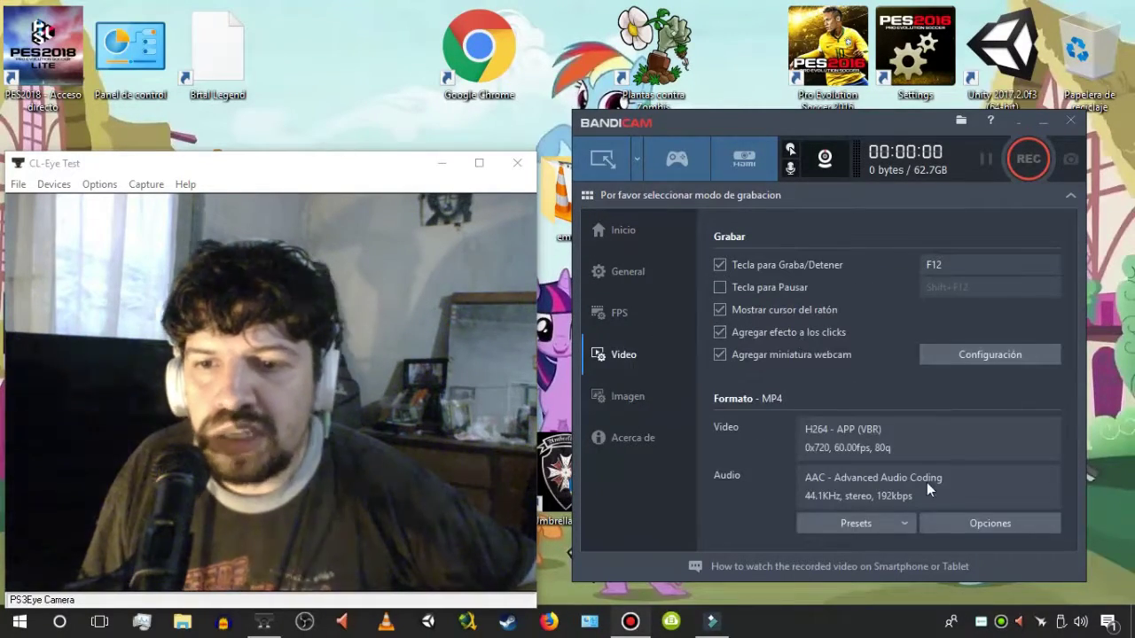
Step: Glance at the video format options without changing them, and review the available format presets, including the custom ones
{"action": "left_click", "coordinate": [983, 527]}
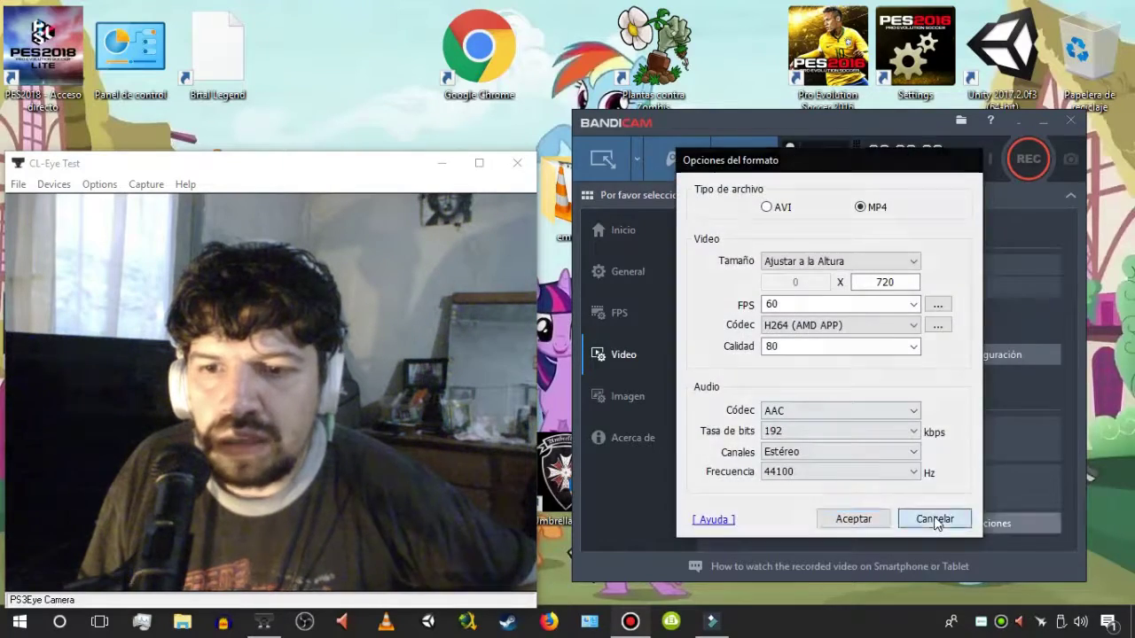
{"action": "left_click", "coordinate": [936, 520]}
{"action": "left_click", "coordinate": [877, 516]}
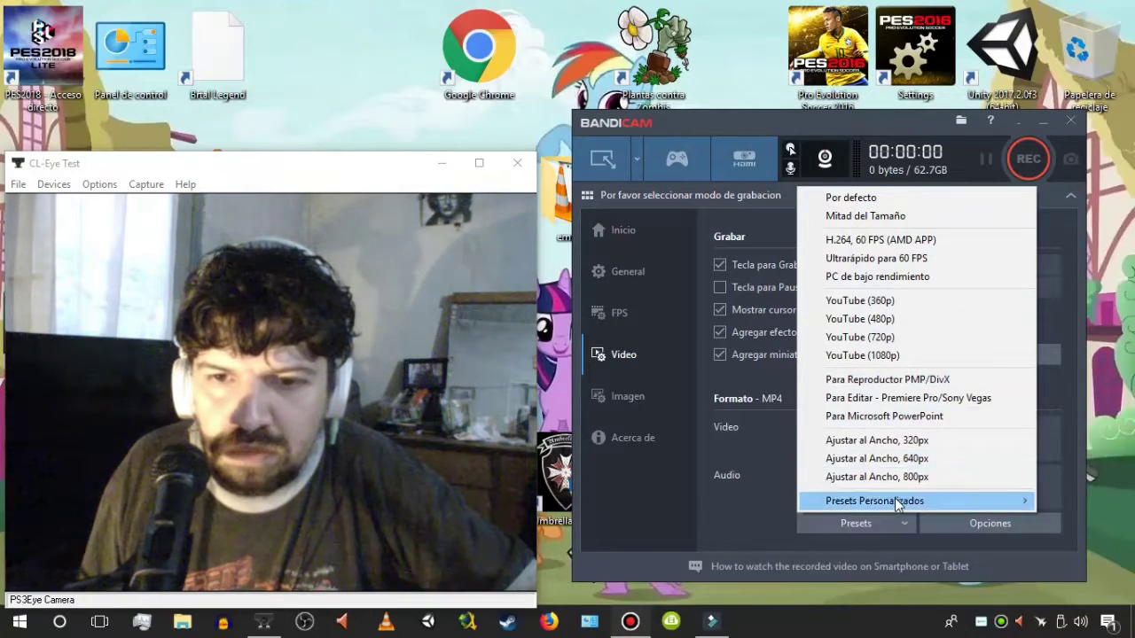
{"action": "mouse_move", "coordinate": [895, 499]}
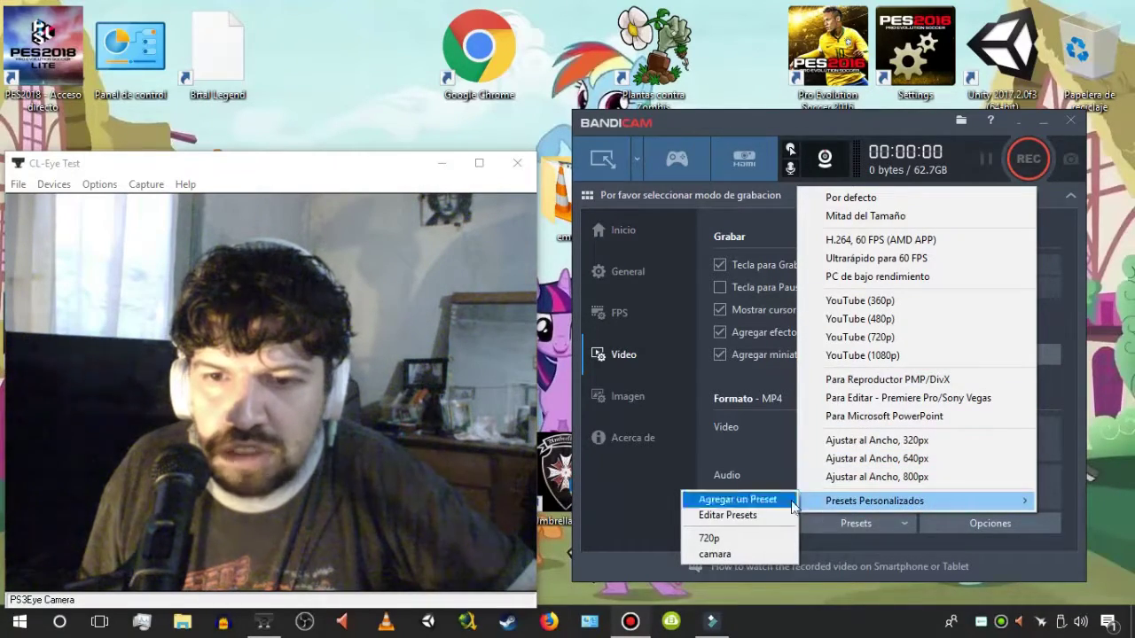
{"action": "left_click", "coordinate": [873, 544]}
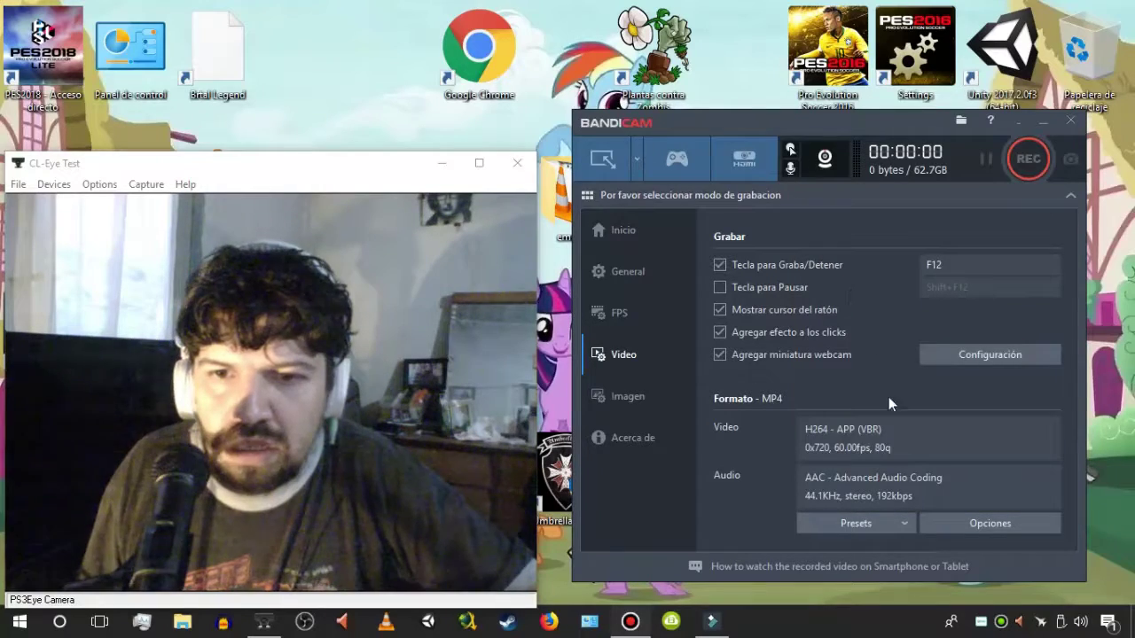
Step: Reopen the format options, move the dialog aside, and examine the video size setting Ajustar a la Altura with a height of 720
{"action": "left_click", "coordinate": [980, 523]}
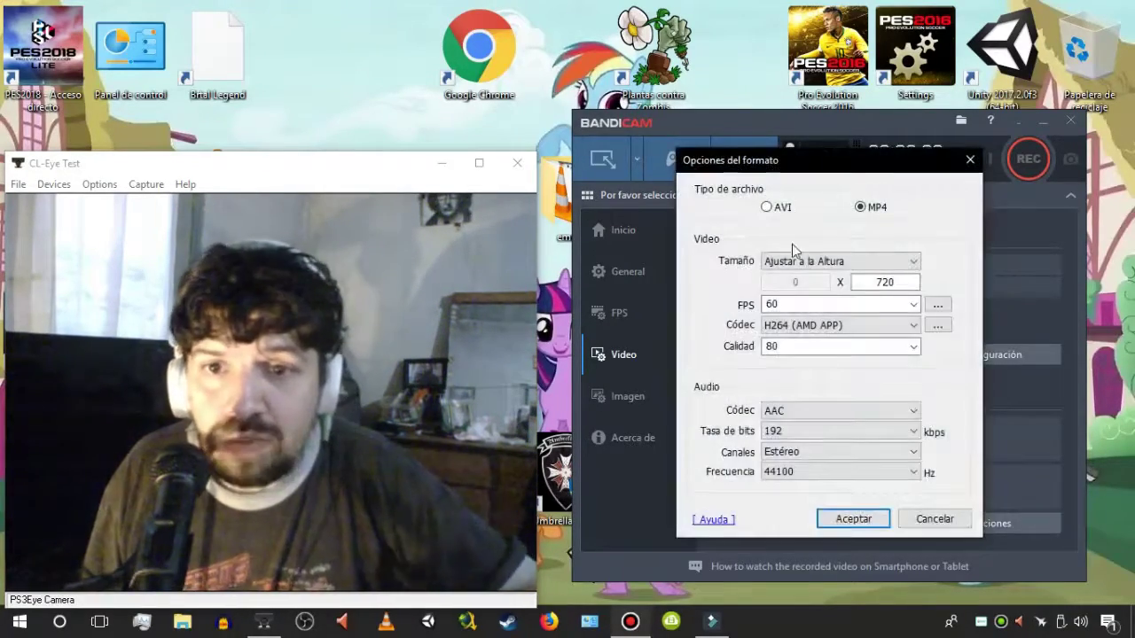
{"action": "left_click_drag", "start_coordinate": [793, 173], "coordinate": [623, 175]}
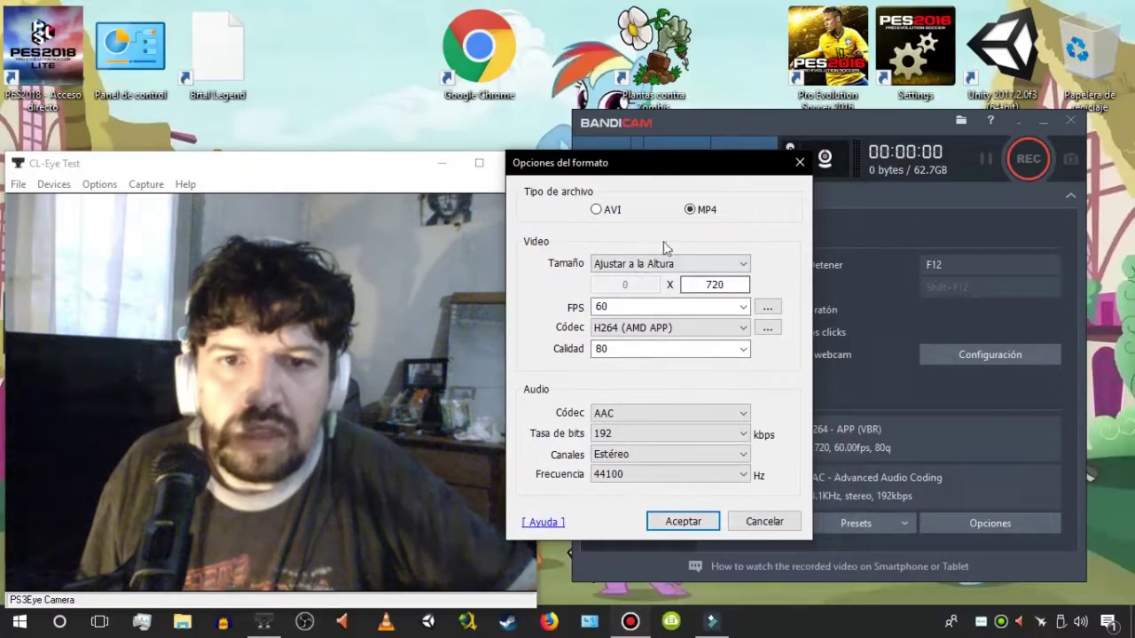
{"action": "left_click", "coordinate": [652, 264]}
{"action": "left_click", "coordinate": [652, 265]}
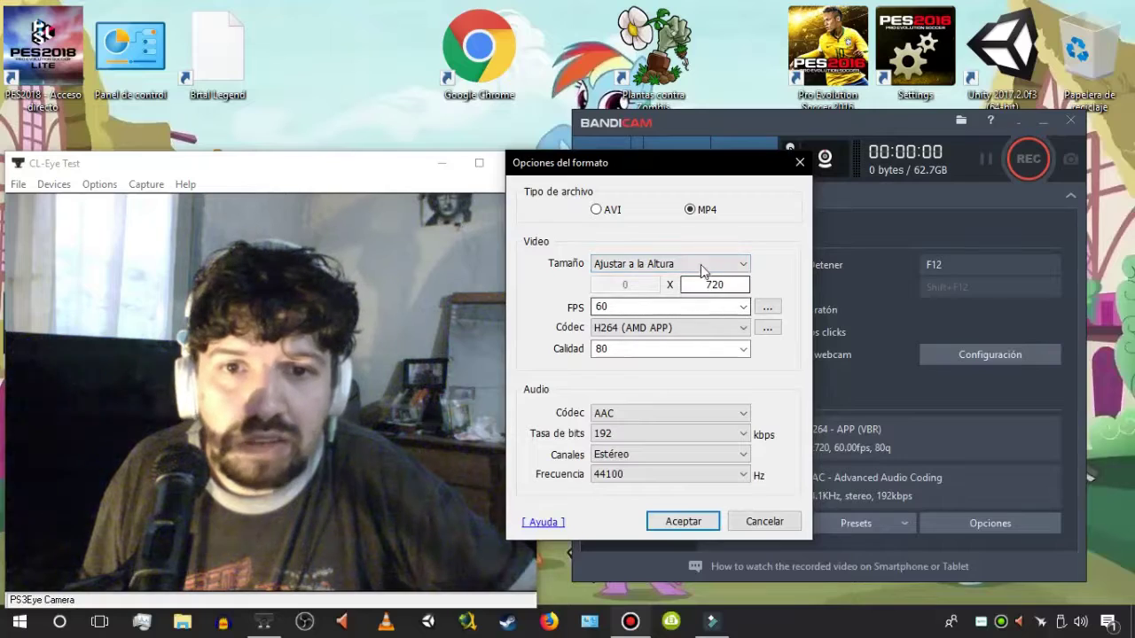
{"action": "left_click_drag", "start_coordinate": [707, 284], "coordinate": [760, 283]}
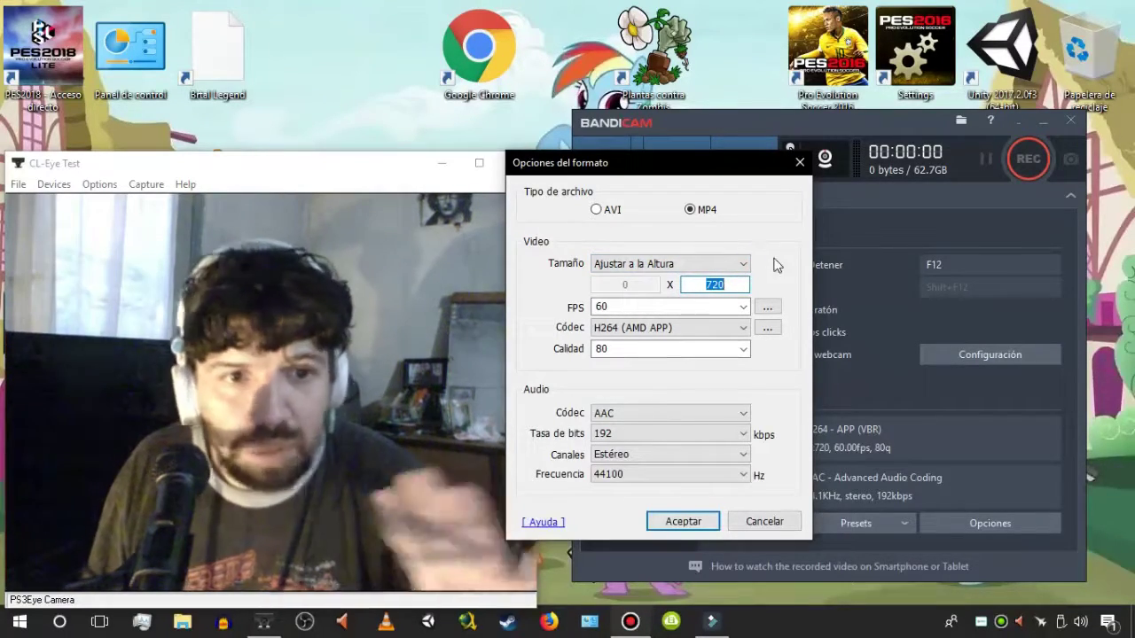
{"action": "left_click", "coordinate": [407, 283]}
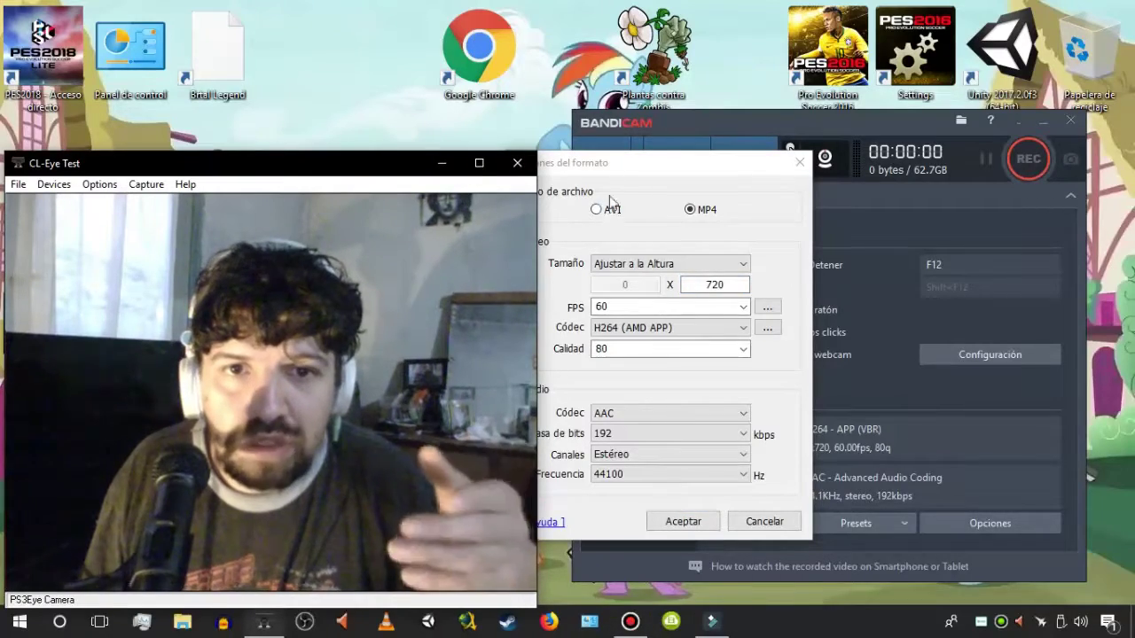
Step: Move the format dialog clear of the webcam window and select 60 as the video FPS
{"action": "left_click_drag", "start_coordinate": [640, 175], "coordinate": [762, 181]}
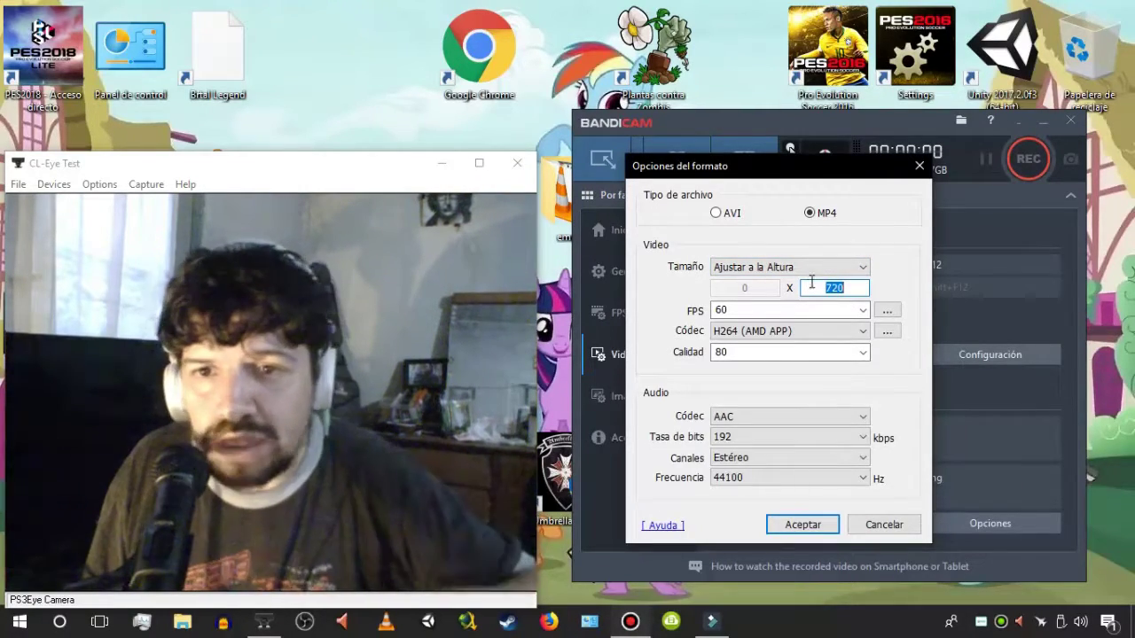
{"action": "left_click", "coordinate": [828, 310]}
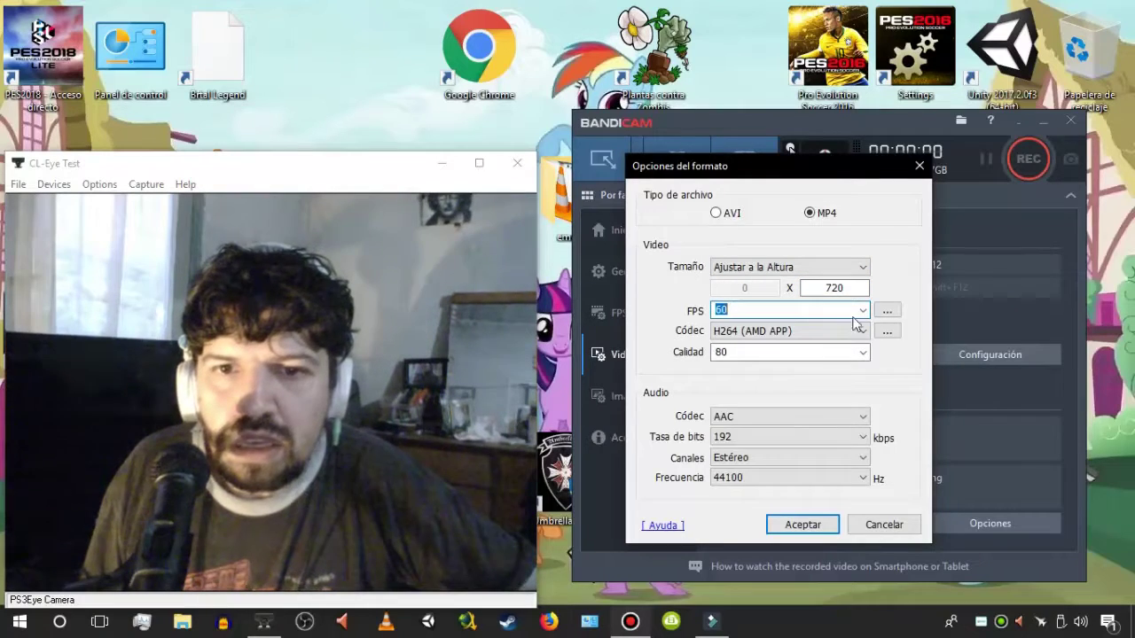
{"action": "left_click", "coordinate": [862, 312]}
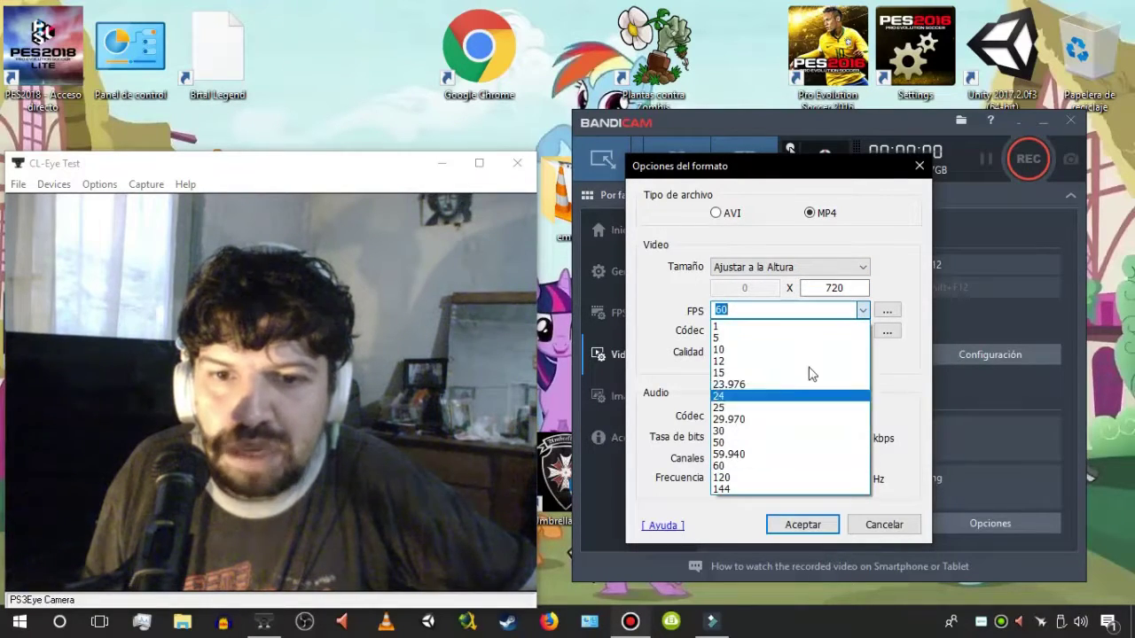
{"action": "left_click", "coordinate": [742, 465]}
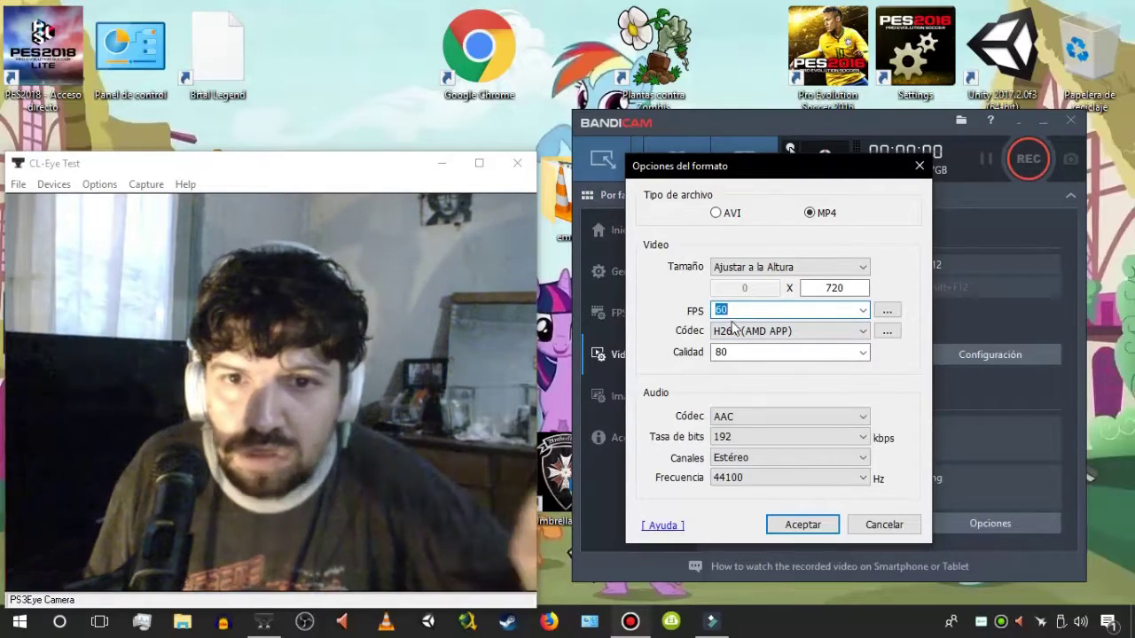
Step: Review the available video codecs and select H264 (AMD APP)
{"action": "left_click", "coordinate": [779, 331]}
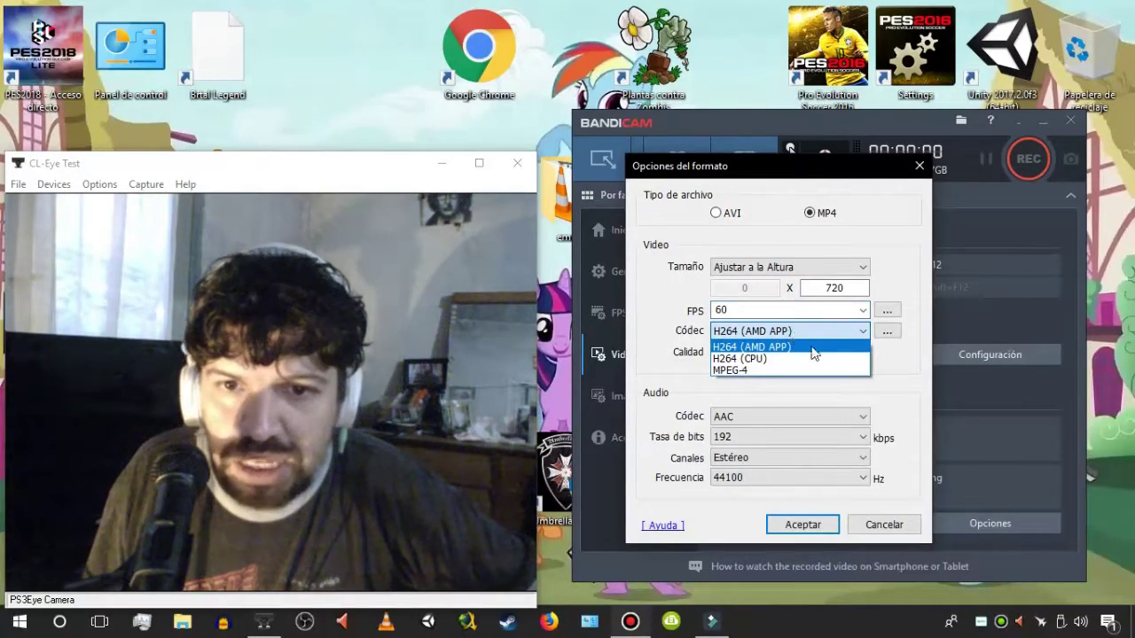
{"action": "left_click", "coordinate": [778, 332]}
{"action": "left_click", "coordinate": [802, 333]}
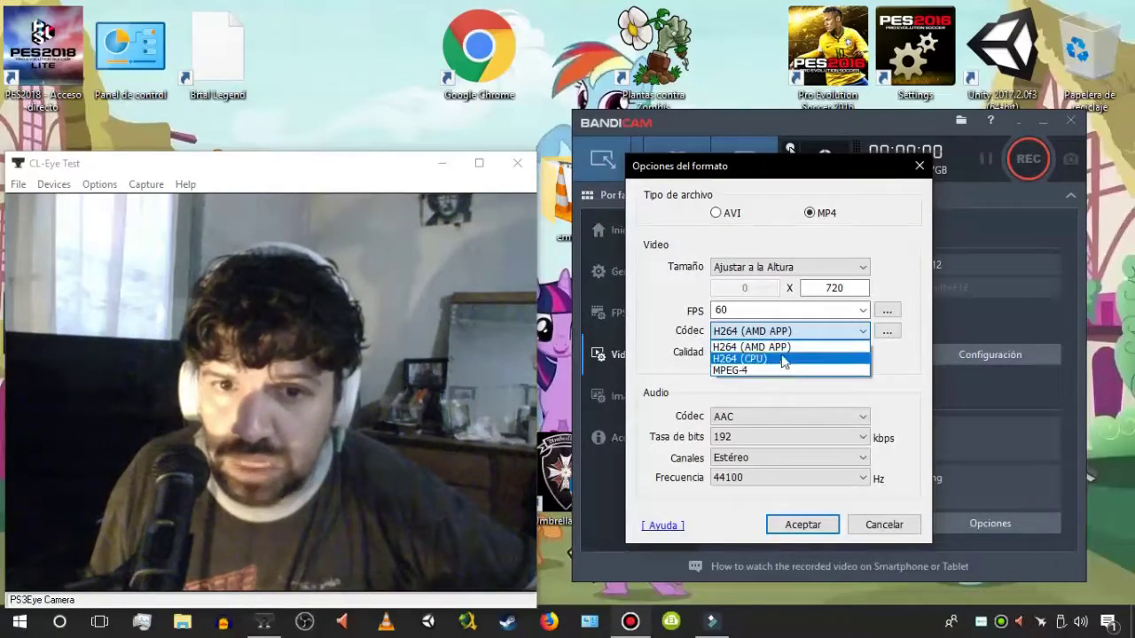
{"action": "left_click", "coordinate": [786, 347]}
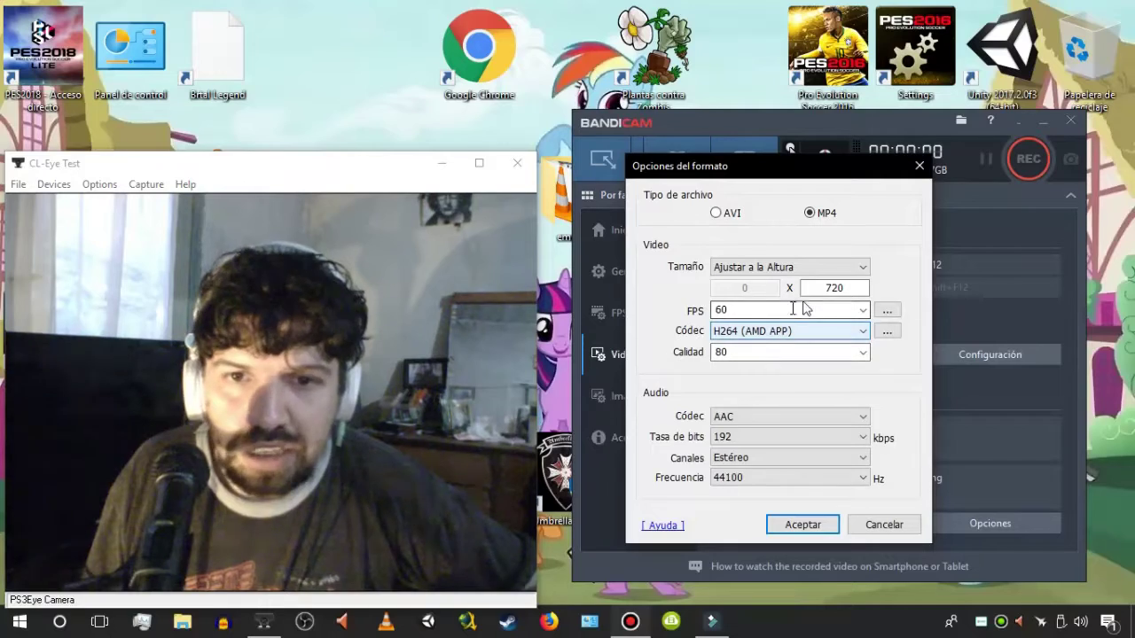
Step: Examine the H264 (AMD APP) codec's bitrate control, keyframe interval and FourCC settings, and accept them
{"action": "left_click", "coordinate": [885, 332]}
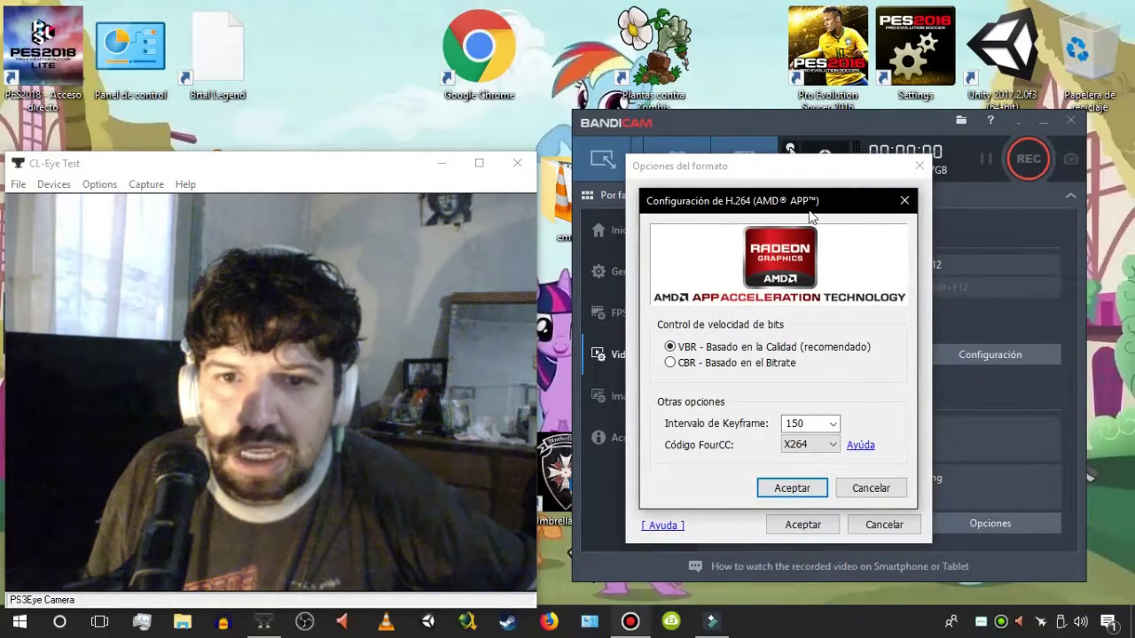
{"action": "left_click_drag", "start_coordinate": [810, 216], "coordinate": [898, 226]}
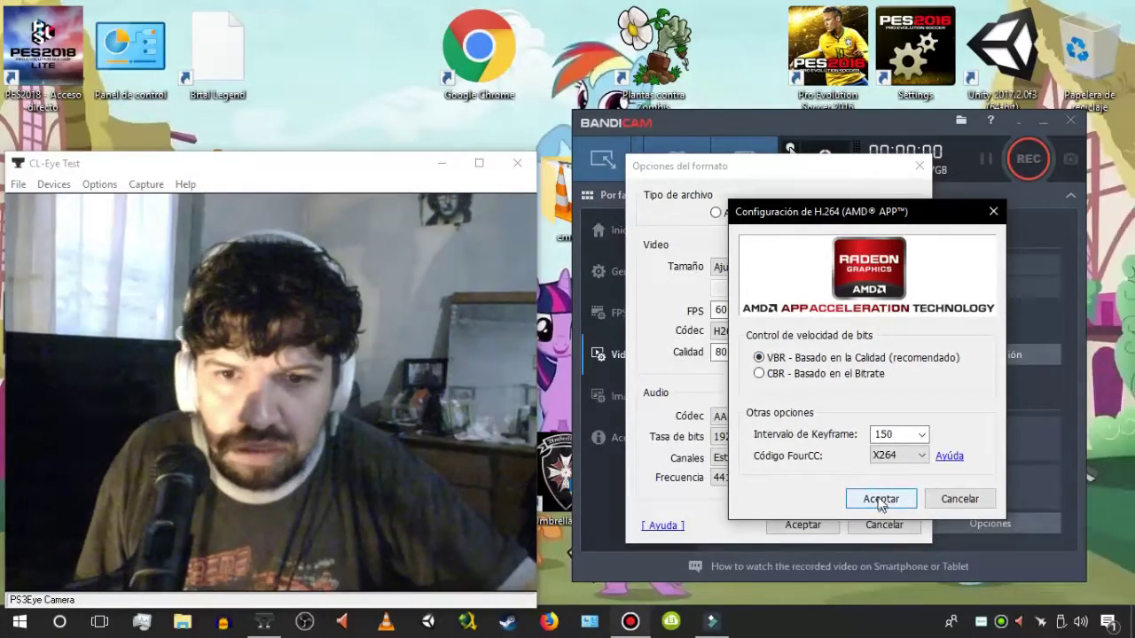
{"action": "left_click", "coordinate": [880, 500]}
Step: Compare the video quality values 80, 90 and 100, and set the quality to 100
{"action": "left_click", "coordinate": [854, 354]}
{"action": "left_click", "coordinate": [861, 352]}
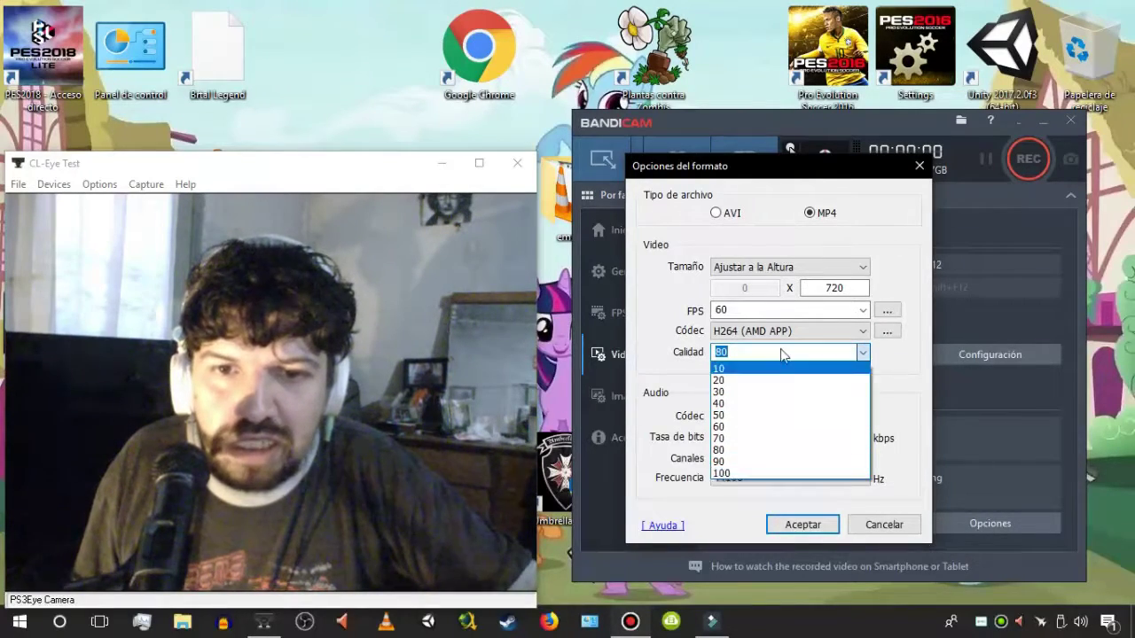
{"action": "left_click", "coordinate": [779, 475]}
{"action": "left_click", "coordinate": [861, 352]}
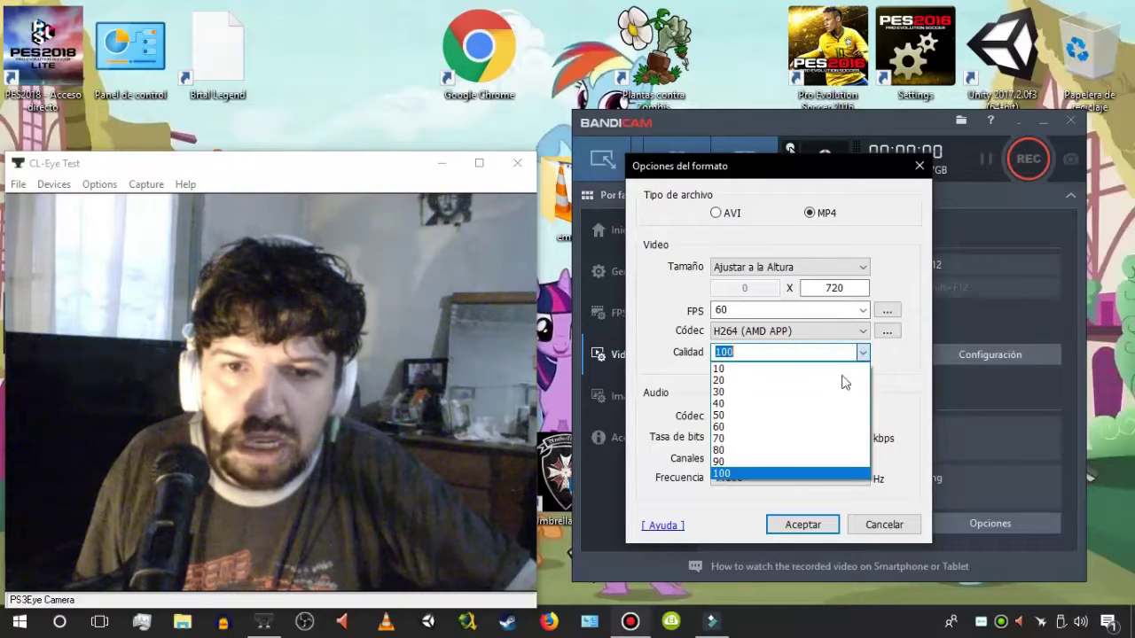
{"action": "left_click", "coordinate": [789, 462]}
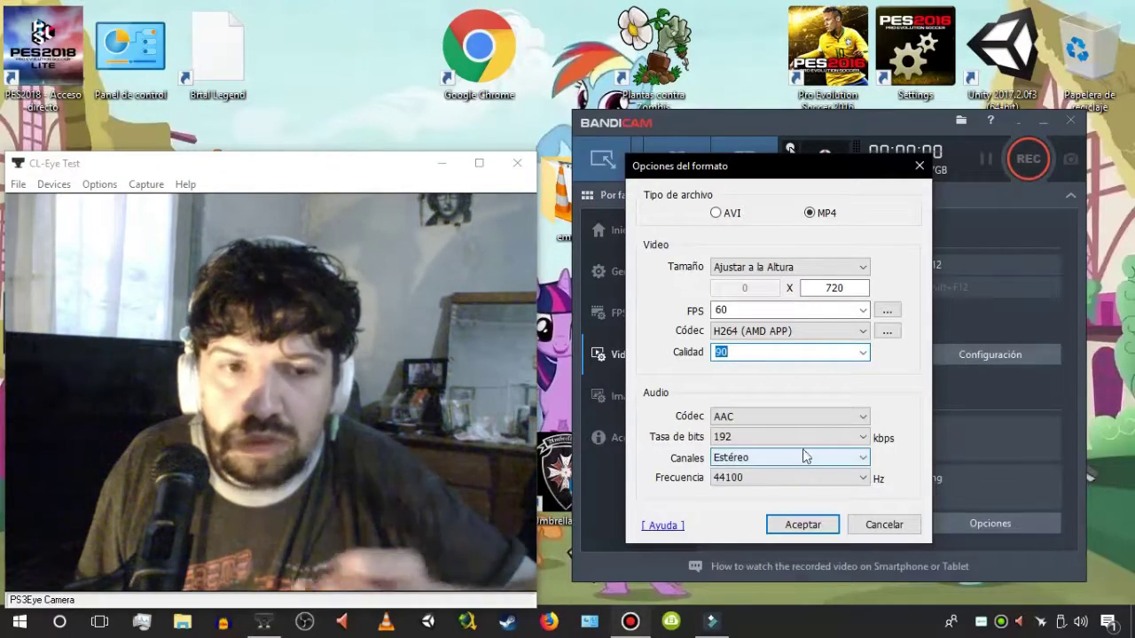
{"action": "left_click", "coordinate": [862, 353]}
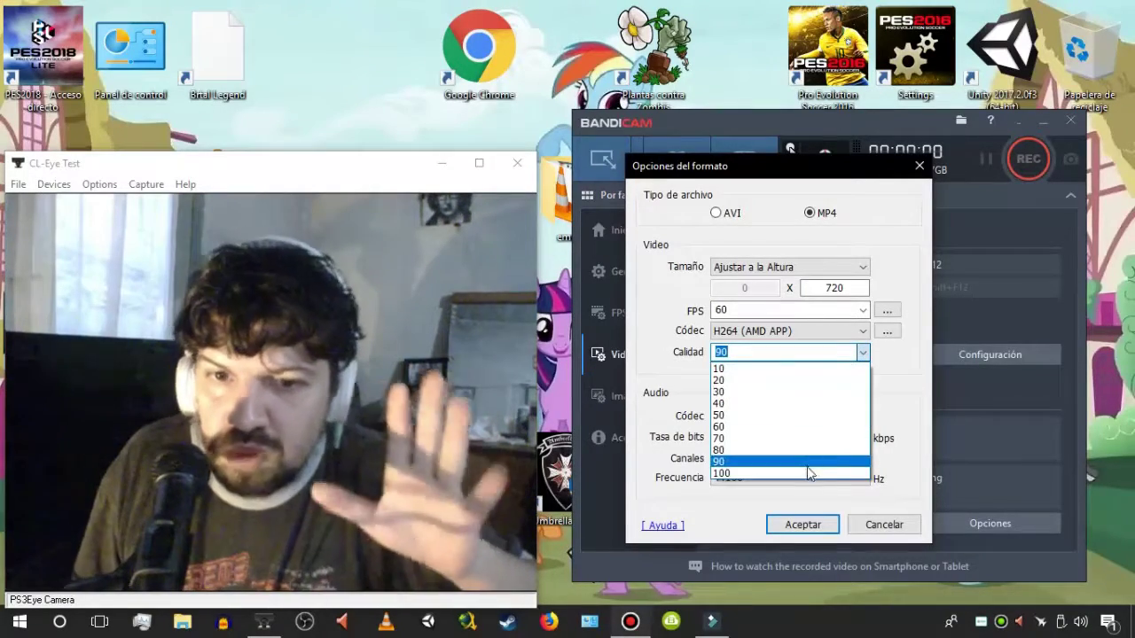
{"action": "left_click", "coordinate": [806, 467]}
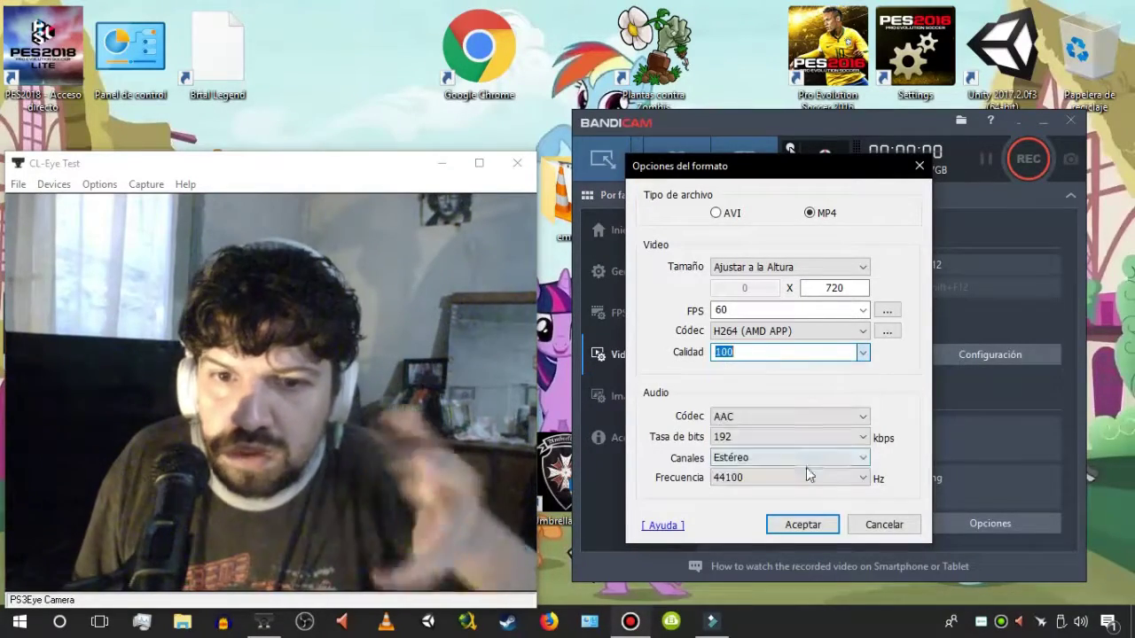
{"action": "left_click", "coordinate": [860, 355]}
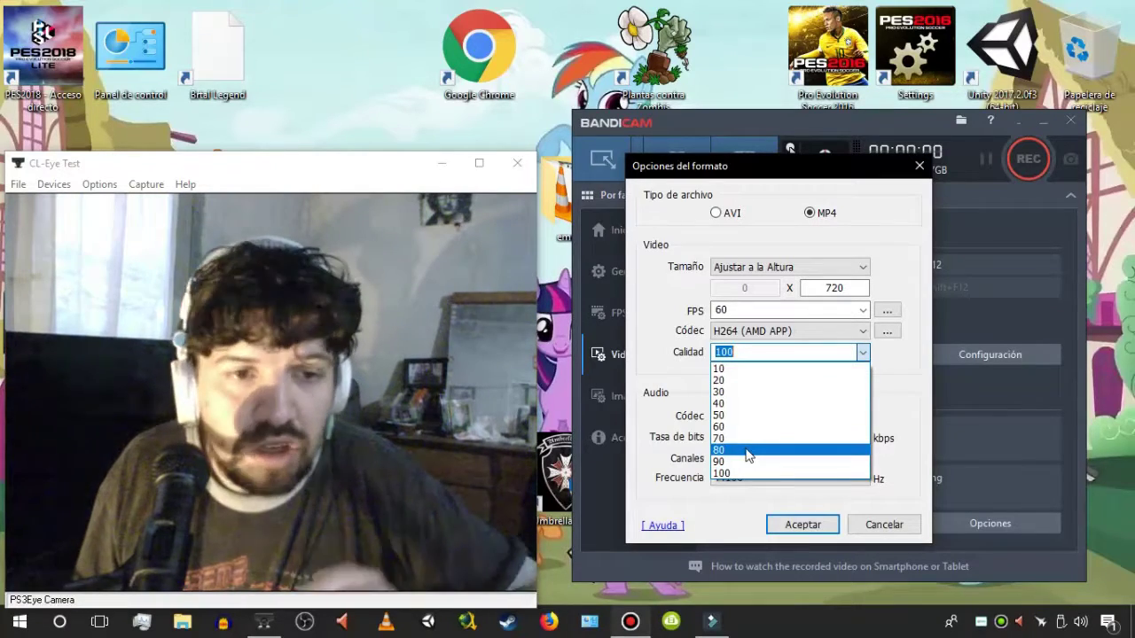
{"action": "left_click", "coordinate": [805, 450]}
{"action": "left_click", "coordinate": [861, 354]}
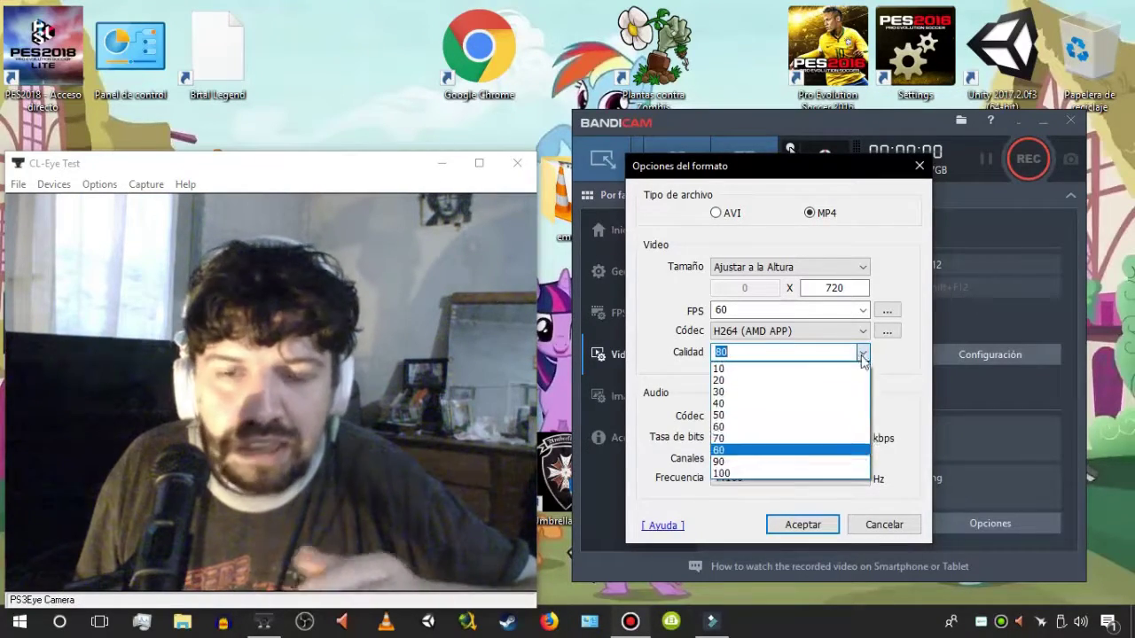
{"action": "left_click", "coordinate": [805, 474]}
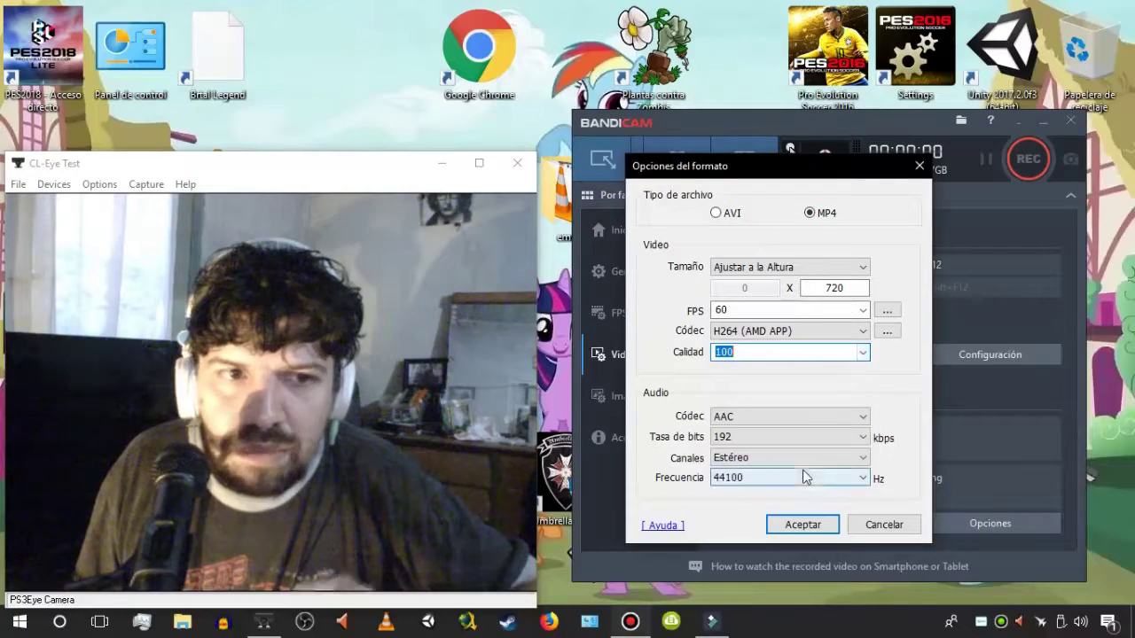
Step: Check the audio codec choice and select an audio bitrate of 192 kbps
{"action": "left_click", "coordinate": [793, 416]}
{"action": "left_click", "coordinate": [790, 386]}
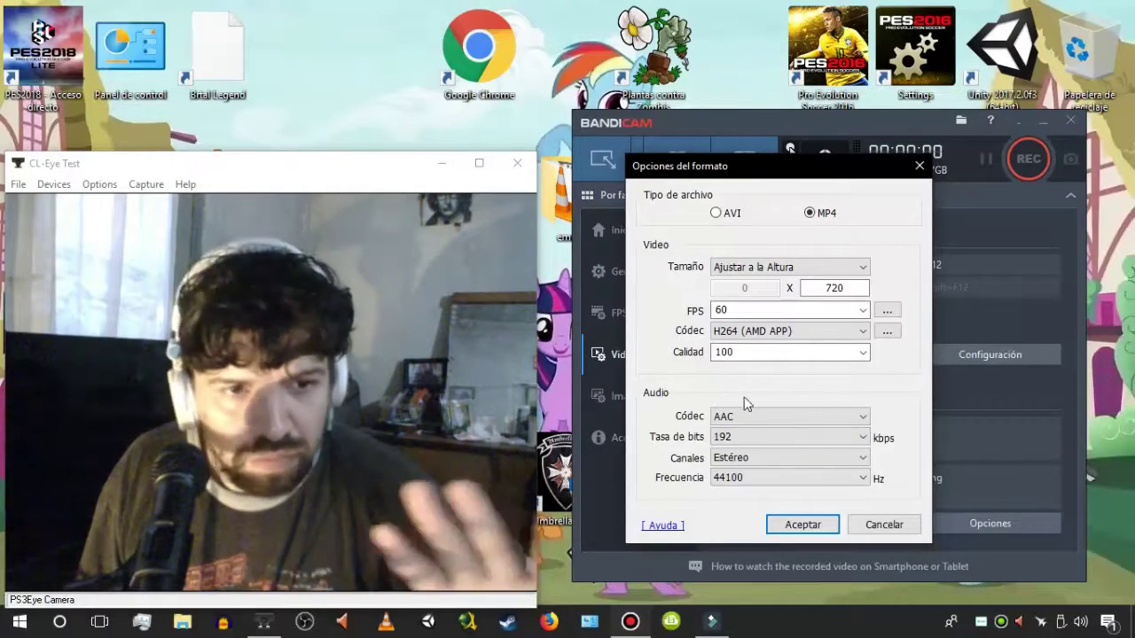
{"action": "left_click", "coordinate": [769, 437]}
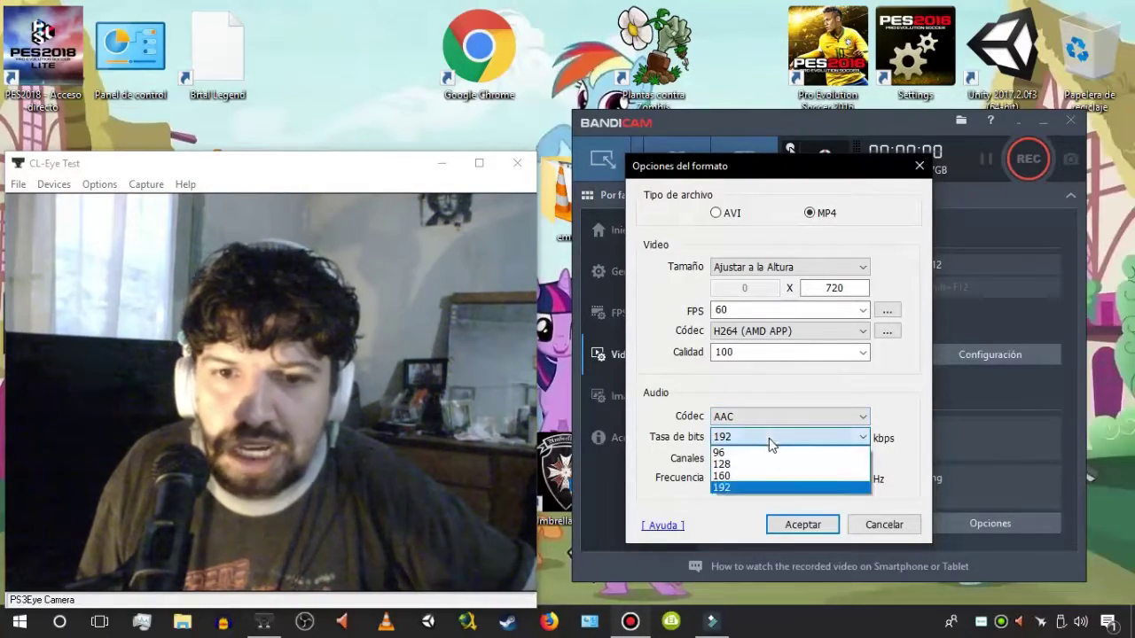
{"action": "left_click", "coordinate": [752, 490]}
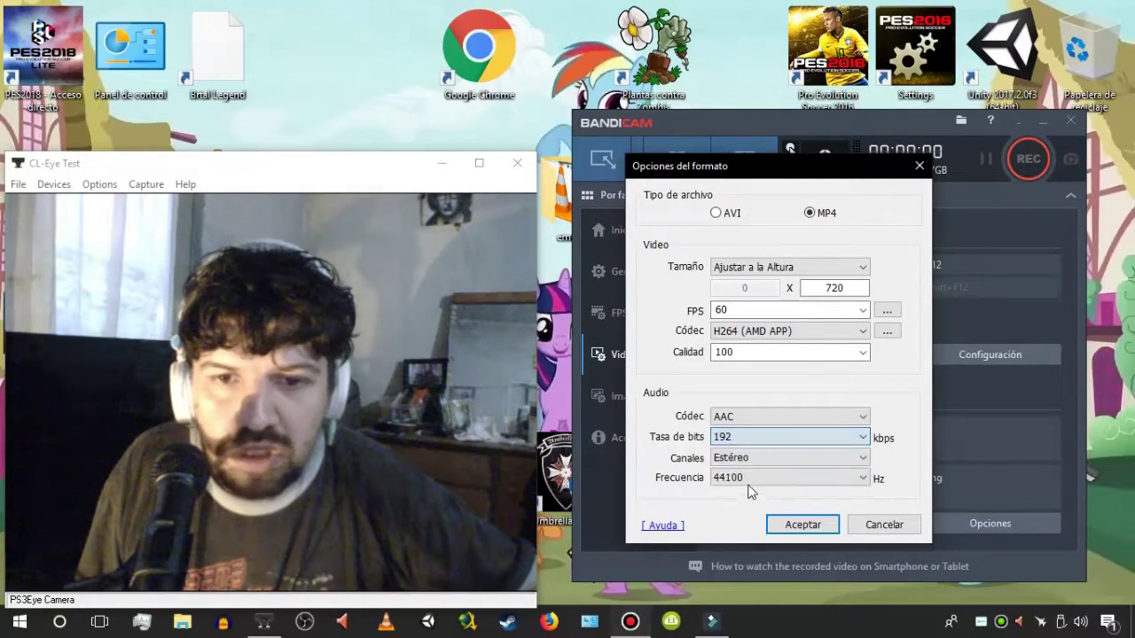
Step: Examine the audio channel and frequency options, and apply the format settings
{"action": "left_click", "coordinate": [784, 454]}
{"action": "left_click", "coordinate": [785, 455]}
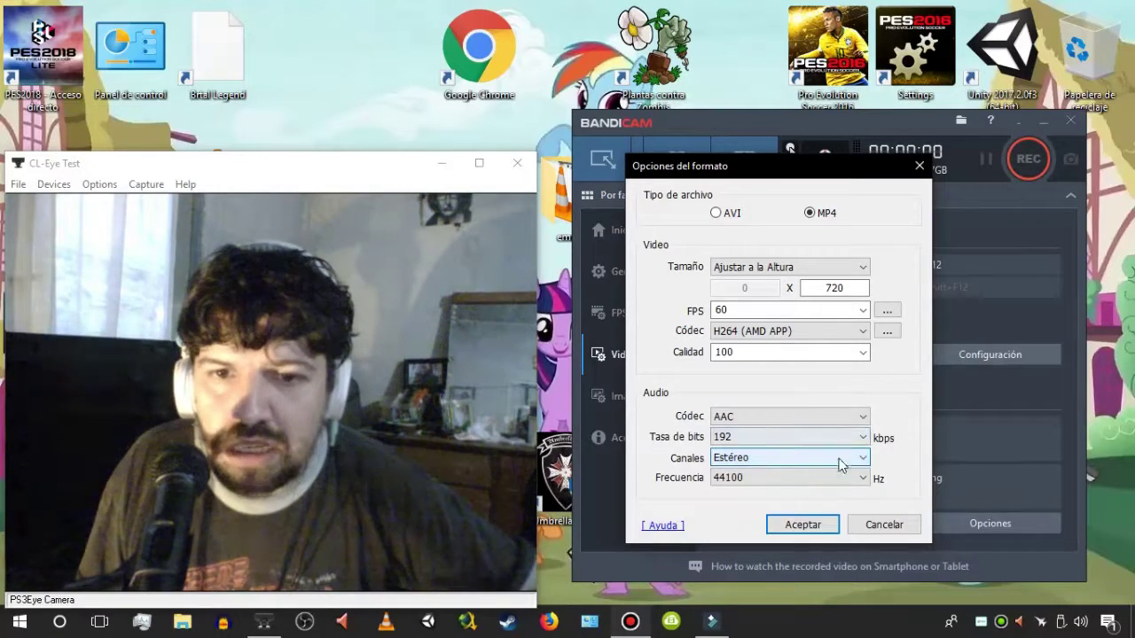
{"action": "left_click", "coordinate": [803, 457]}
{"action": "left_click", "coordinate": [804, 456]}
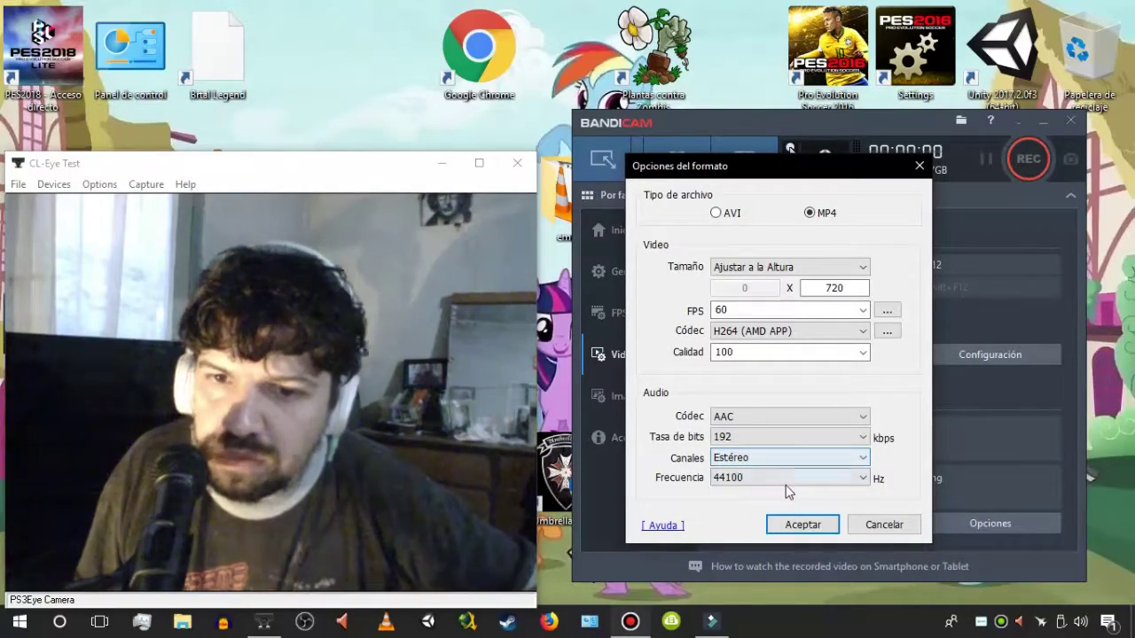
{"action": "left_click", "coordinate": [785, 486]}
{"action": "left_click", "coordinate": [695, 493]}
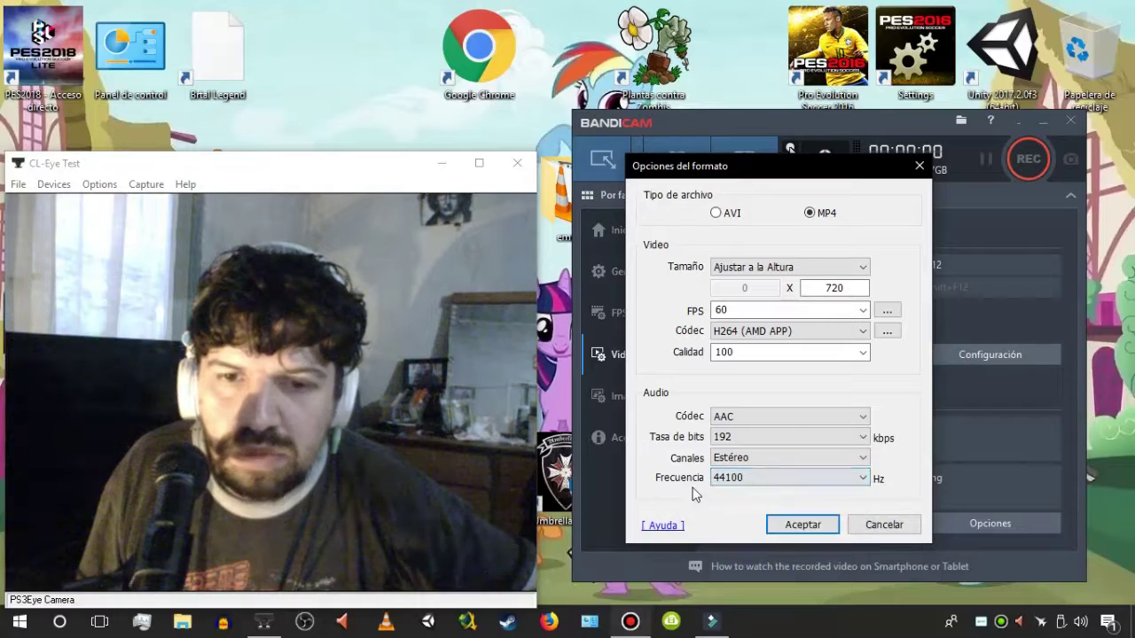
{"action": "left_click", "coordinate": [792, 475]}
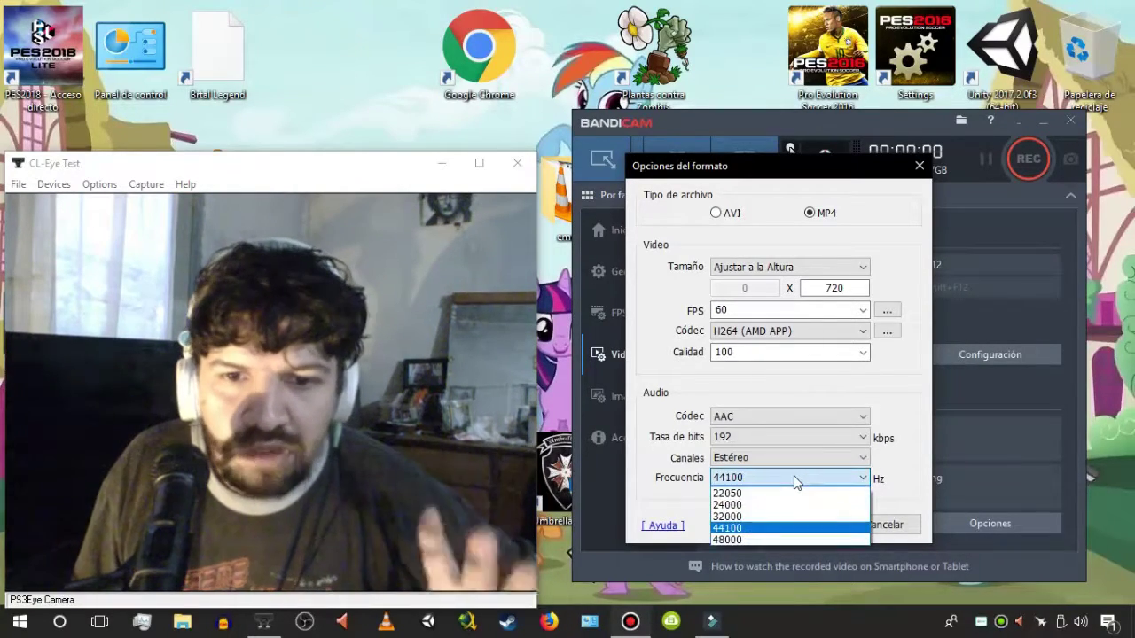
{"action": "left_click", "coordinate": [793, 475]}
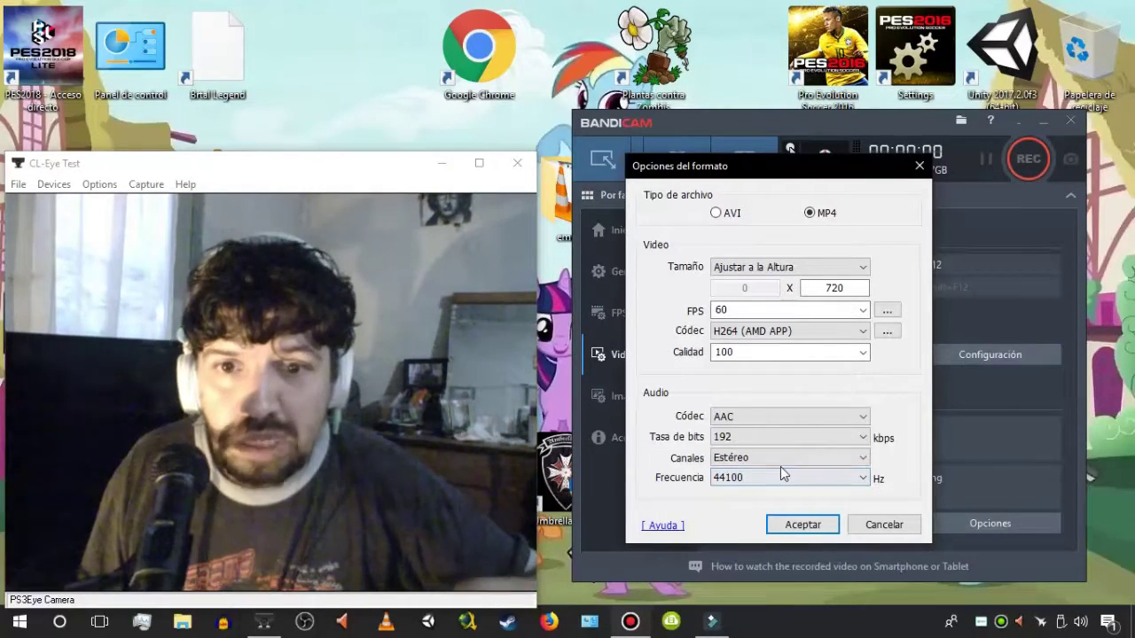
{"action": "left_click", "coordinate": [781, 477]}
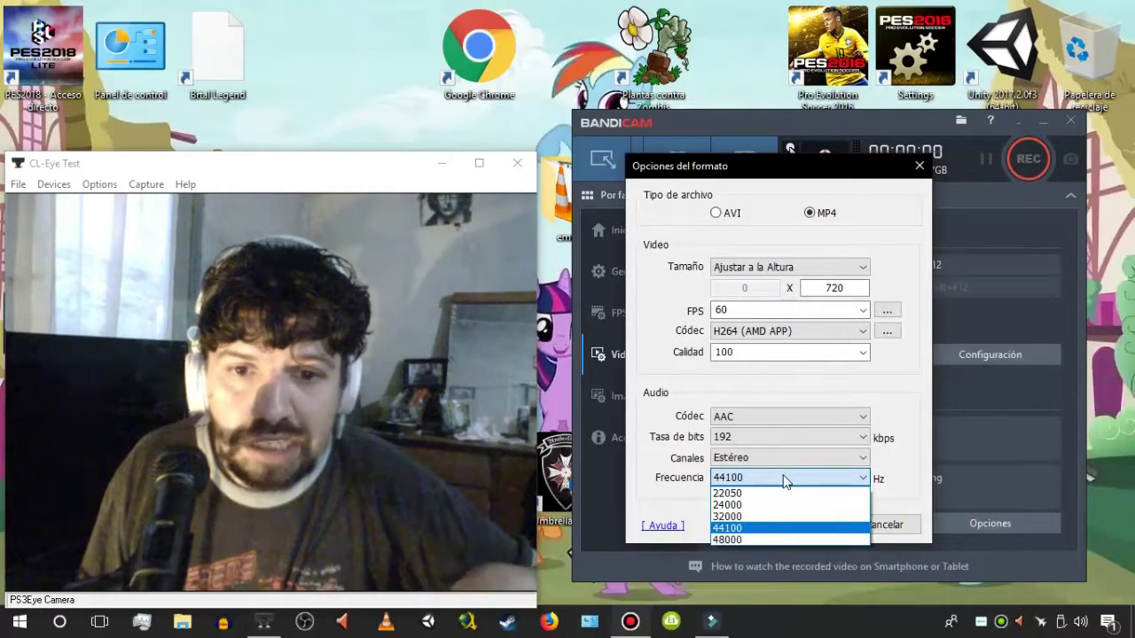
{"action": "left_click", "coordinate": [784, 479]}
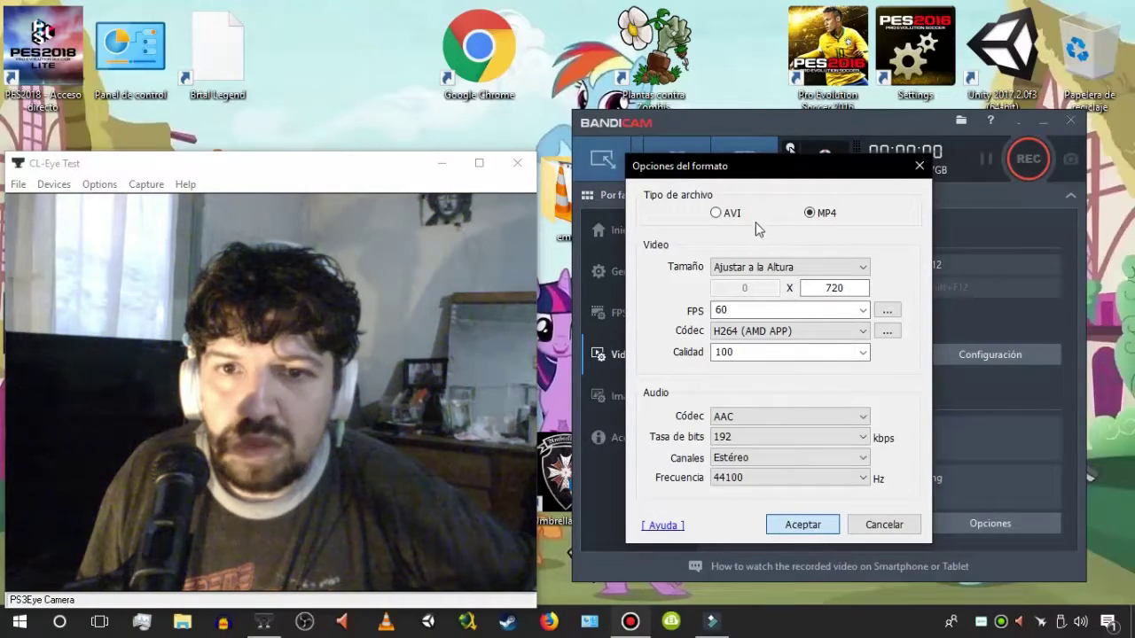
{"action": "key", "text": "Return"}
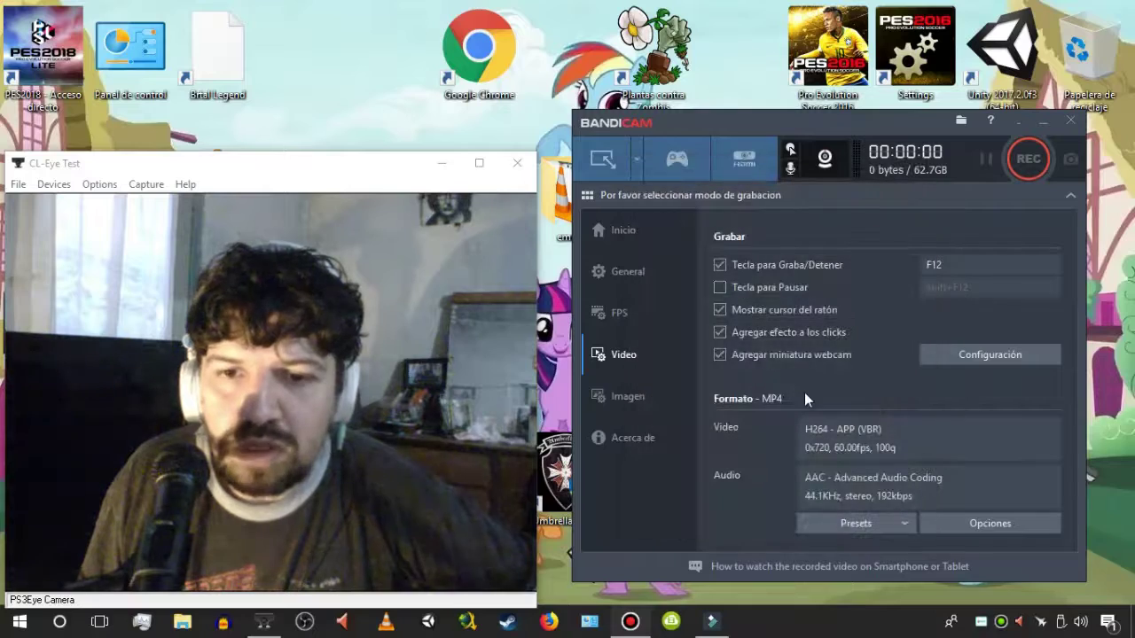
Step: Switch the recording format's file type to AVI and examine its audio and video codec choices
{"action": "left_click", "coordinate": [980, 525]}
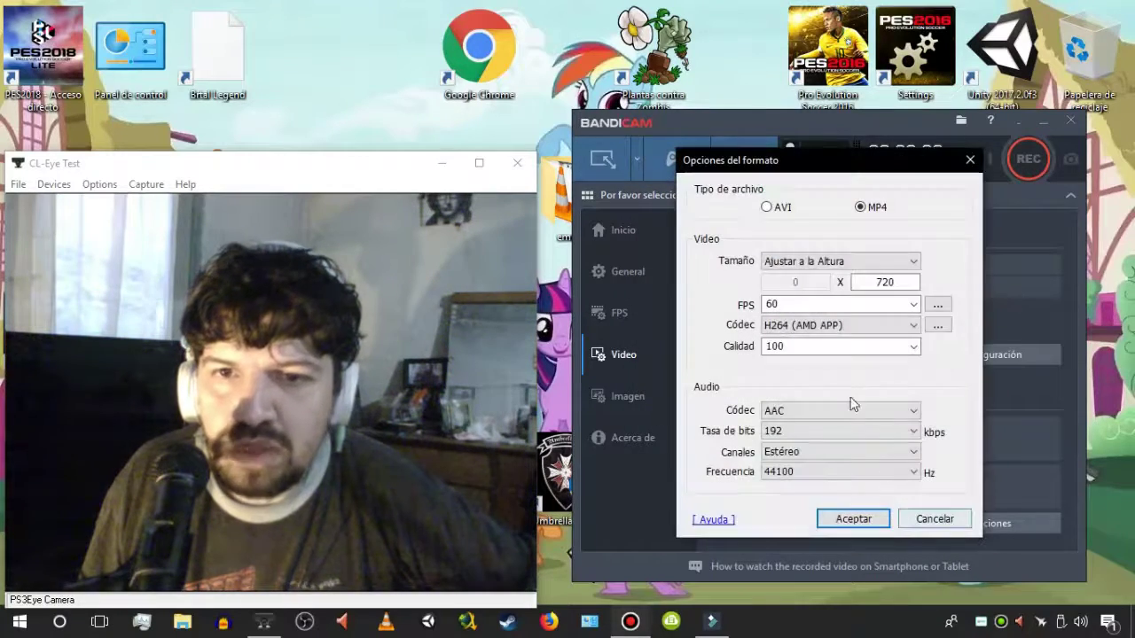
{"action": "left_click", "coordinate": [767, 208]}
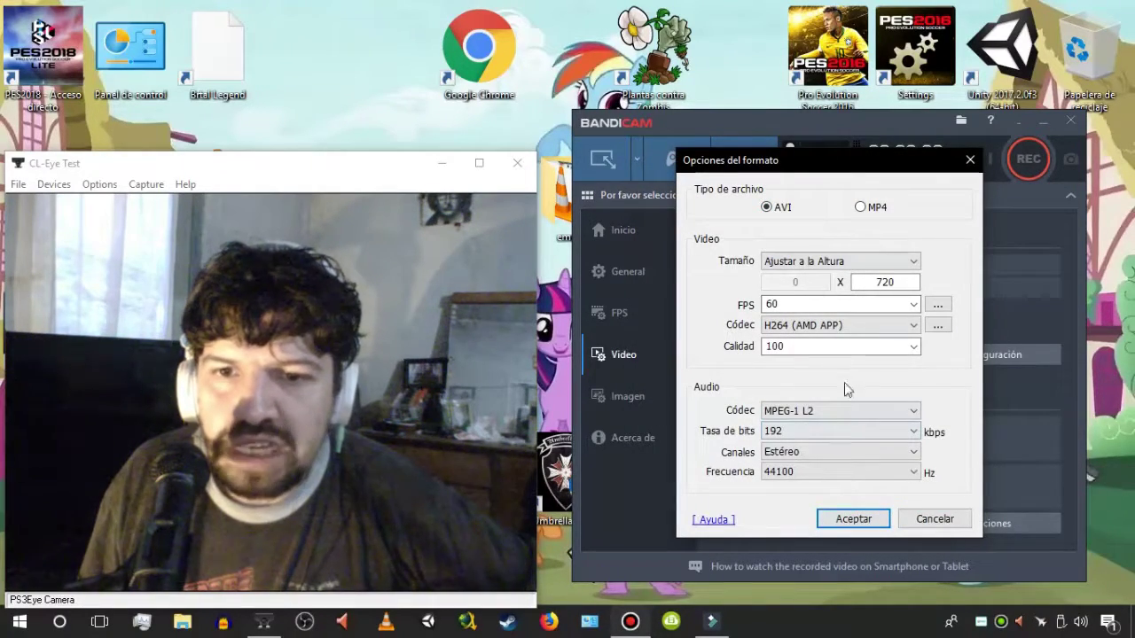
{"action": "left_click", "coordinate": [830, 412]}
{"action": "left_click", "coordinate": [830, 411]}
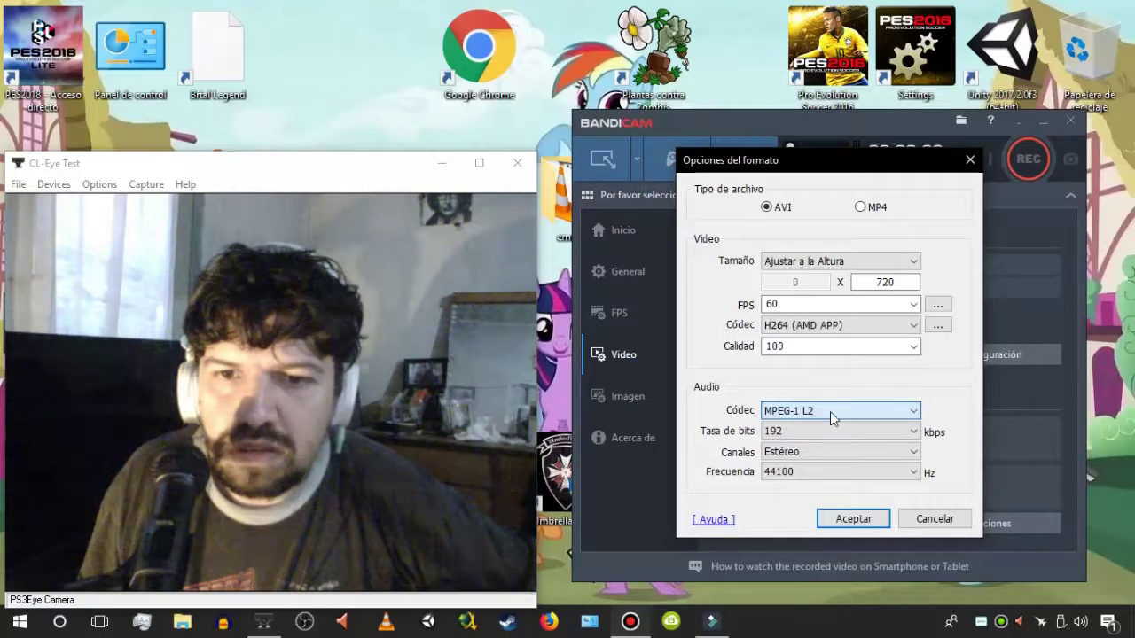
{"action": "left_click", "coordinate": [828, 414]}
{"action": "left_click", "coordinate": [819, 410]}
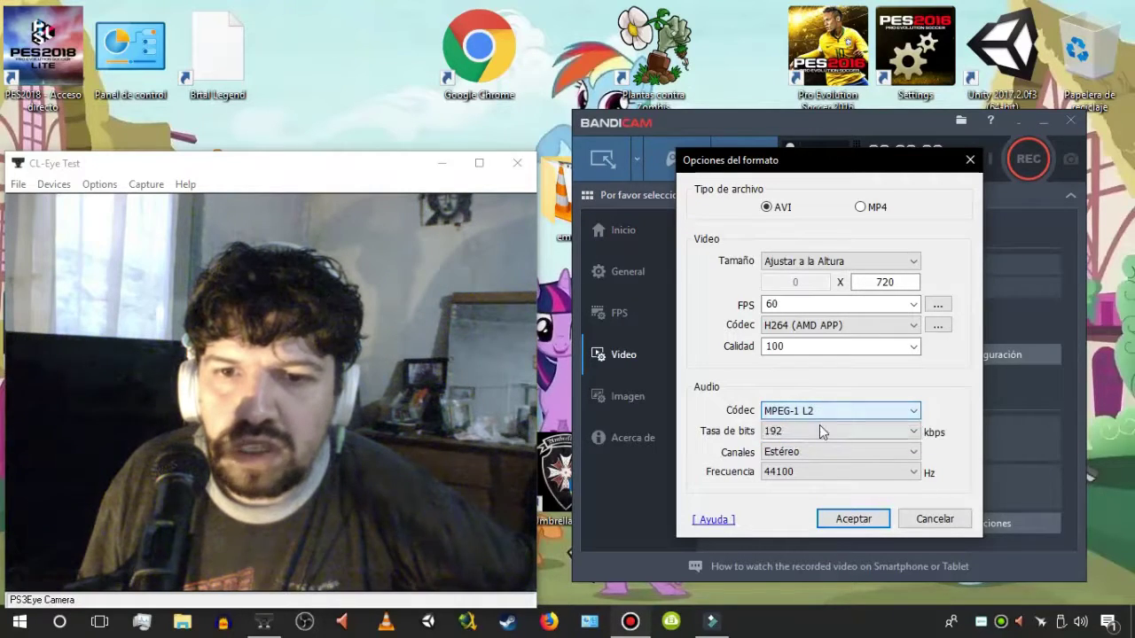
{"action": "left_click", "coordinate": [826, 413]}
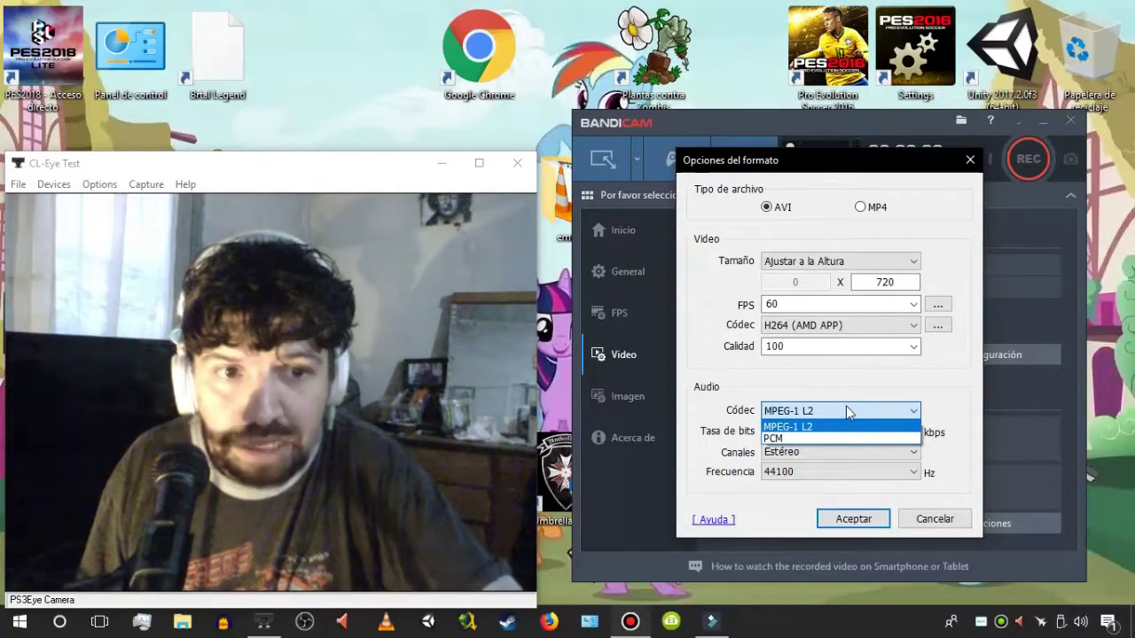
{"action": "left_click", "coordinate": [847, 403]}
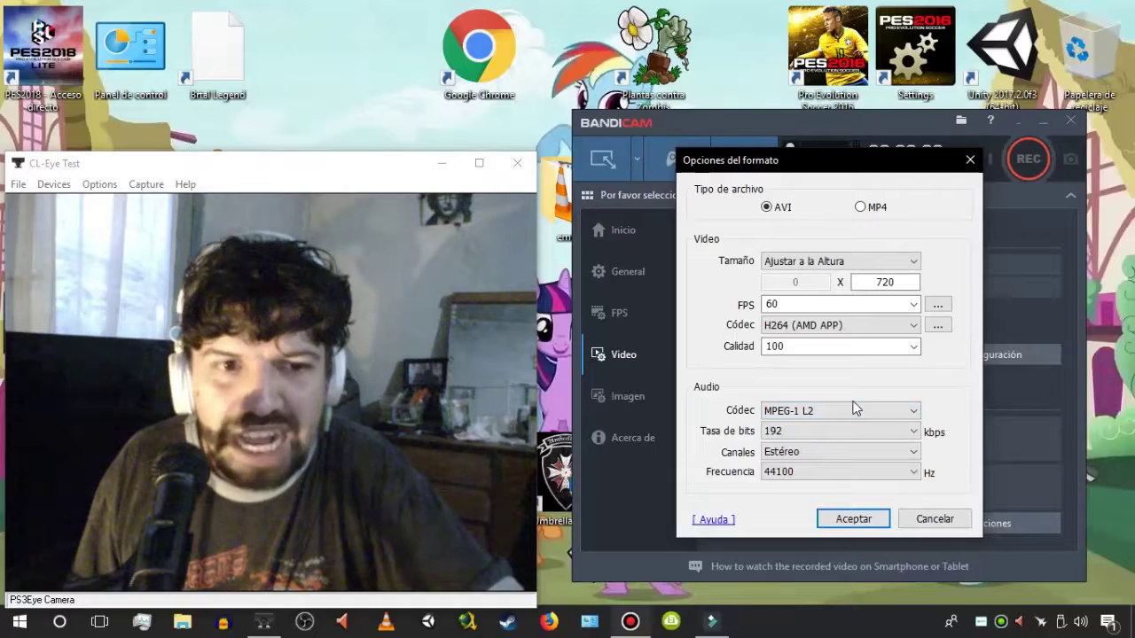
{"action": "left_click", "coordinate": [868, 325]}
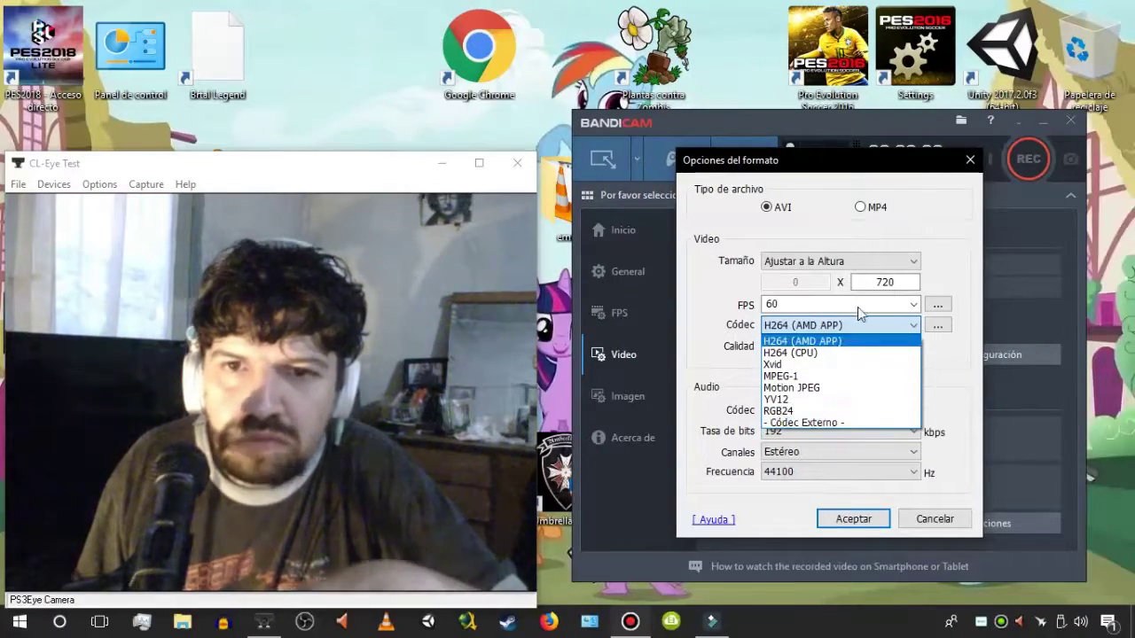
Step: Set the file type back to MP4 and apply the format settings
{"action": "left_click", "coordinate": [869, 210]}
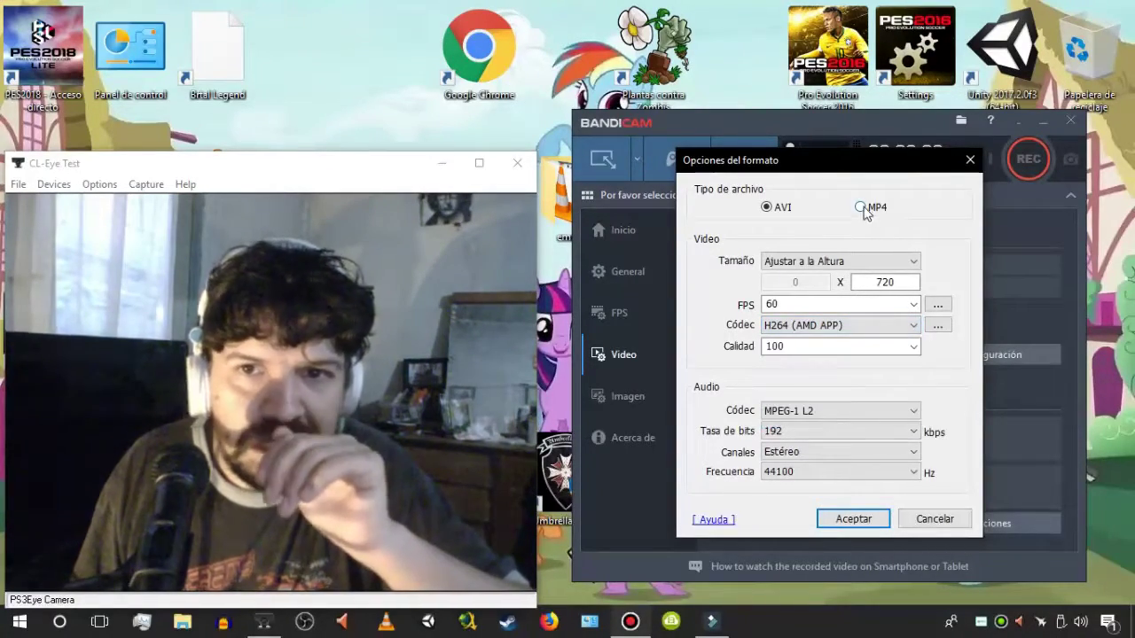
{"action": "left_click", "coordinate": [868, 209]}
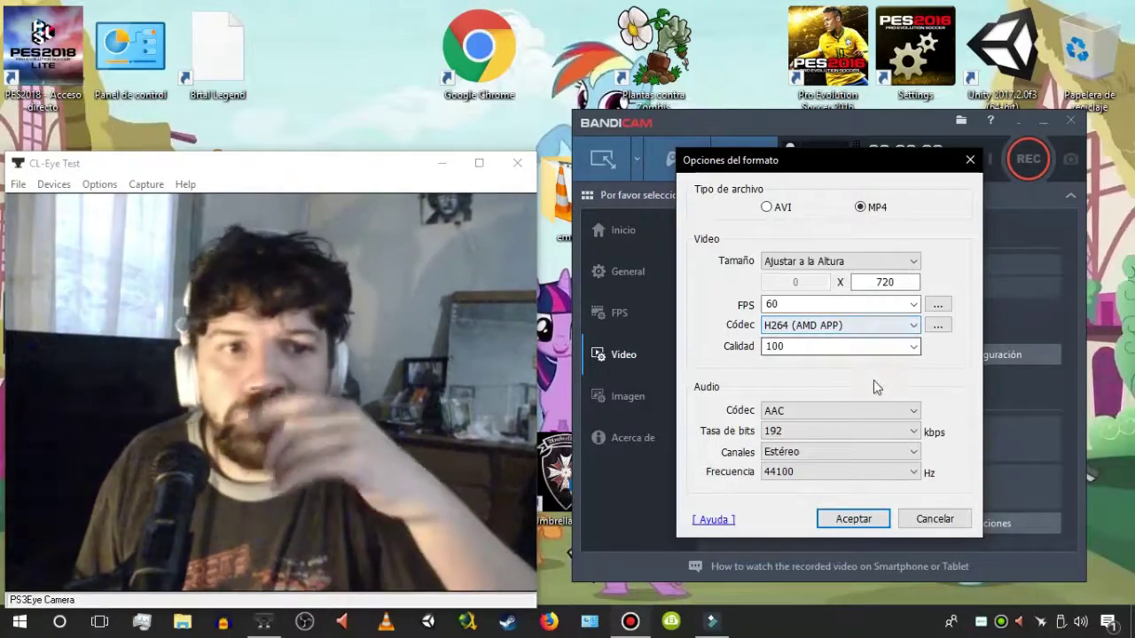
{"action": "left_click", "coordinate": [854, 519]}
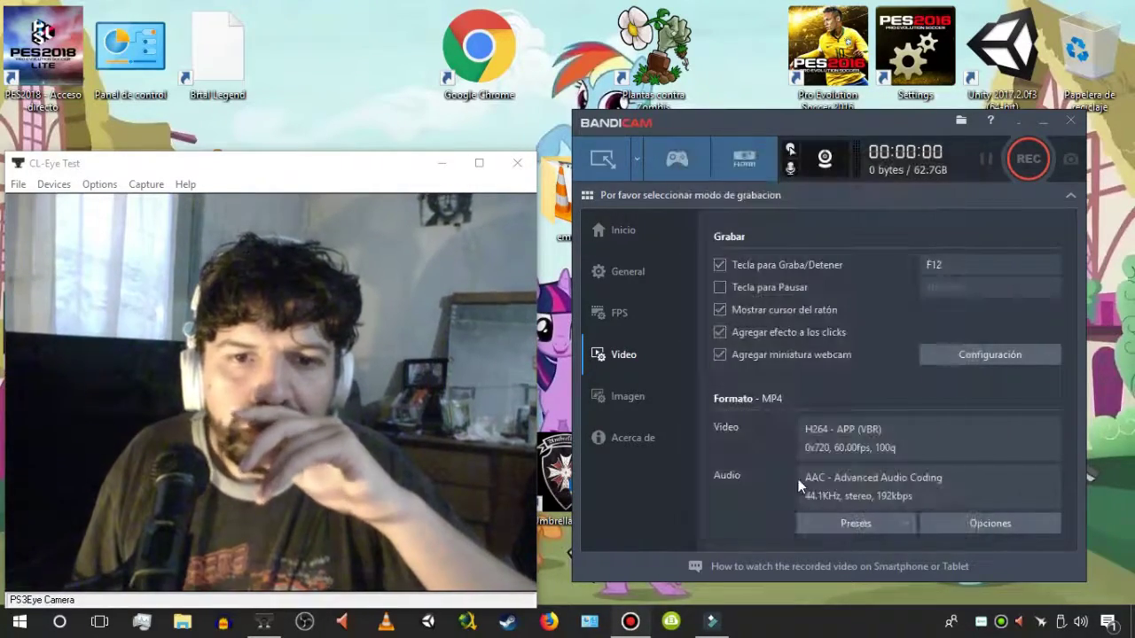
Step: View the image settings and the version and licence information, and return to the list of recorded videos
{"action": "left_click", "coordinate": [631, 397]}
{"action": "left_click", "coordinate": [640, 435]}
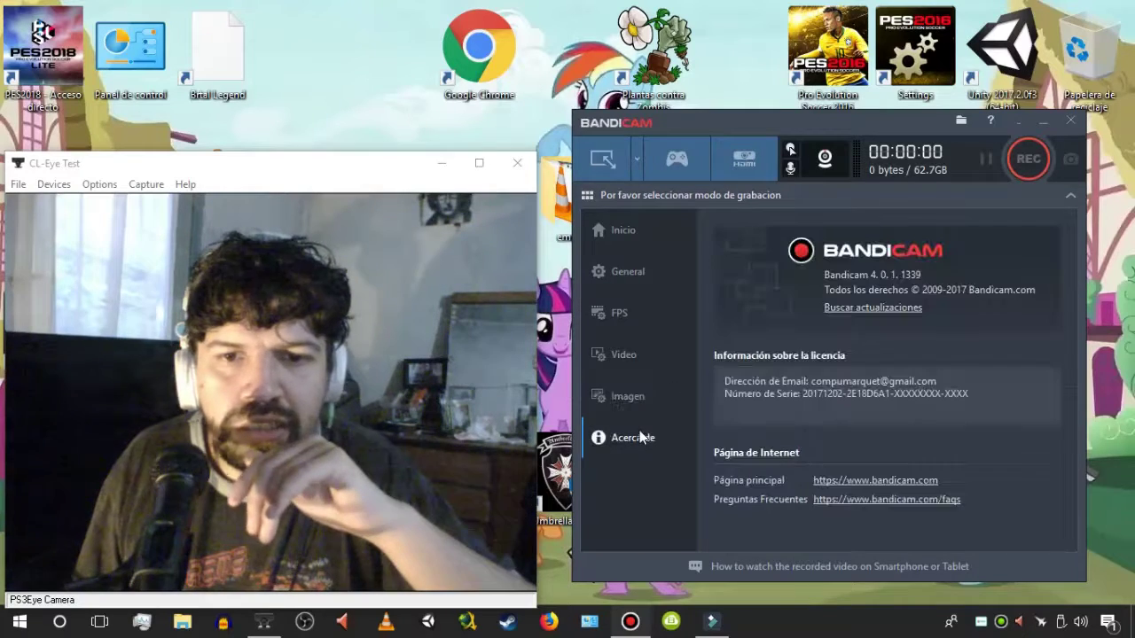
{"action": "left_click", "coordinate": [640, 245]}
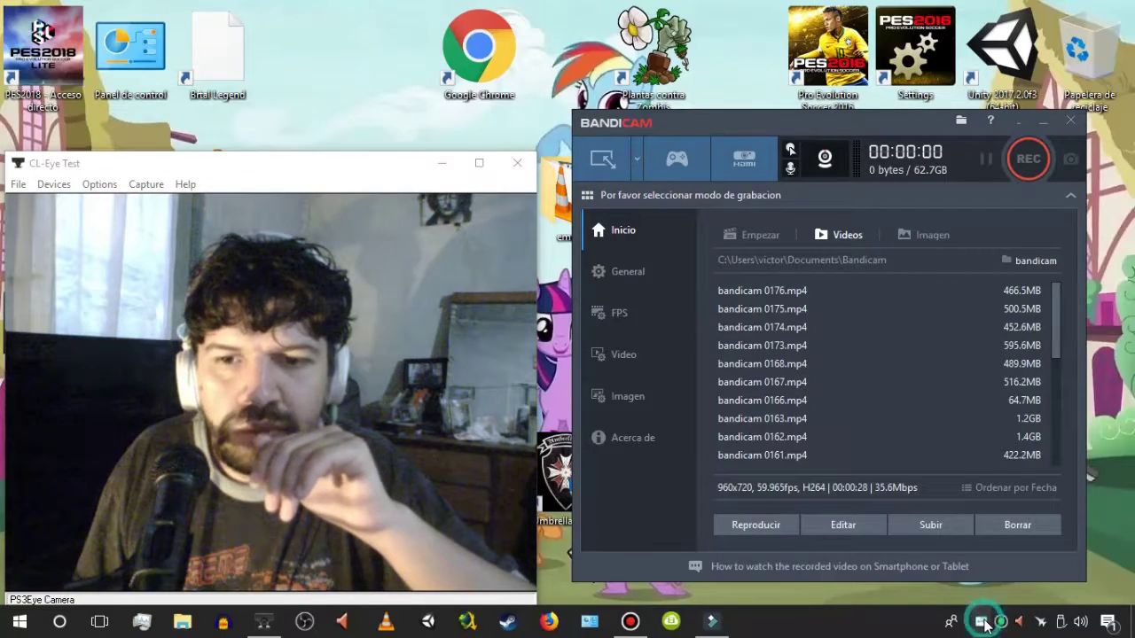
Step: Check the video editor's window briefly and display the Wondershare screen recorder's recording toolbar
{"action": "left_click", "coordinate": [723, 625]}
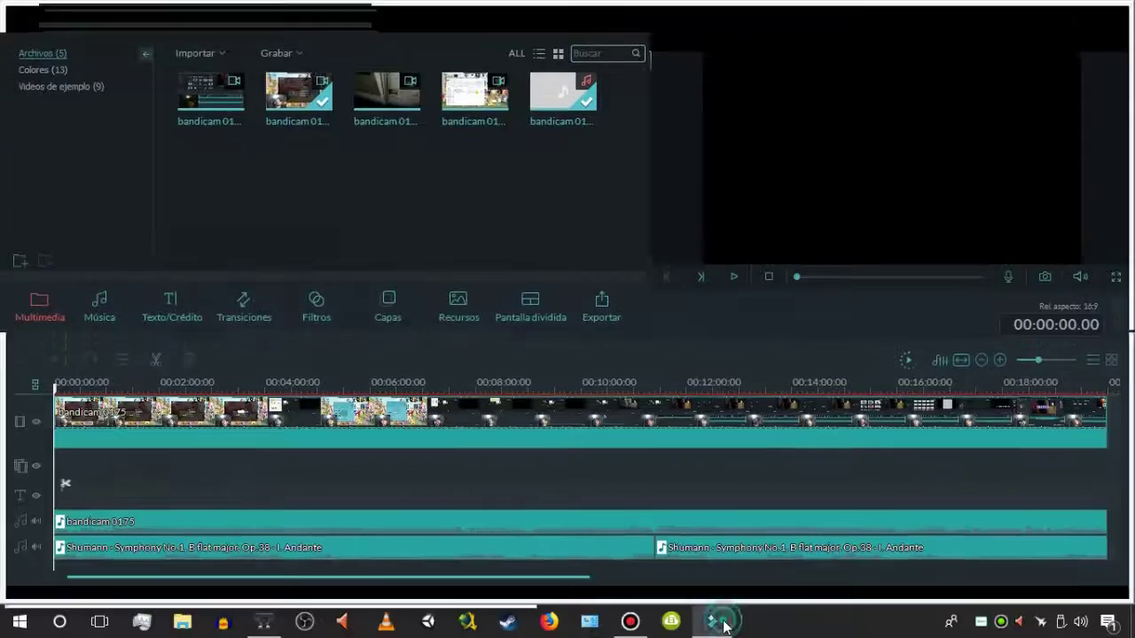
{"action": "left_click", "coordinate": [719, 623]}
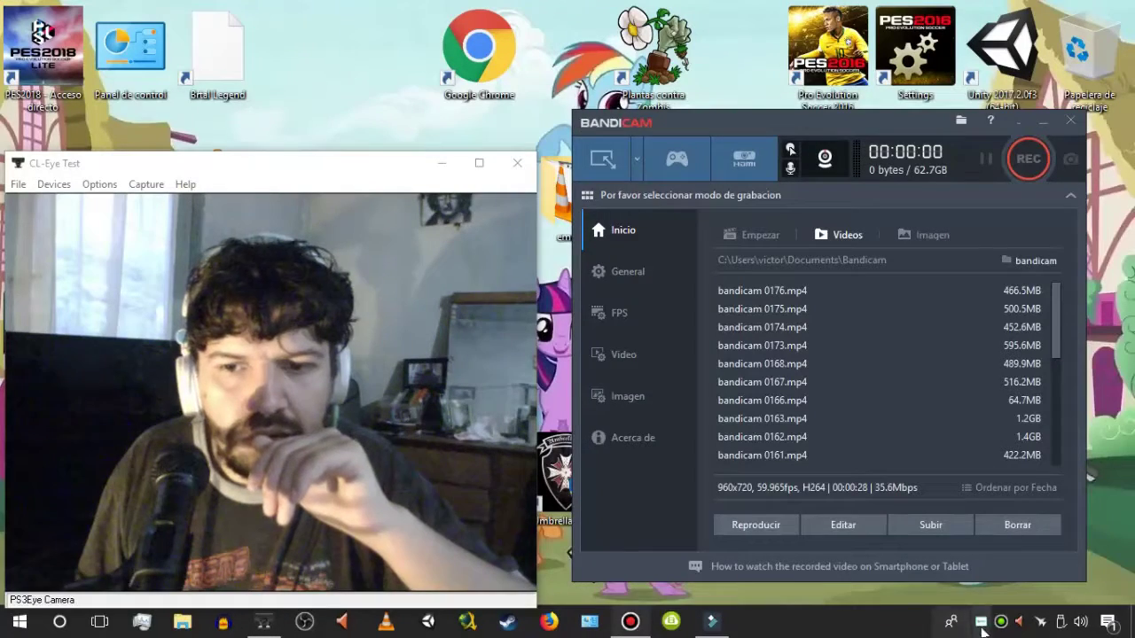
{"action": "right_click", "coordinate": [982, 624]}
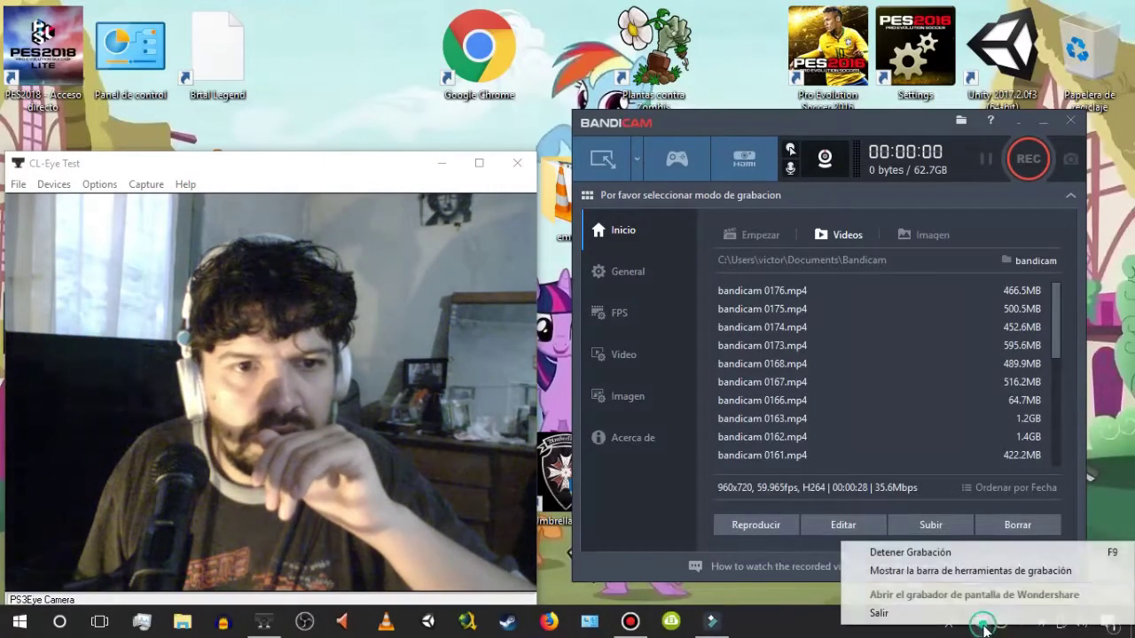
{"action": "left_click", "coordinate": [994, 574]}
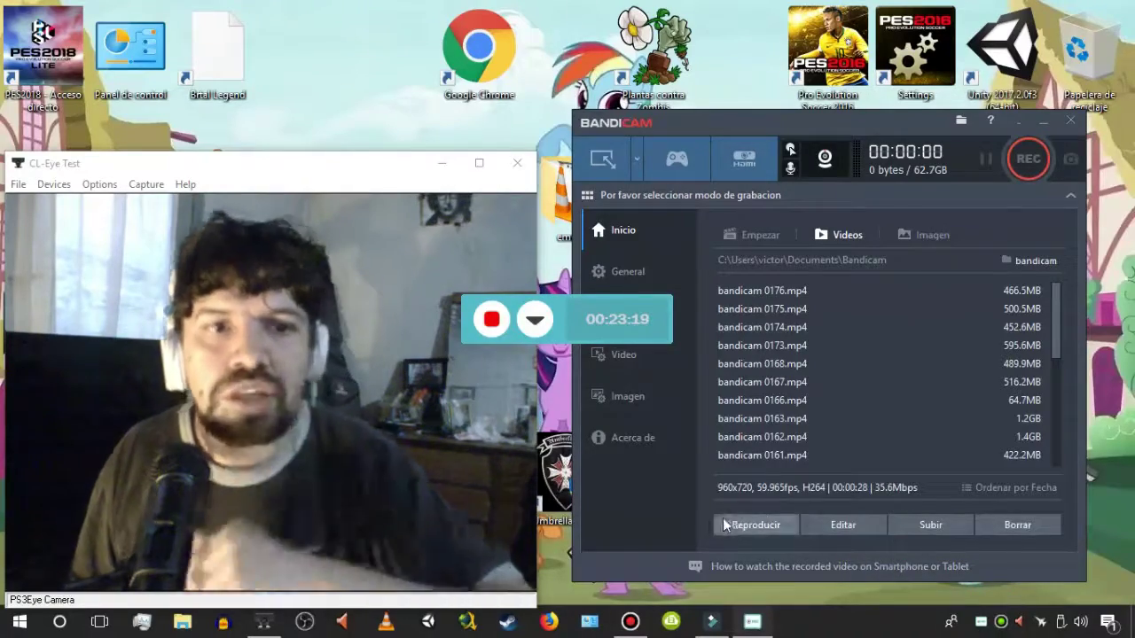